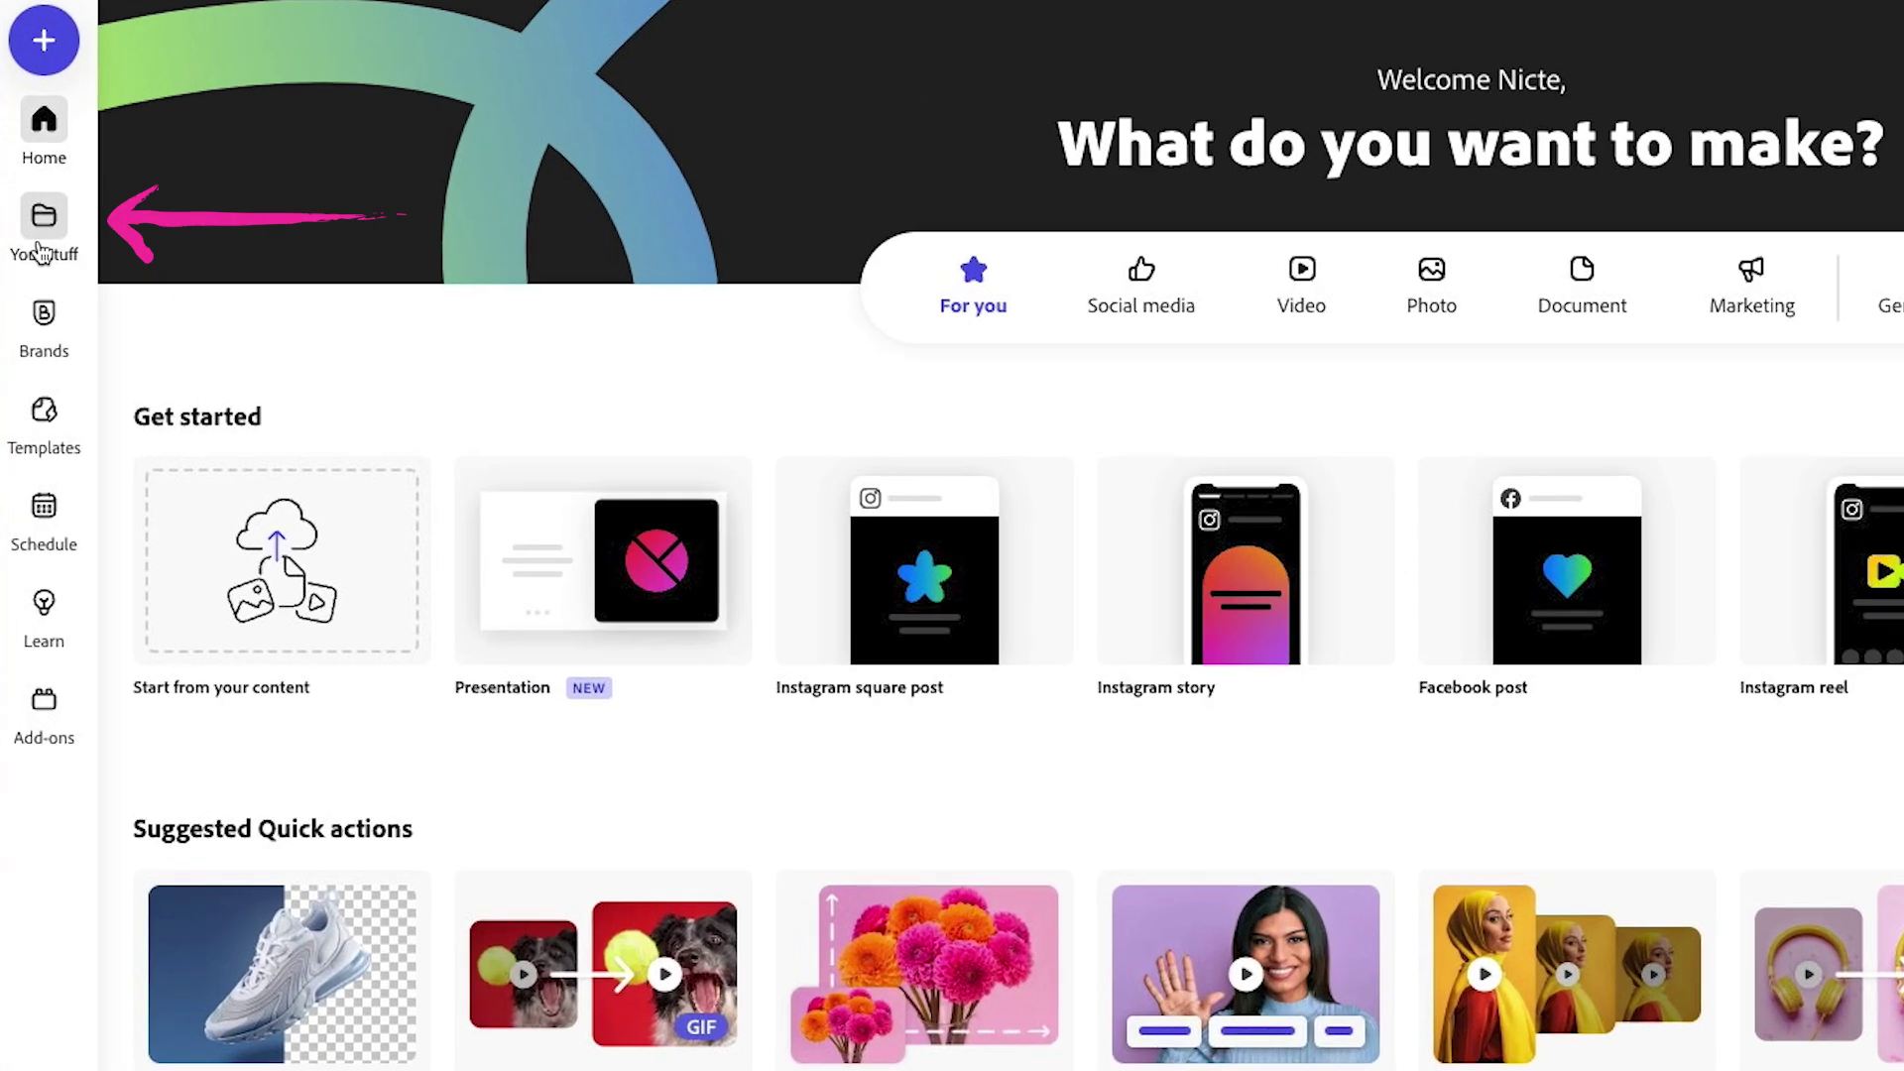
- Create the NCD Team project and invite a collaborator with the message 'Here is our new project folder for our NCD projects'
left_click(37, 328)
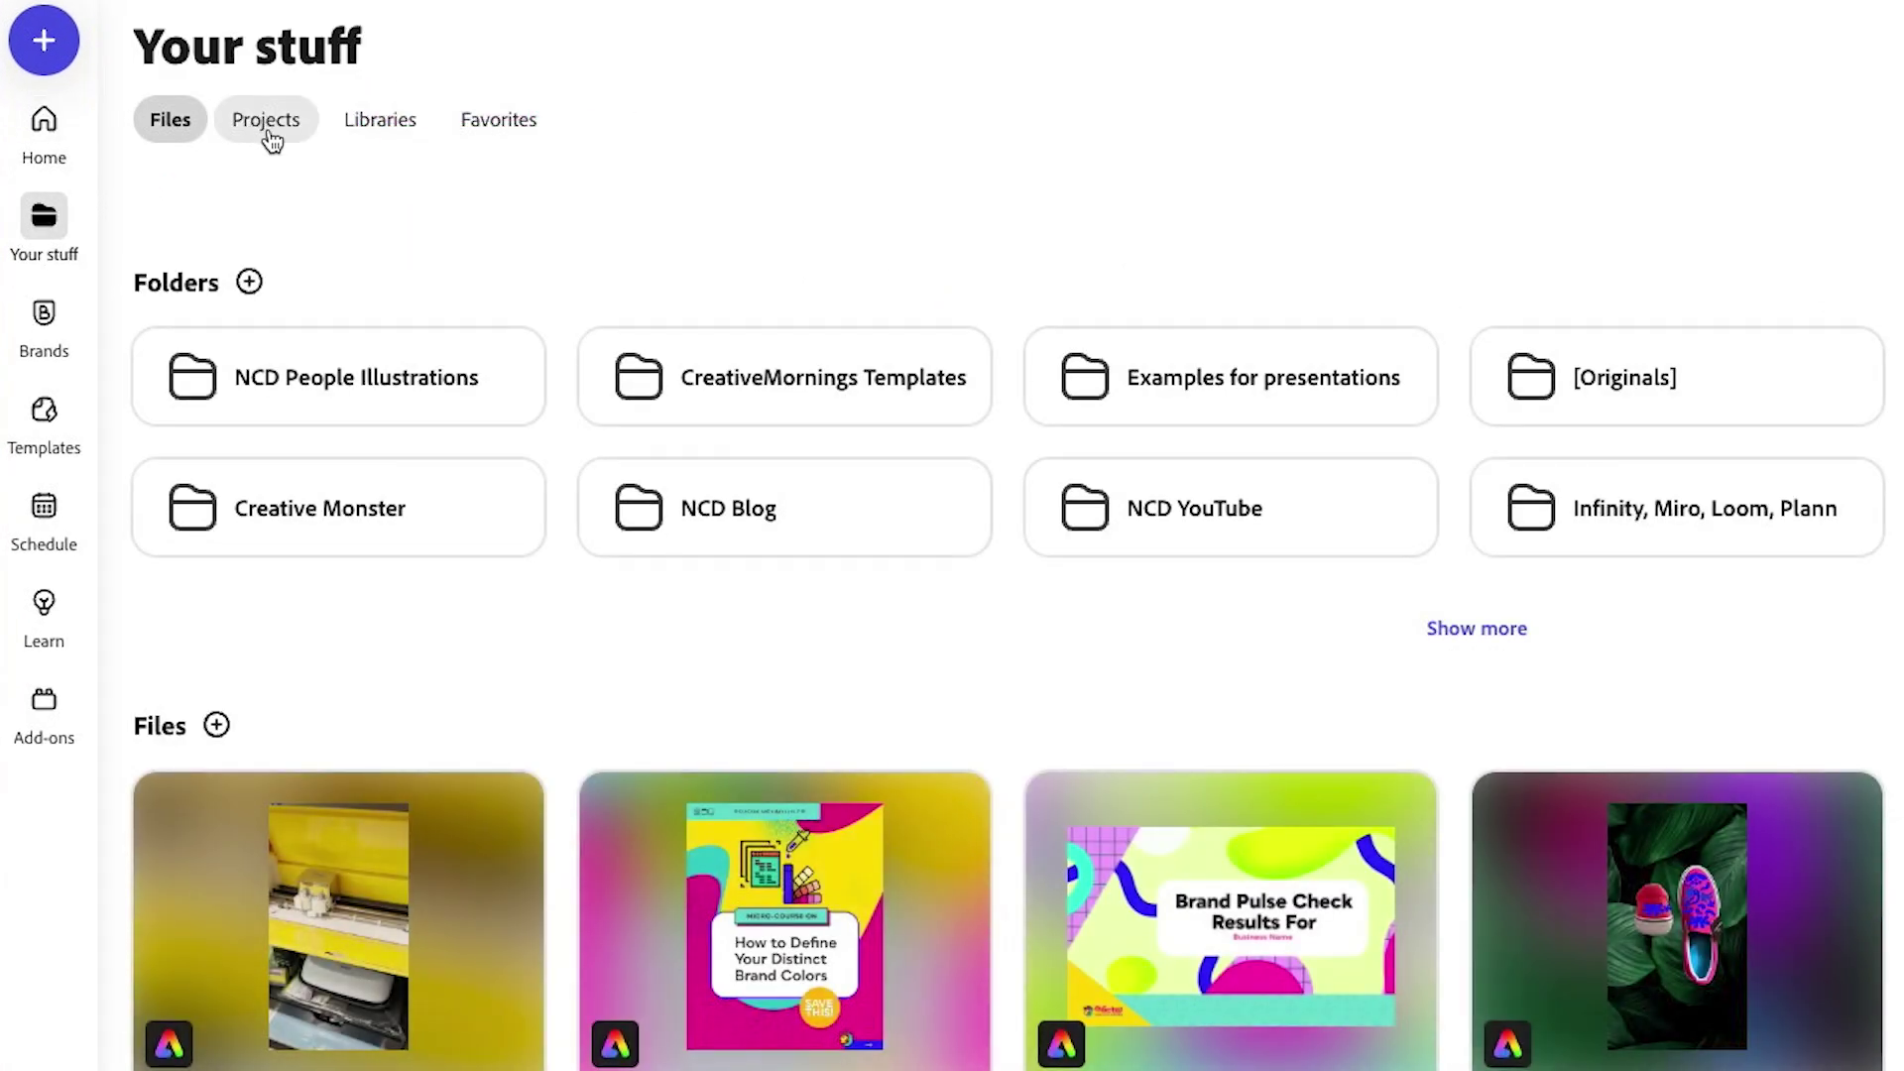
left_click(268, 133)
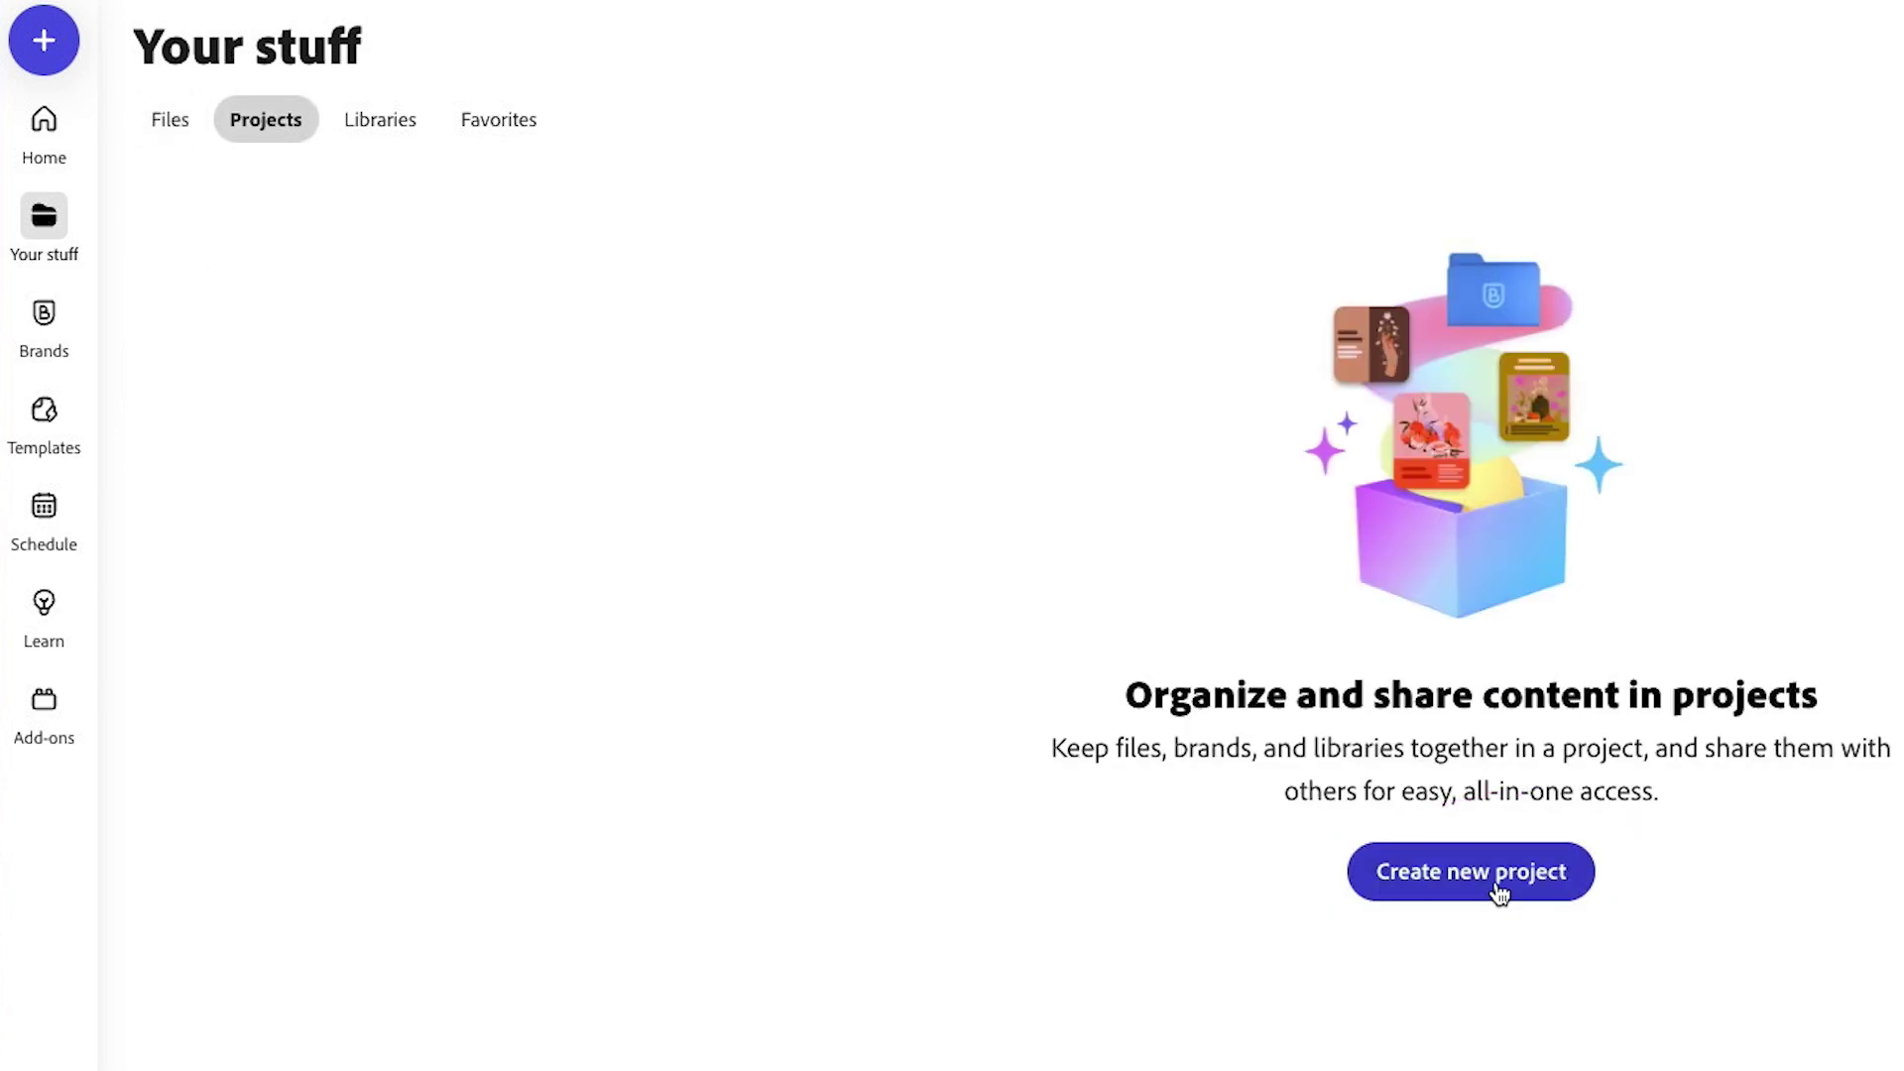
left_click(1499, 892)
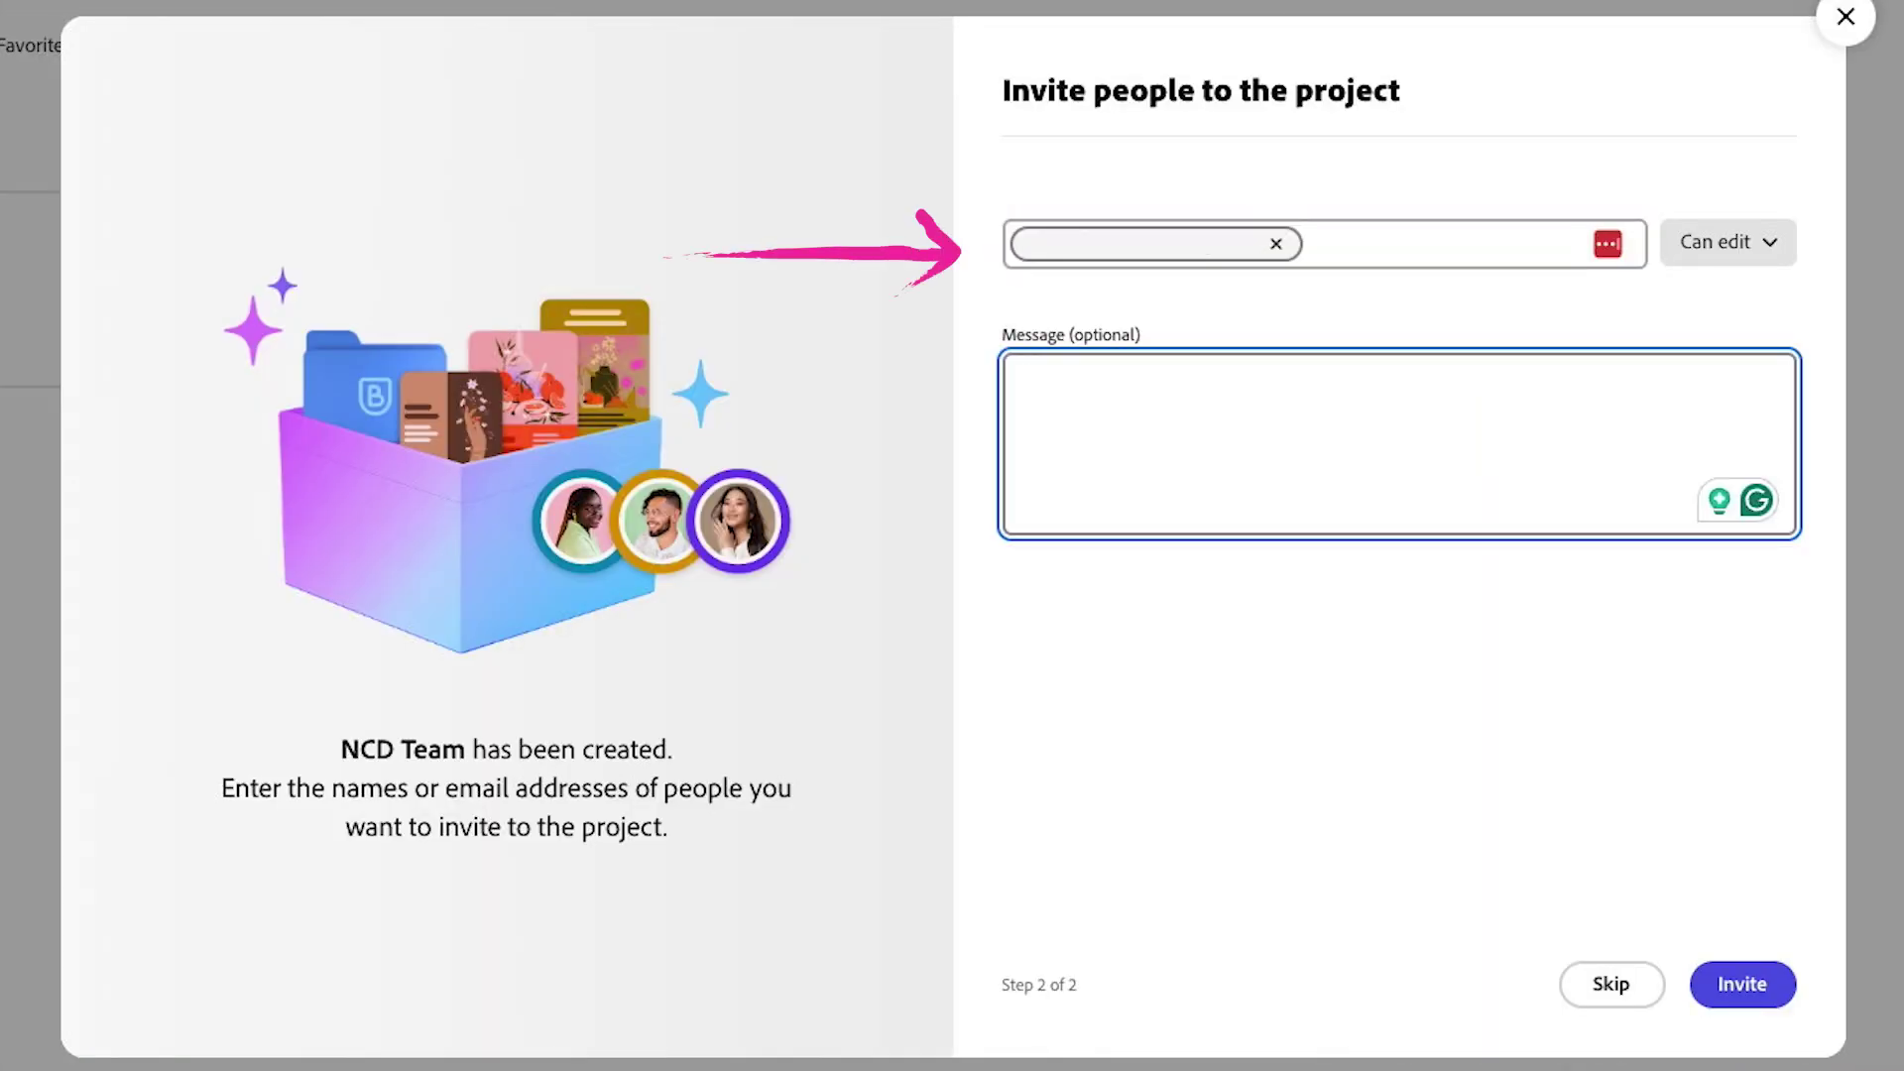
type("Here is our new project folder for")
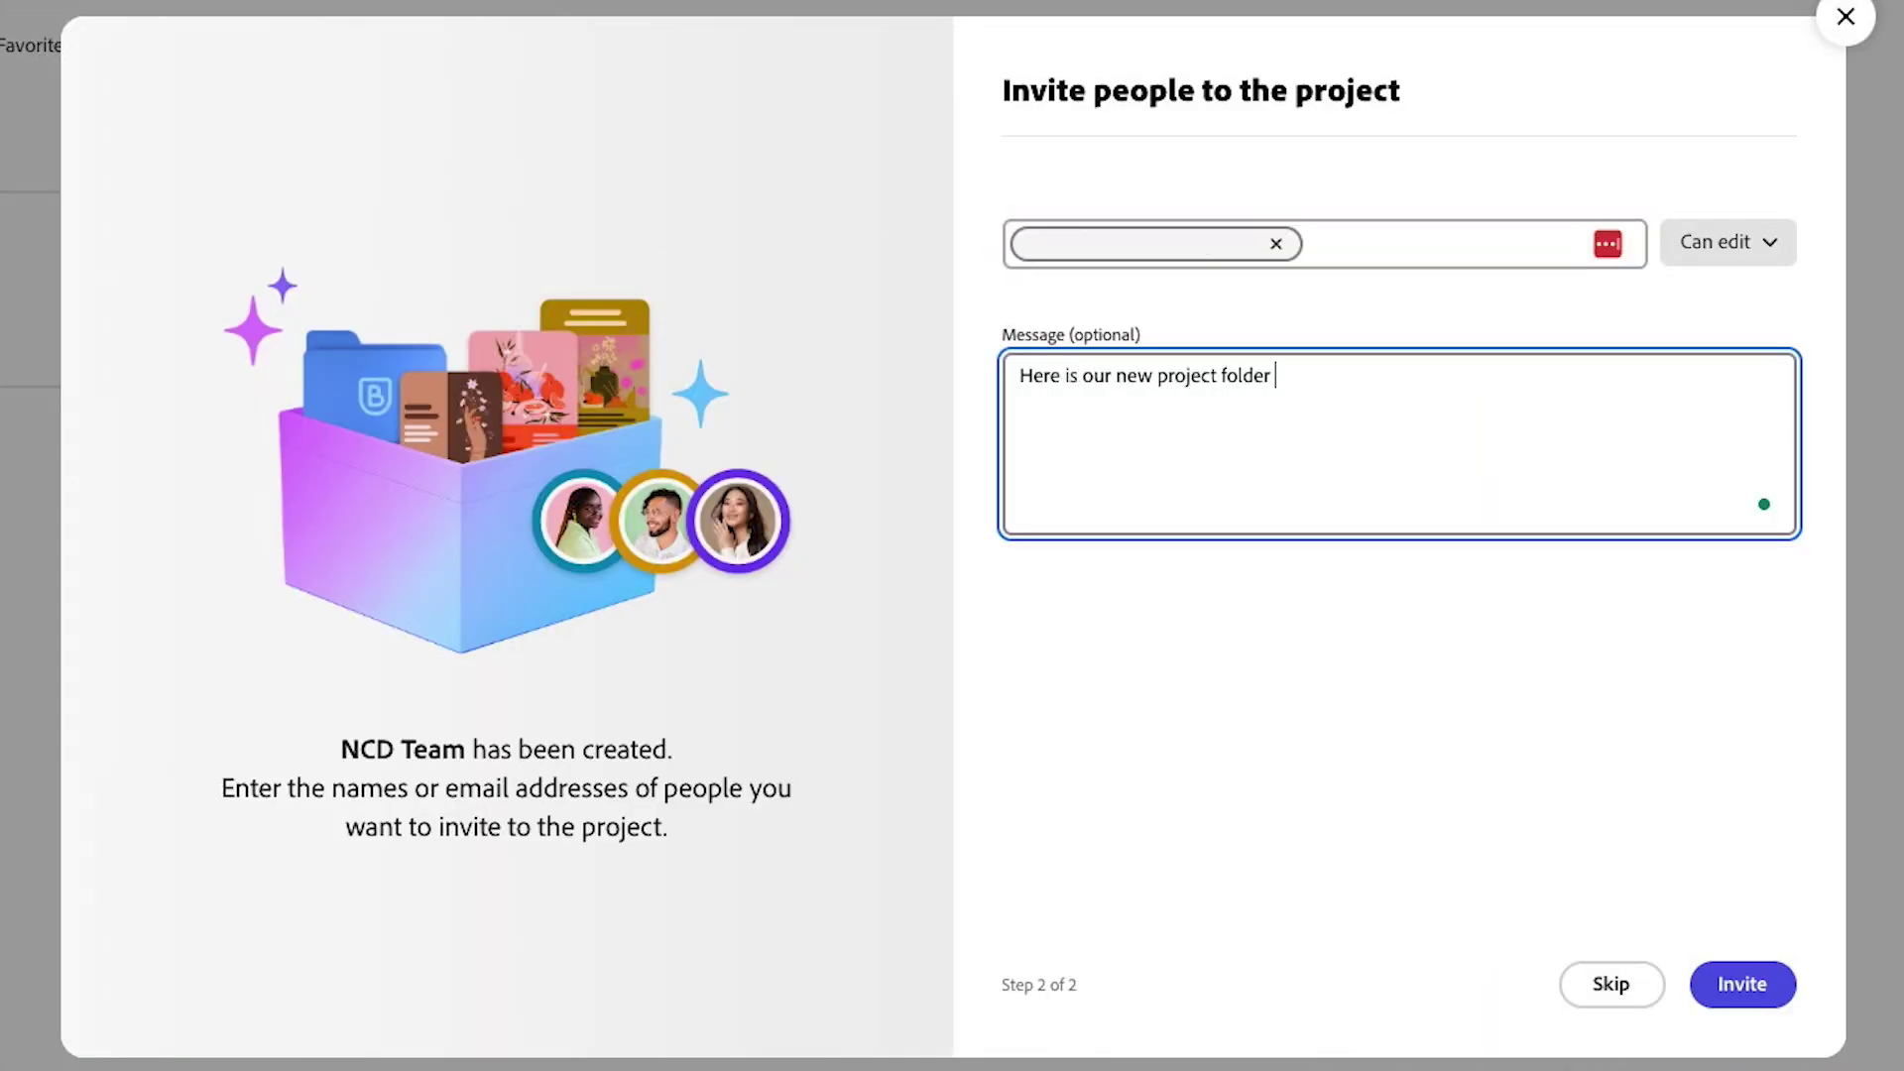
type(" our NCD projects")
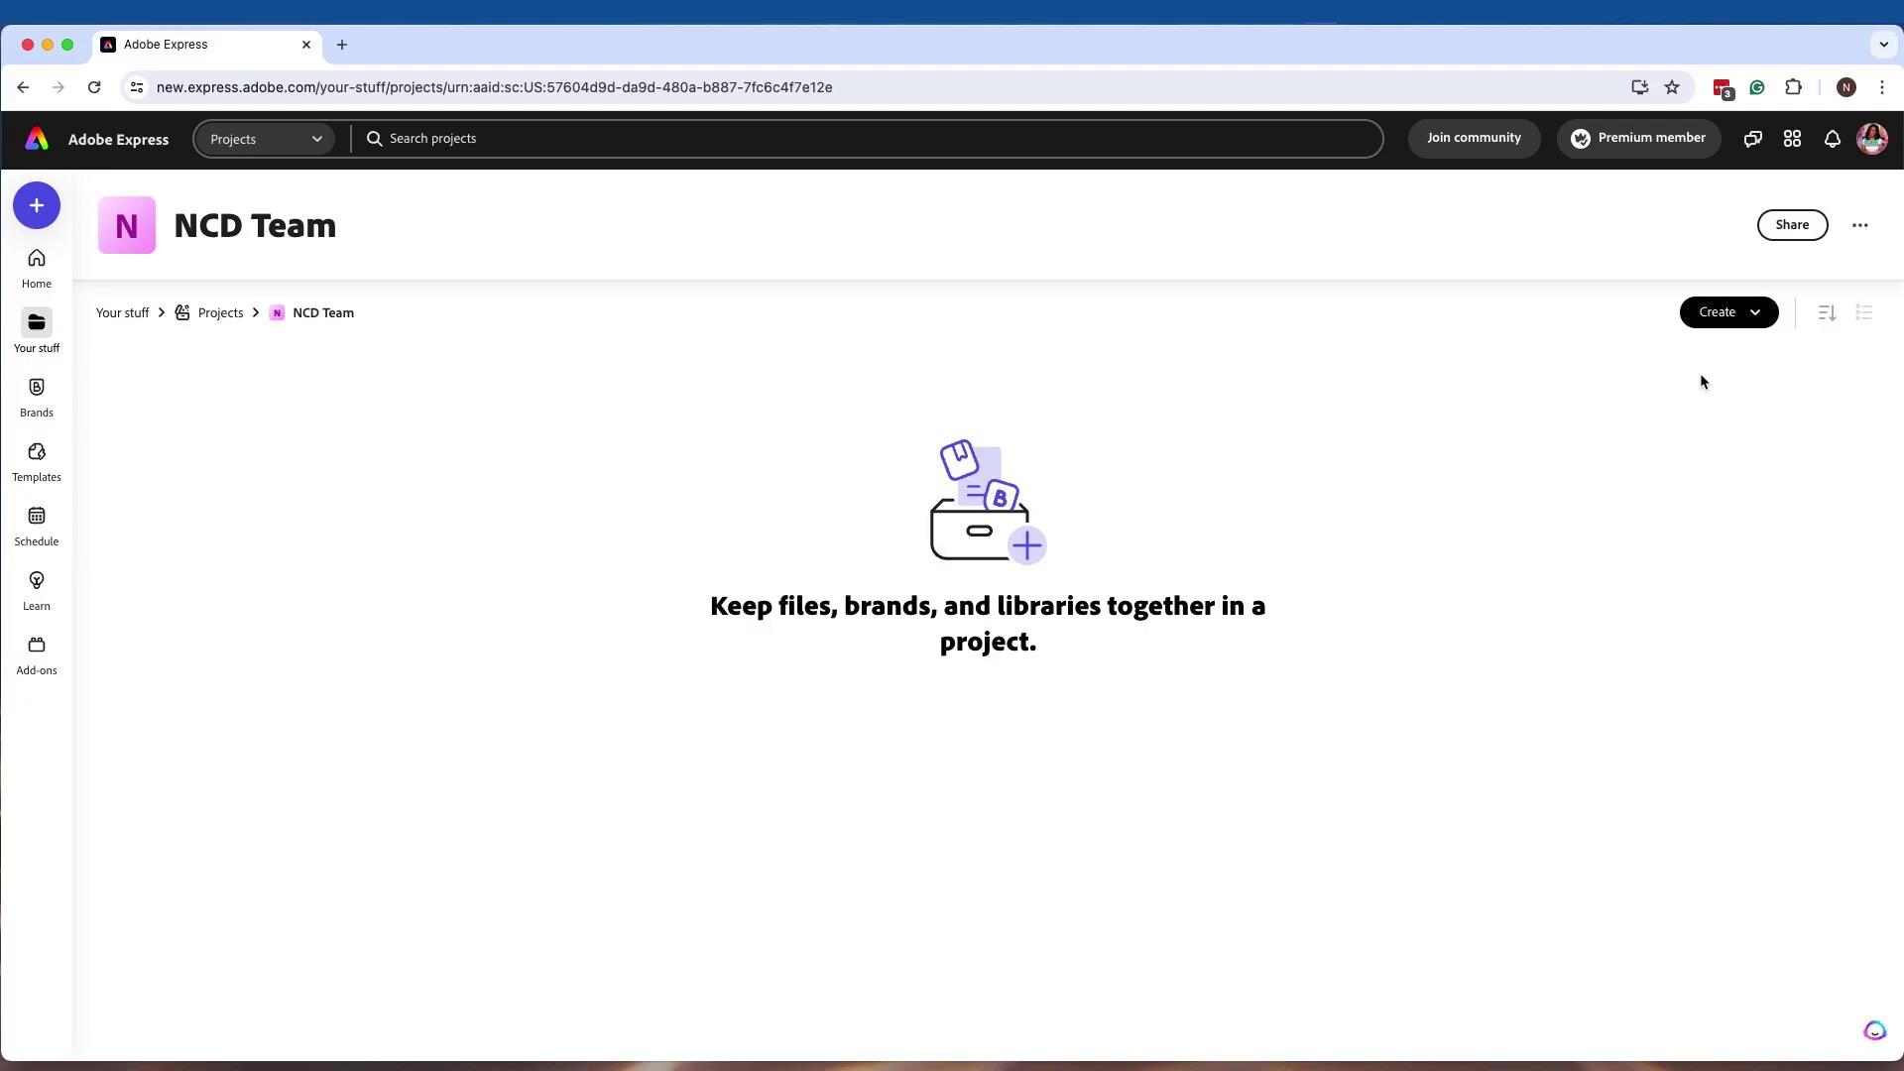
- Start a new NCD Team file holding the Carousel 4 Micro-course revised design as its pages
left_click(1724, 313)
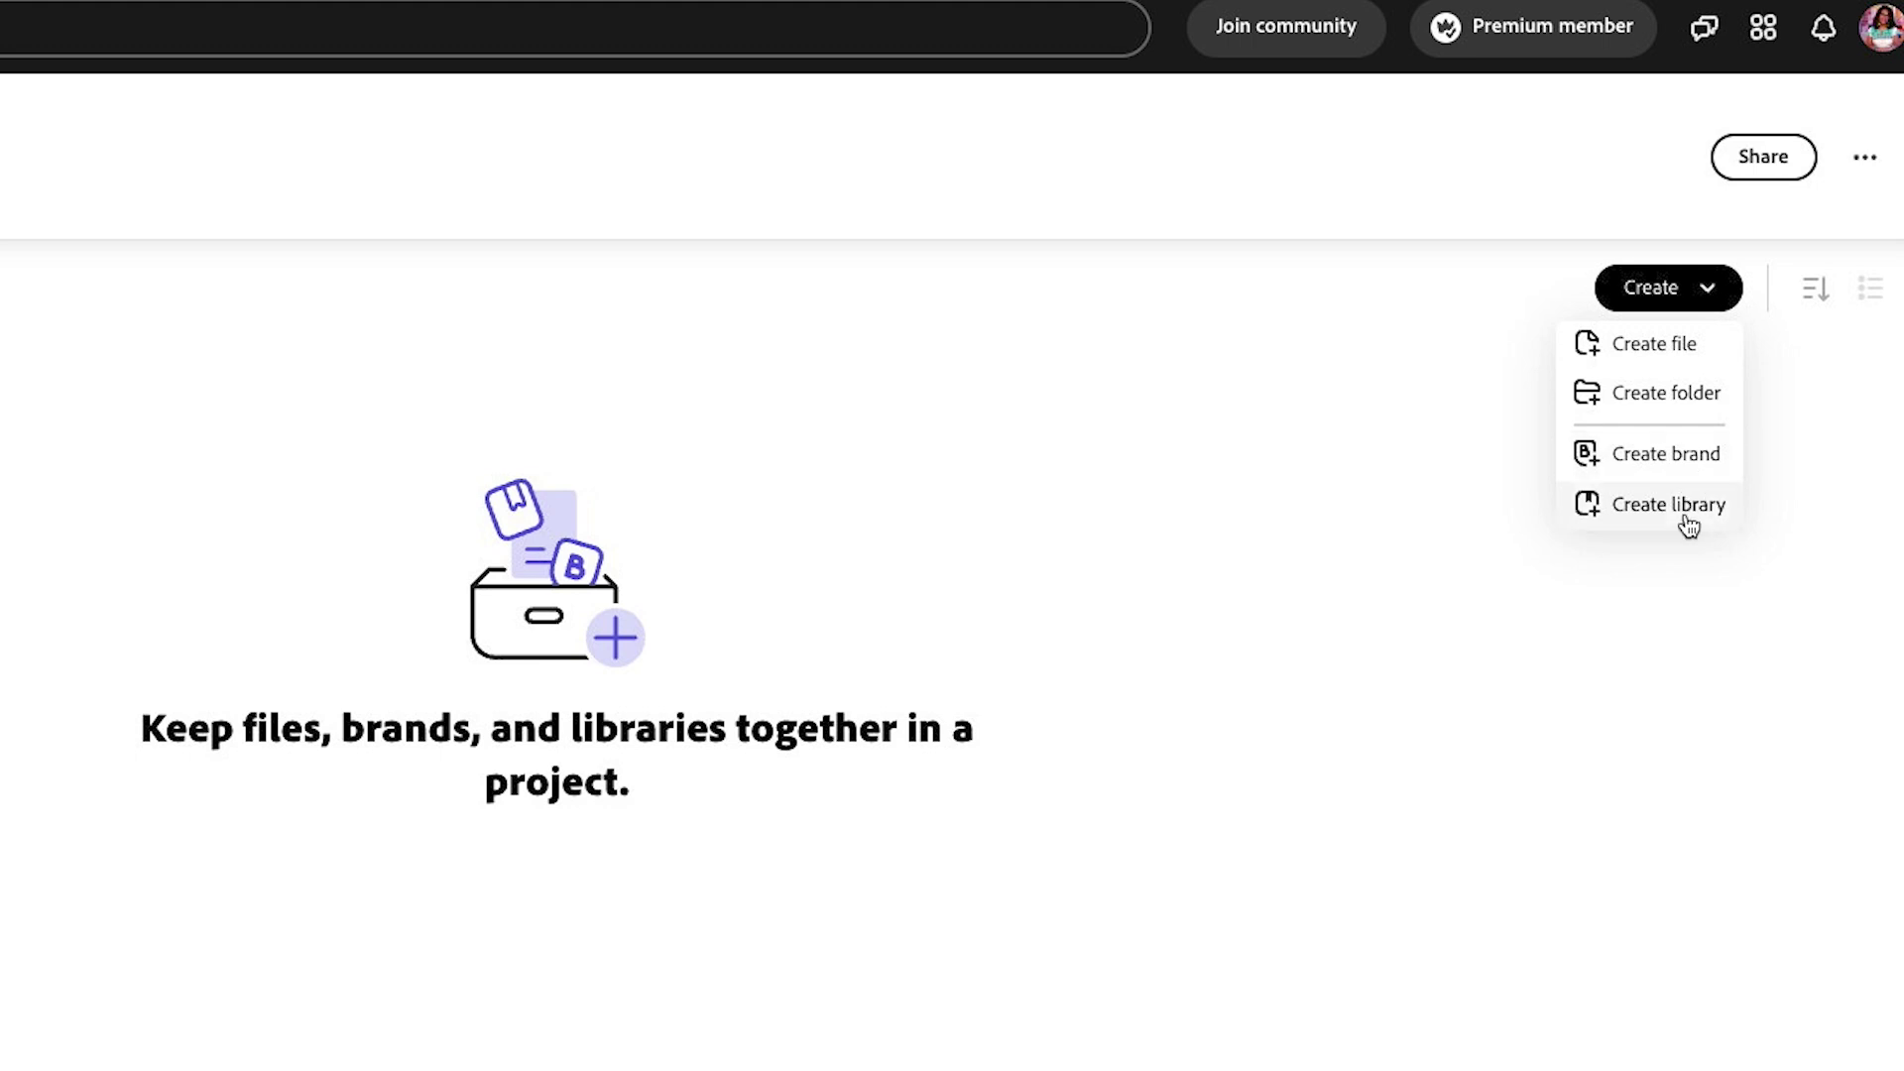
left_click(1703, 344)
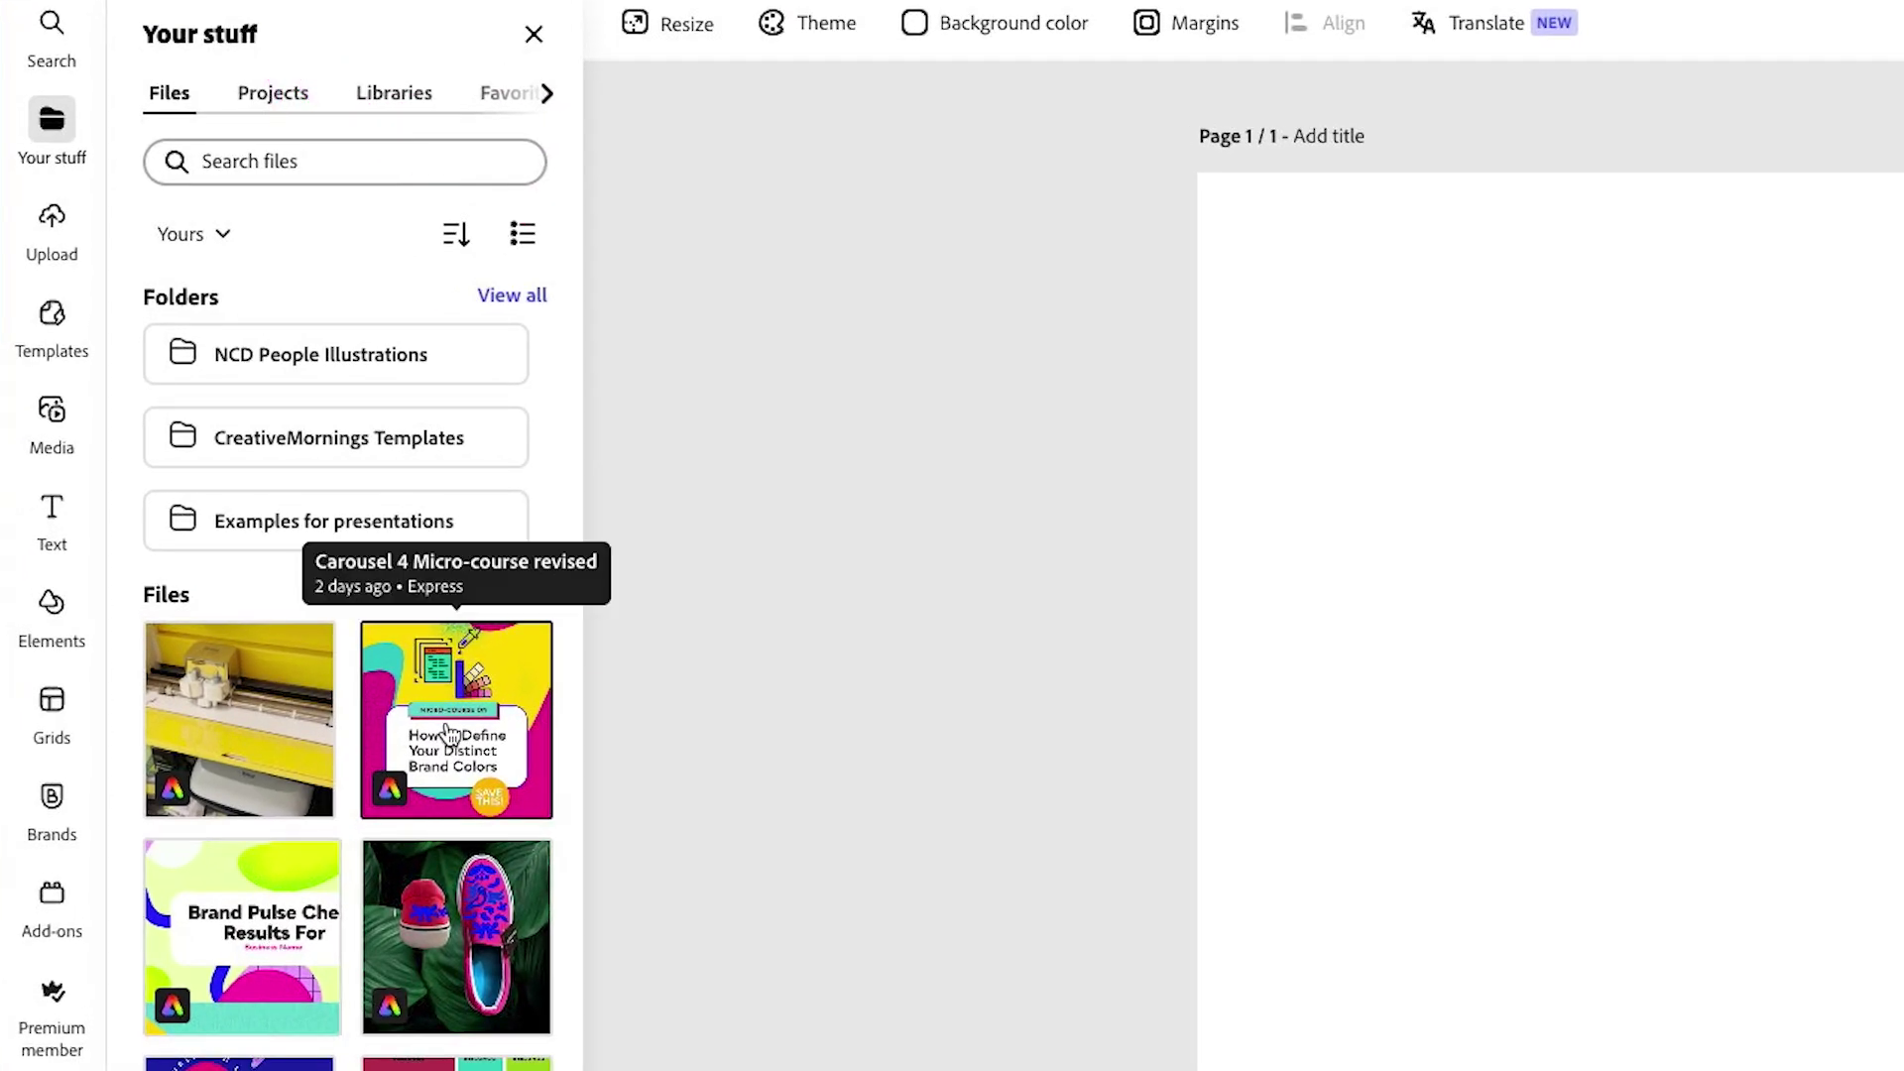
scroll(451, 733, "down", 1)
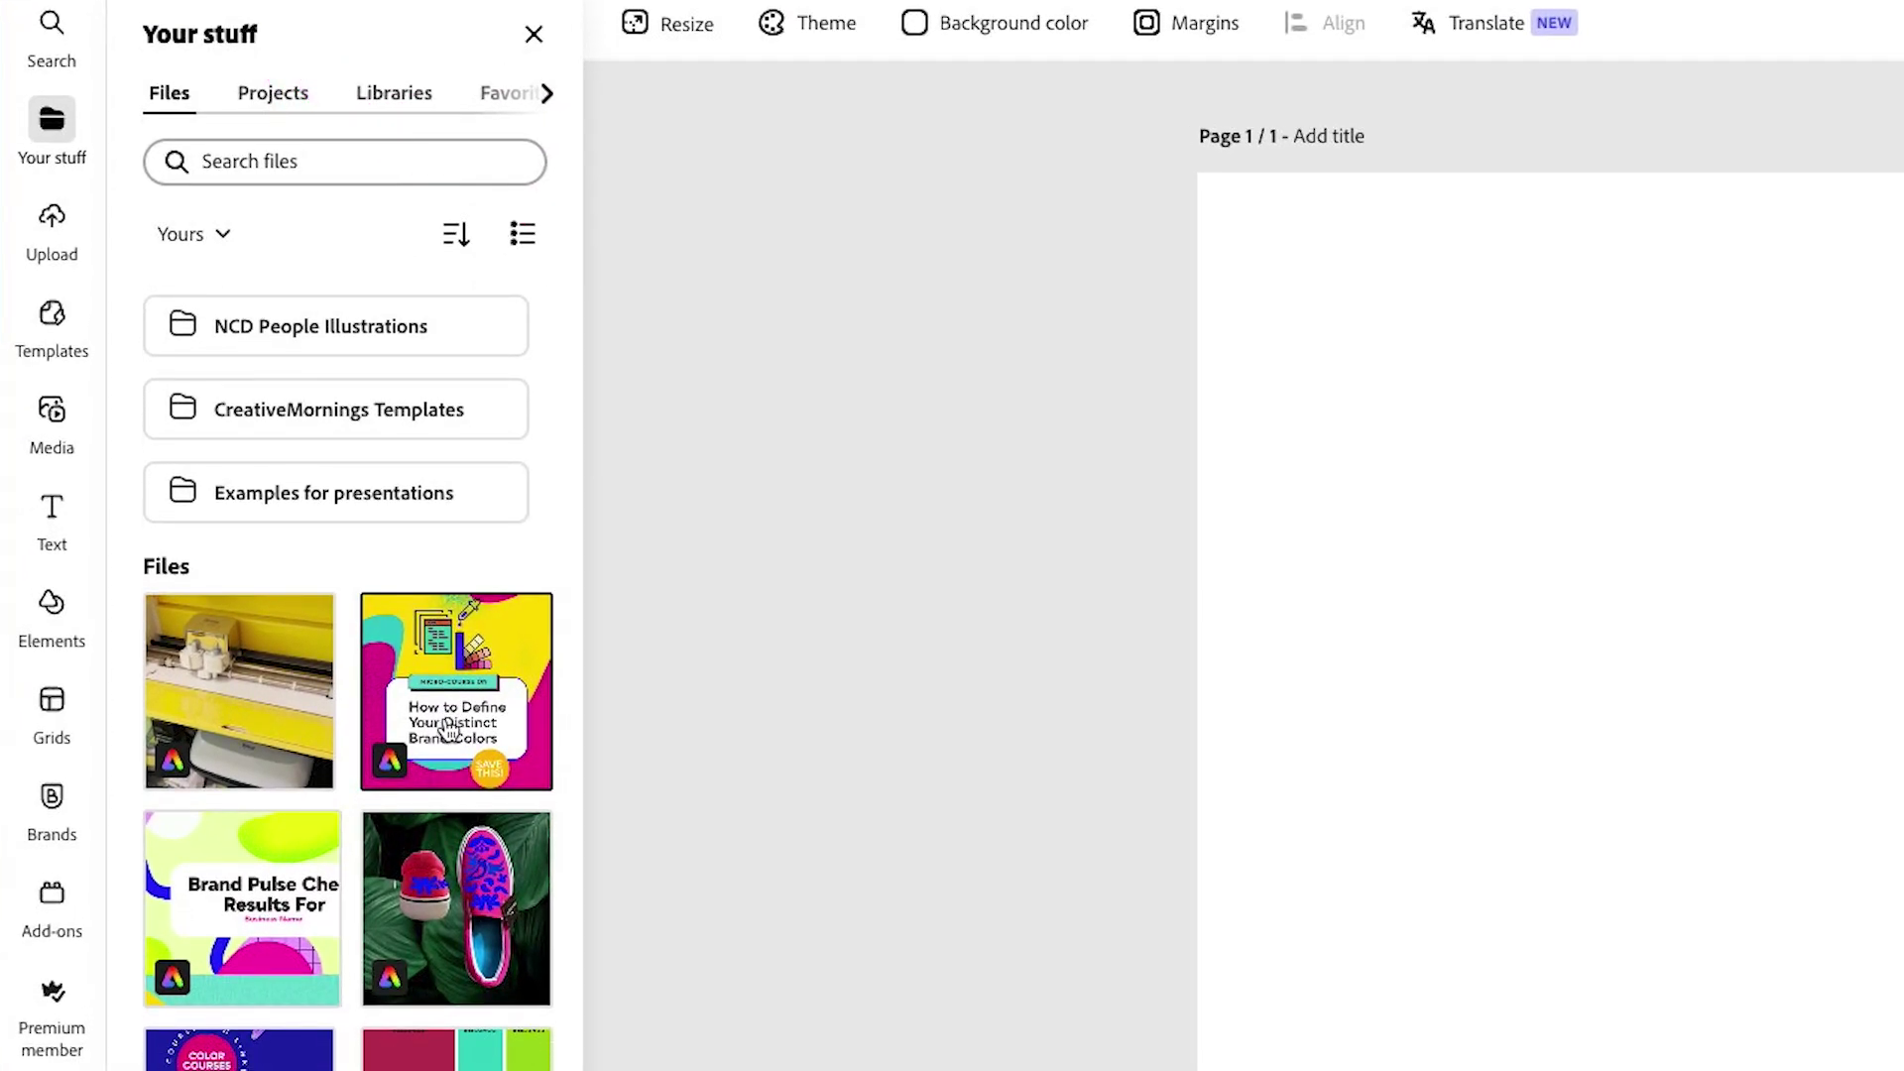
left_click(448, 731)
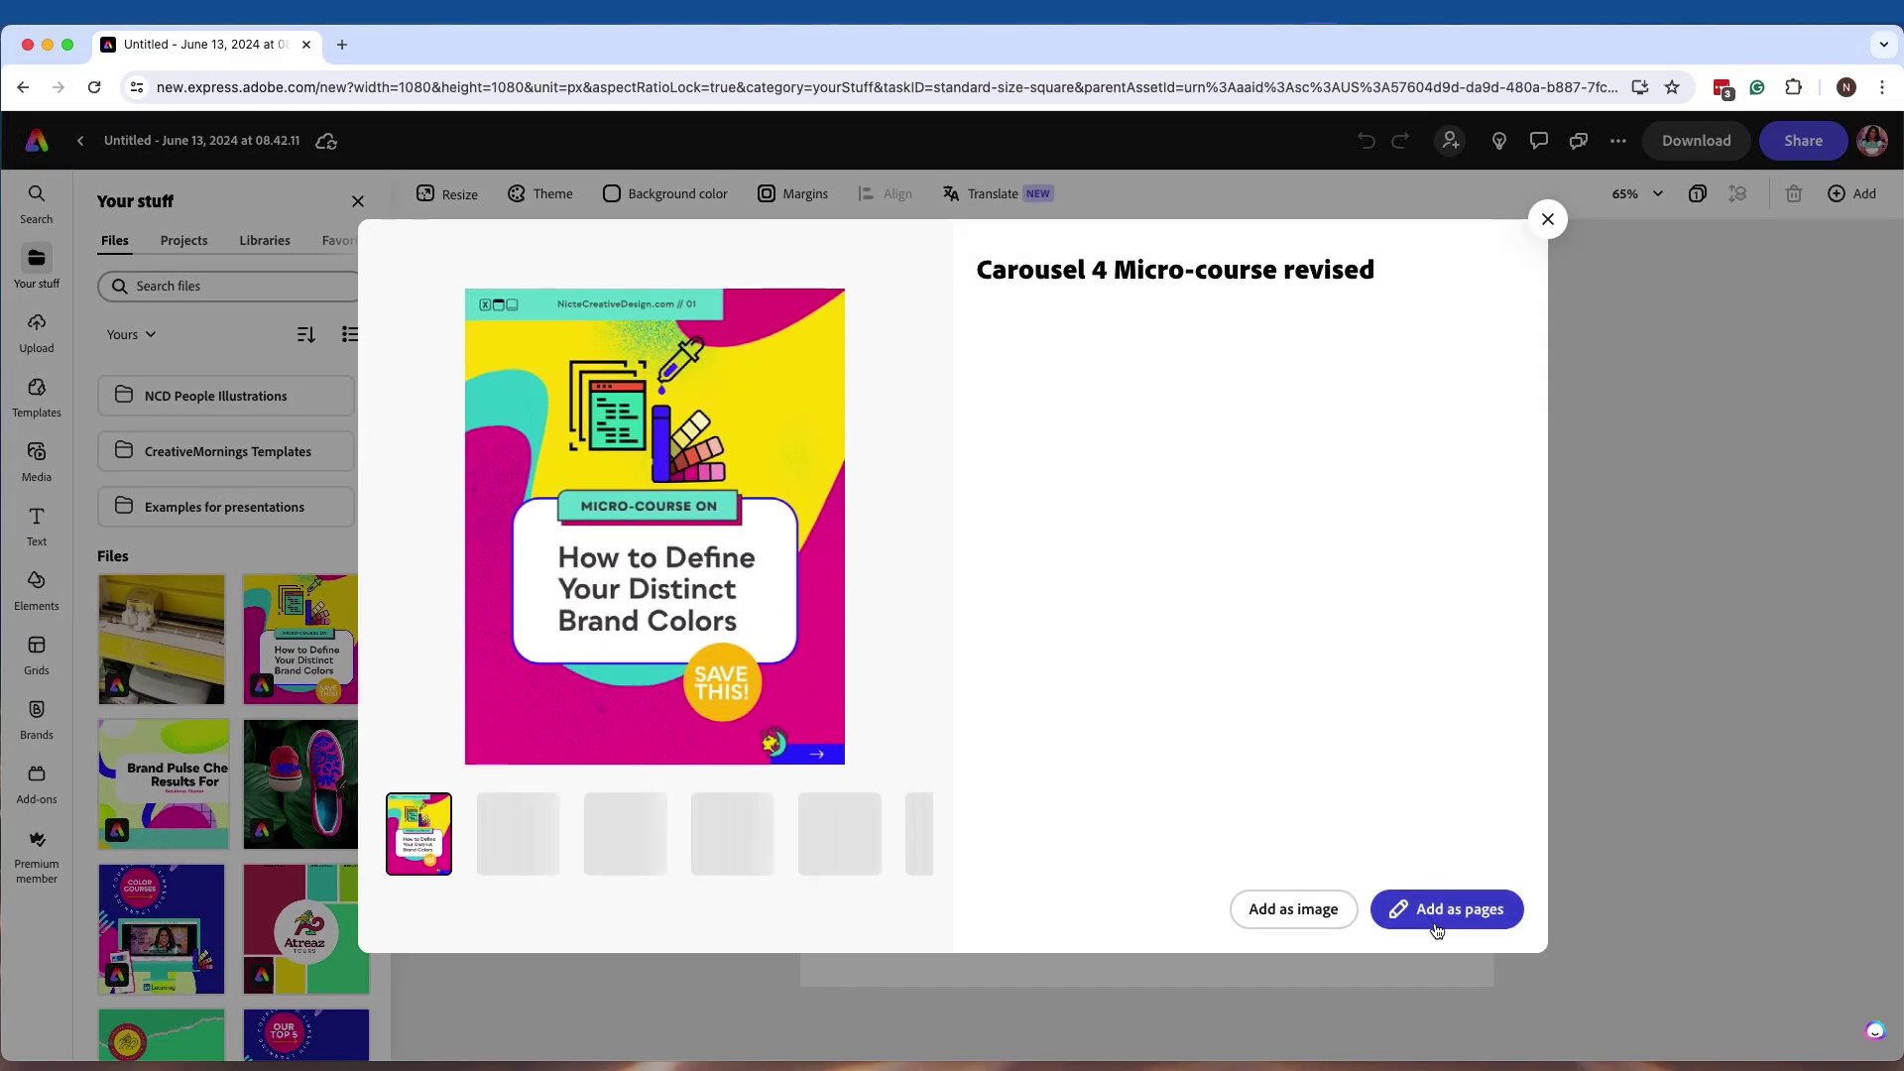
left_click(1441, 918)
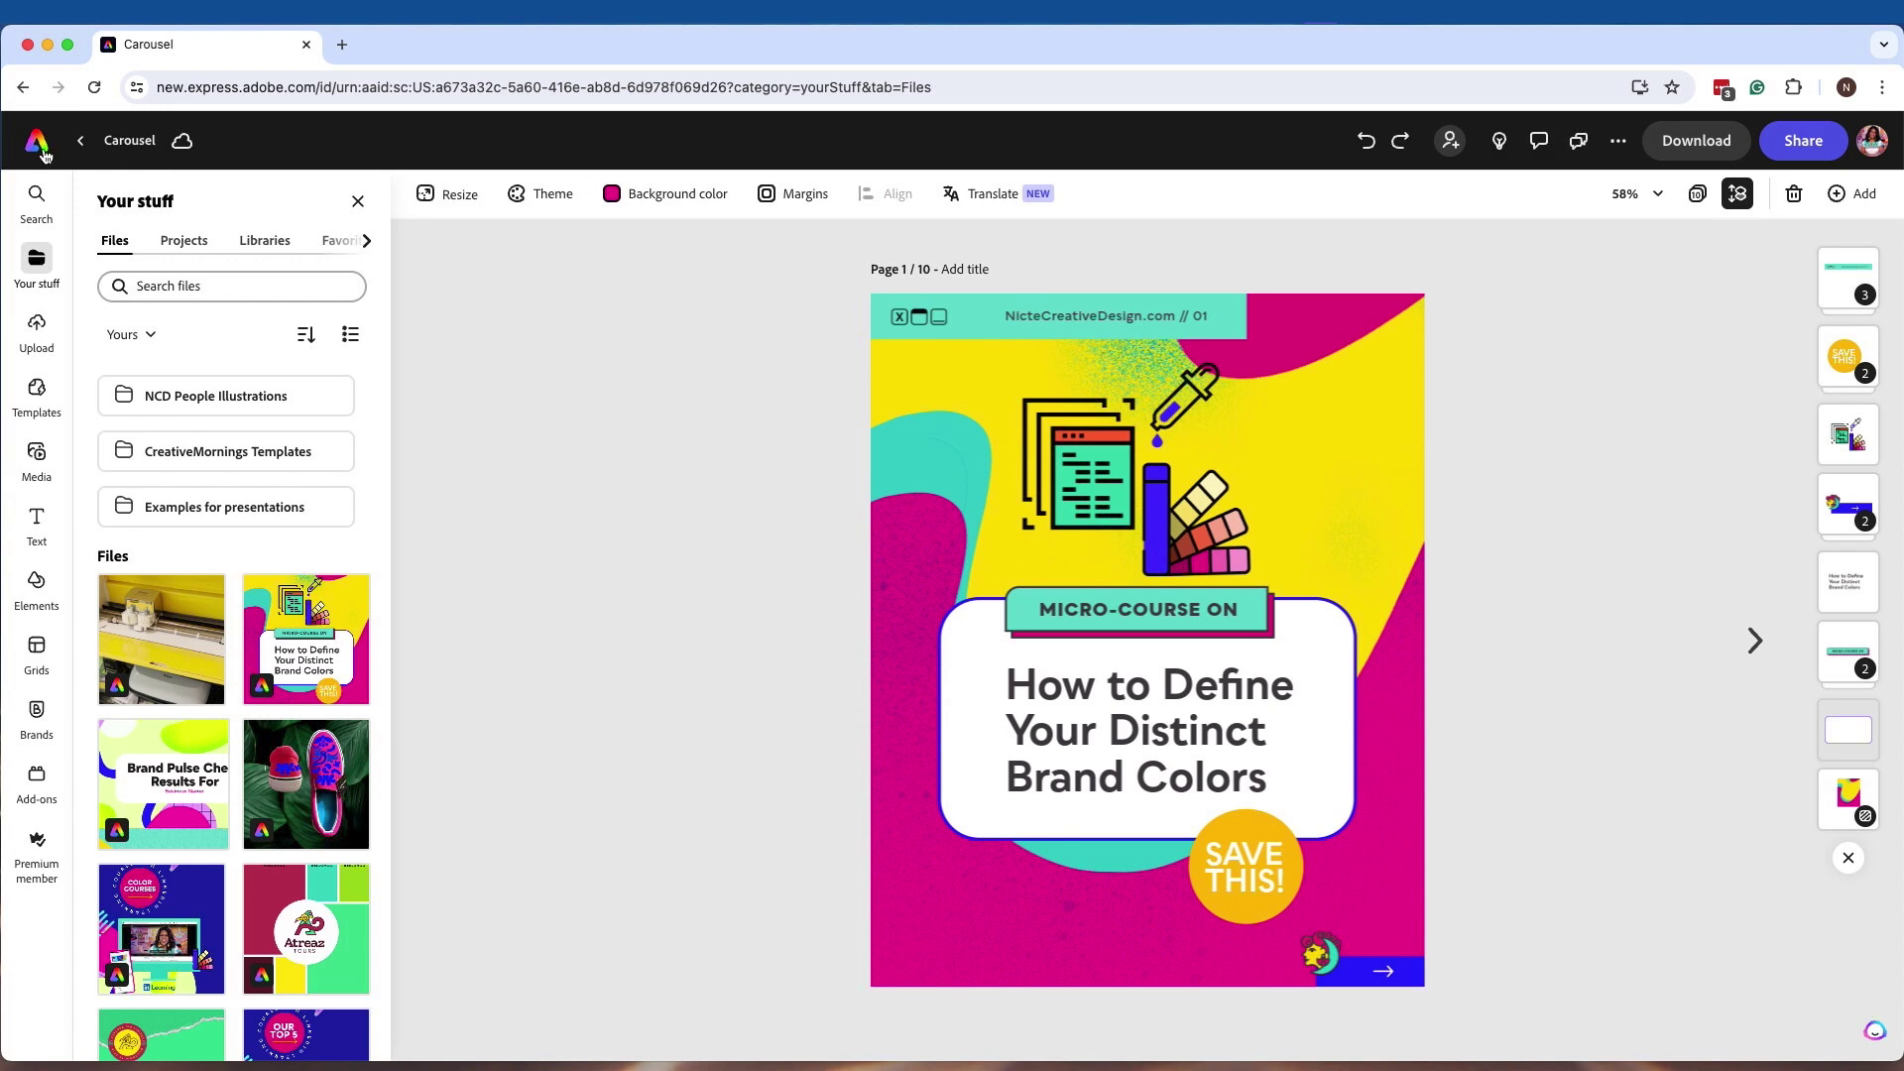
left_click(44, 154)
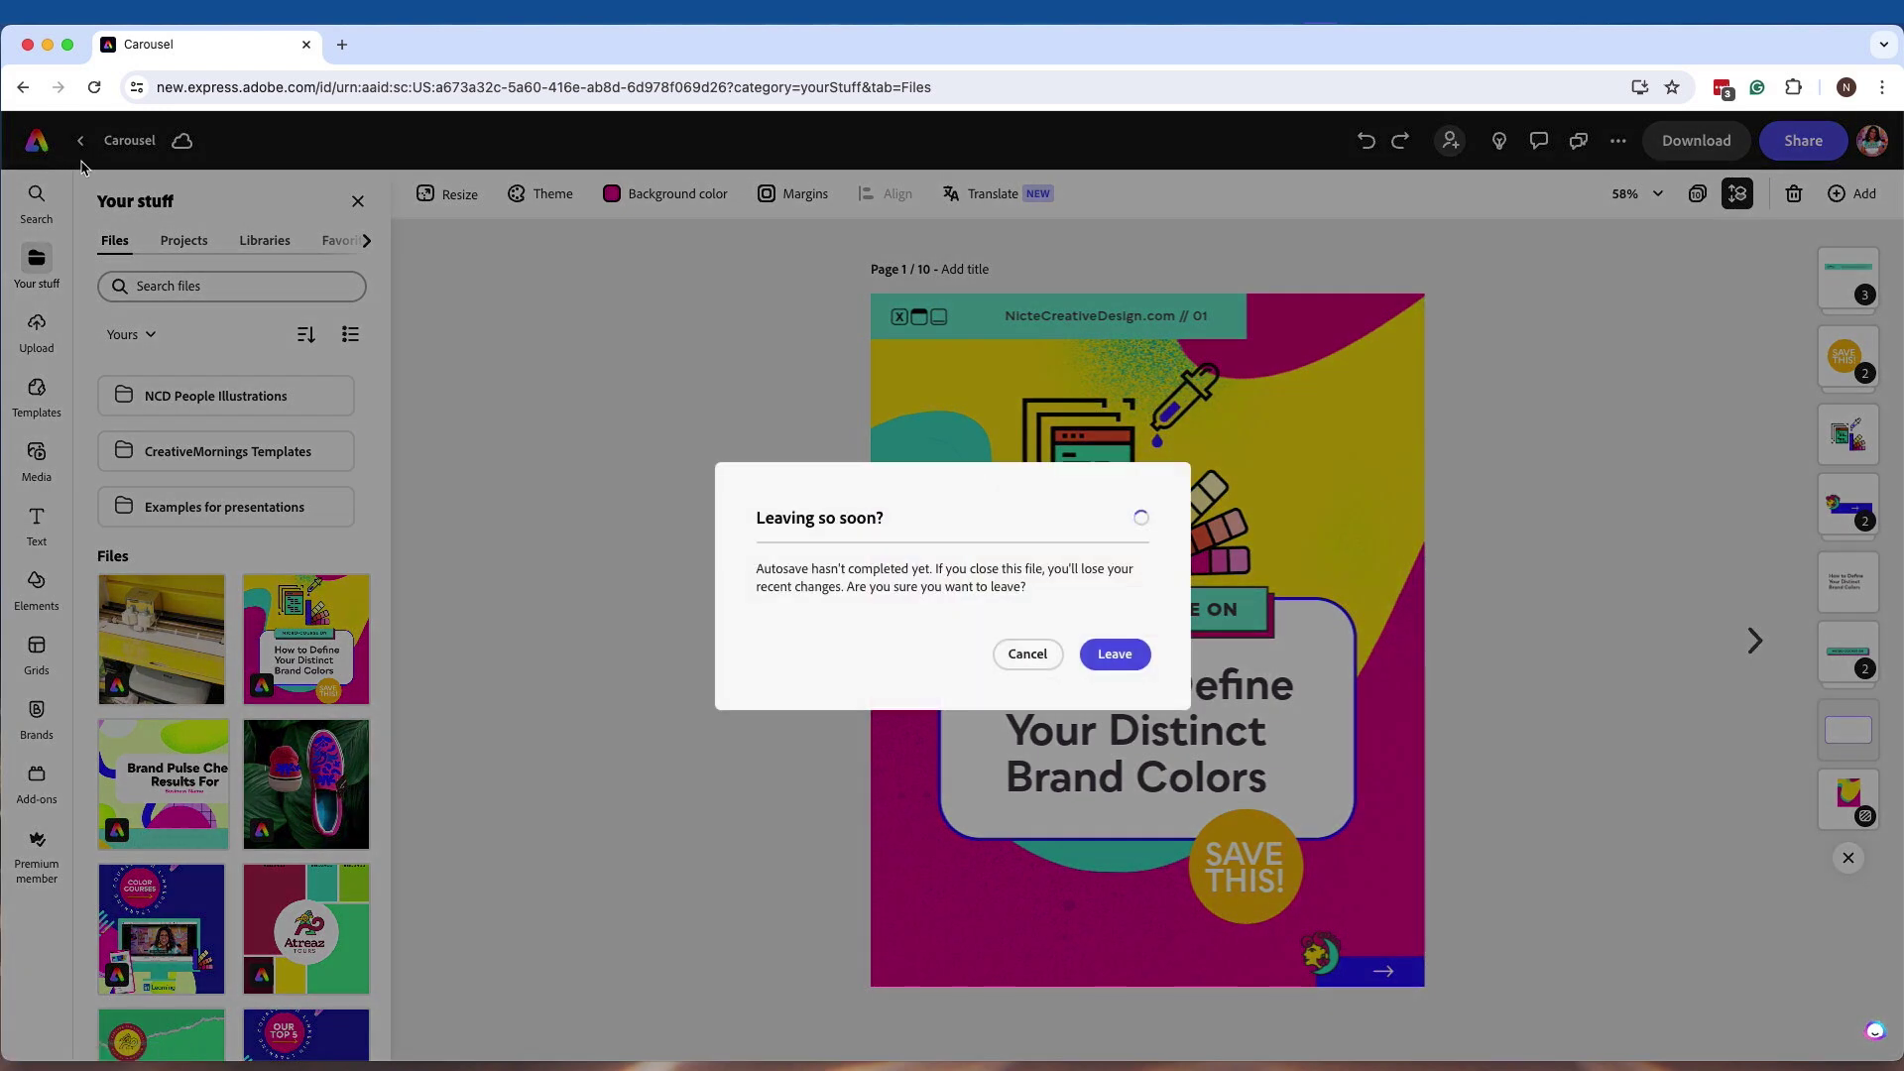
- Leave the editor and add a folder typed 'LiL Cousrses' to the NCD Team project
left_click(1115, 653)
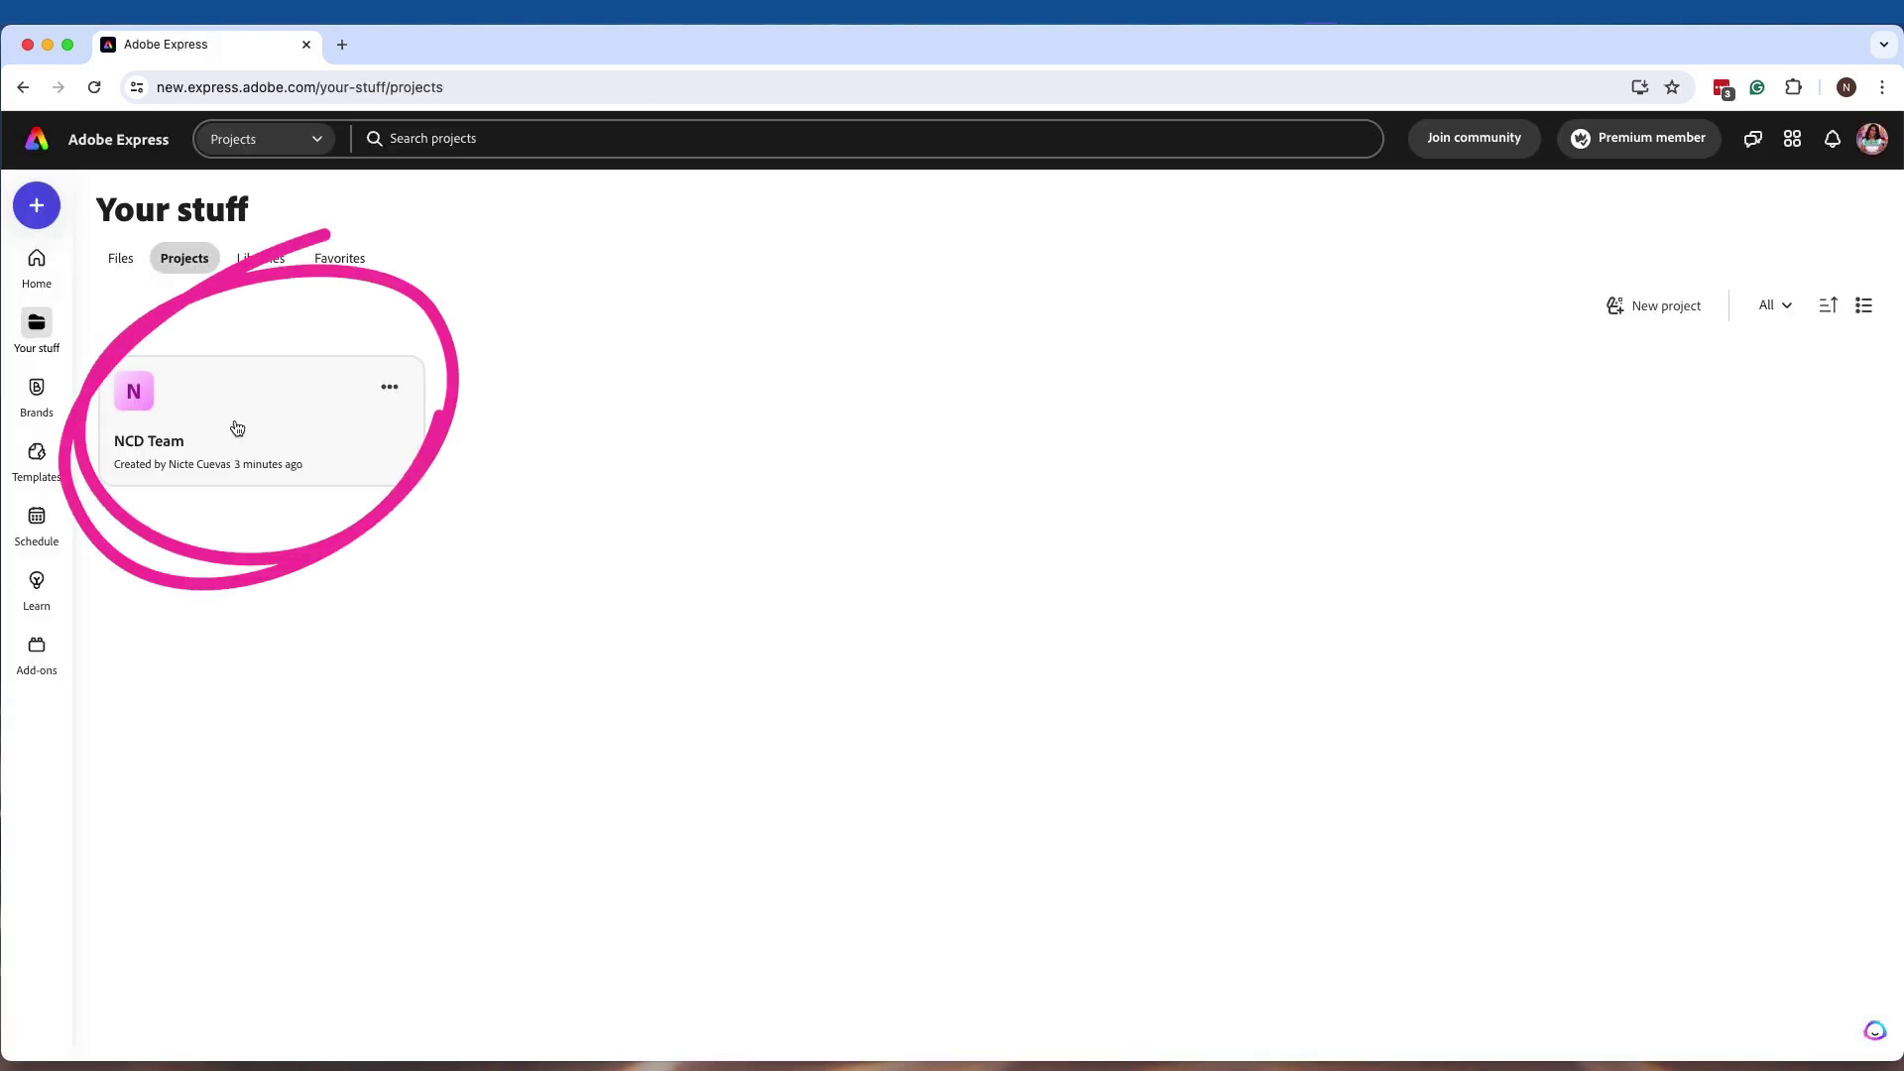
left_click(237, 428)
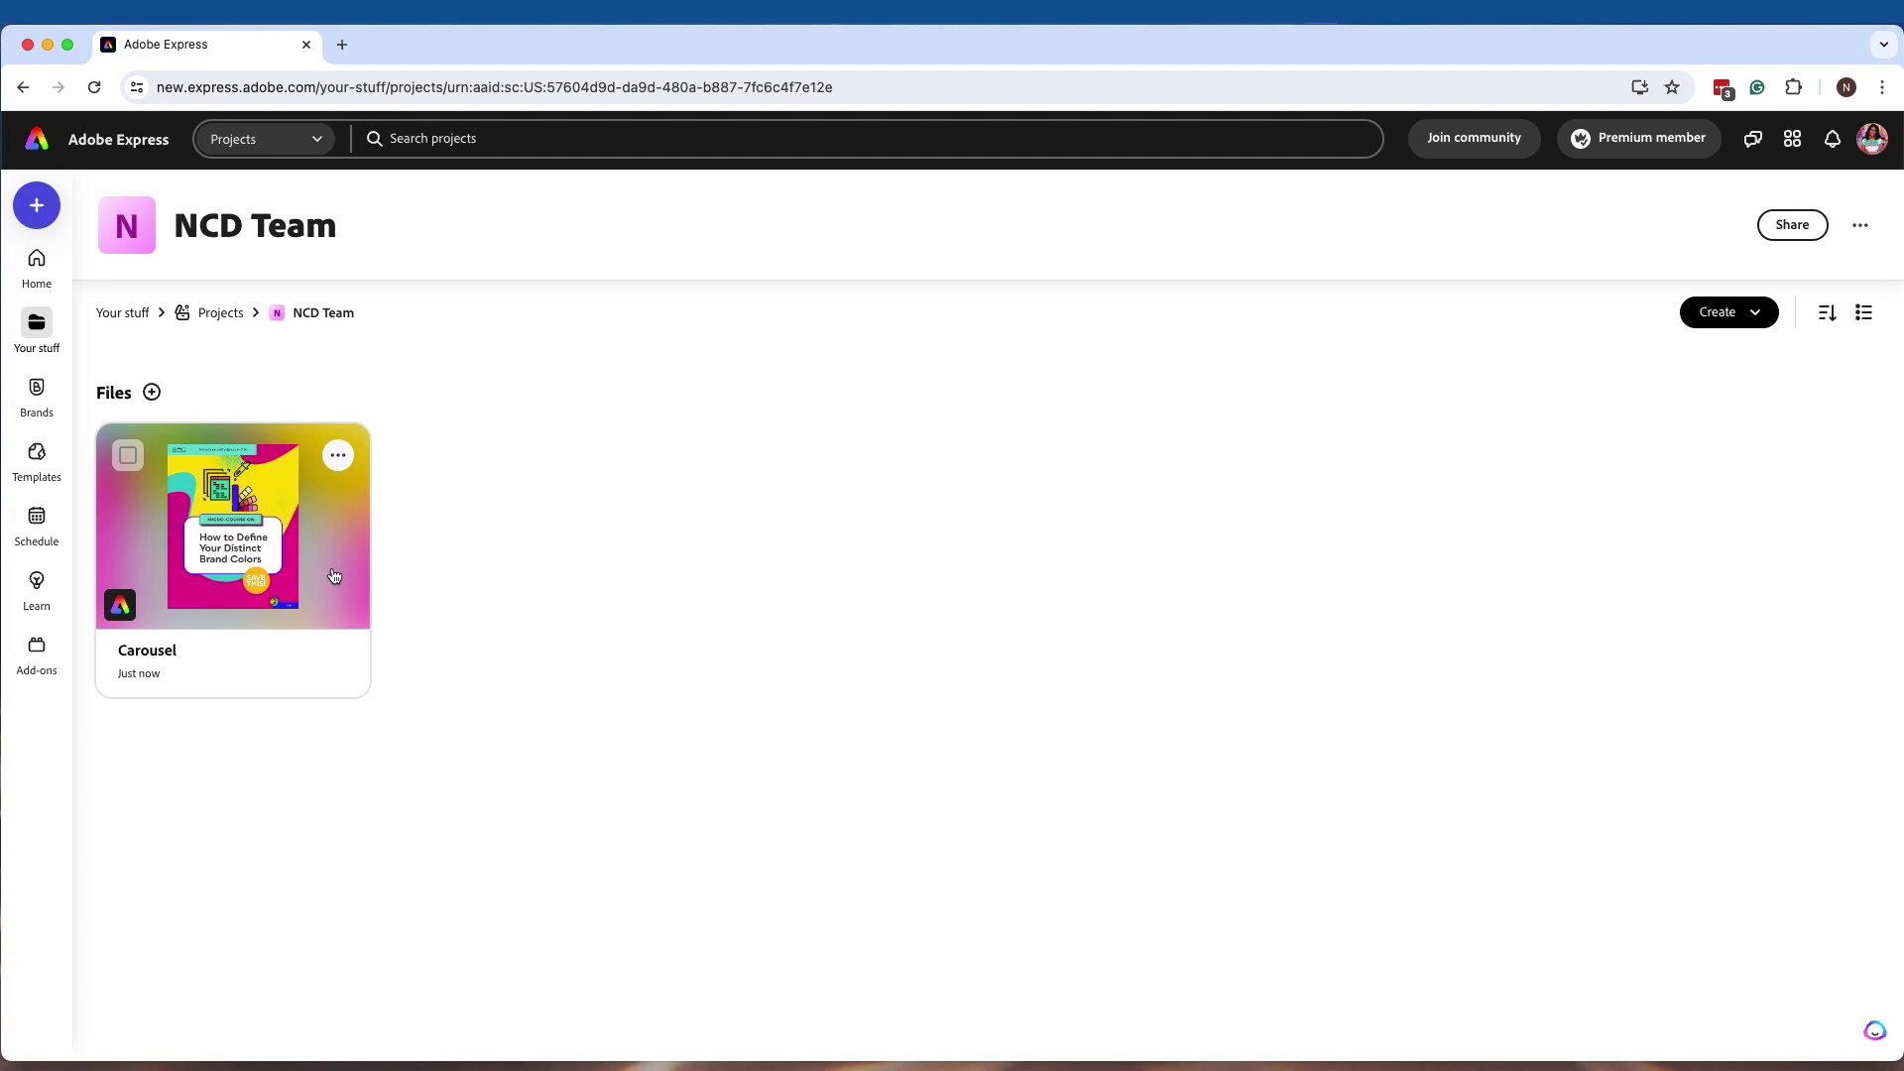
left_click(1757, 313)
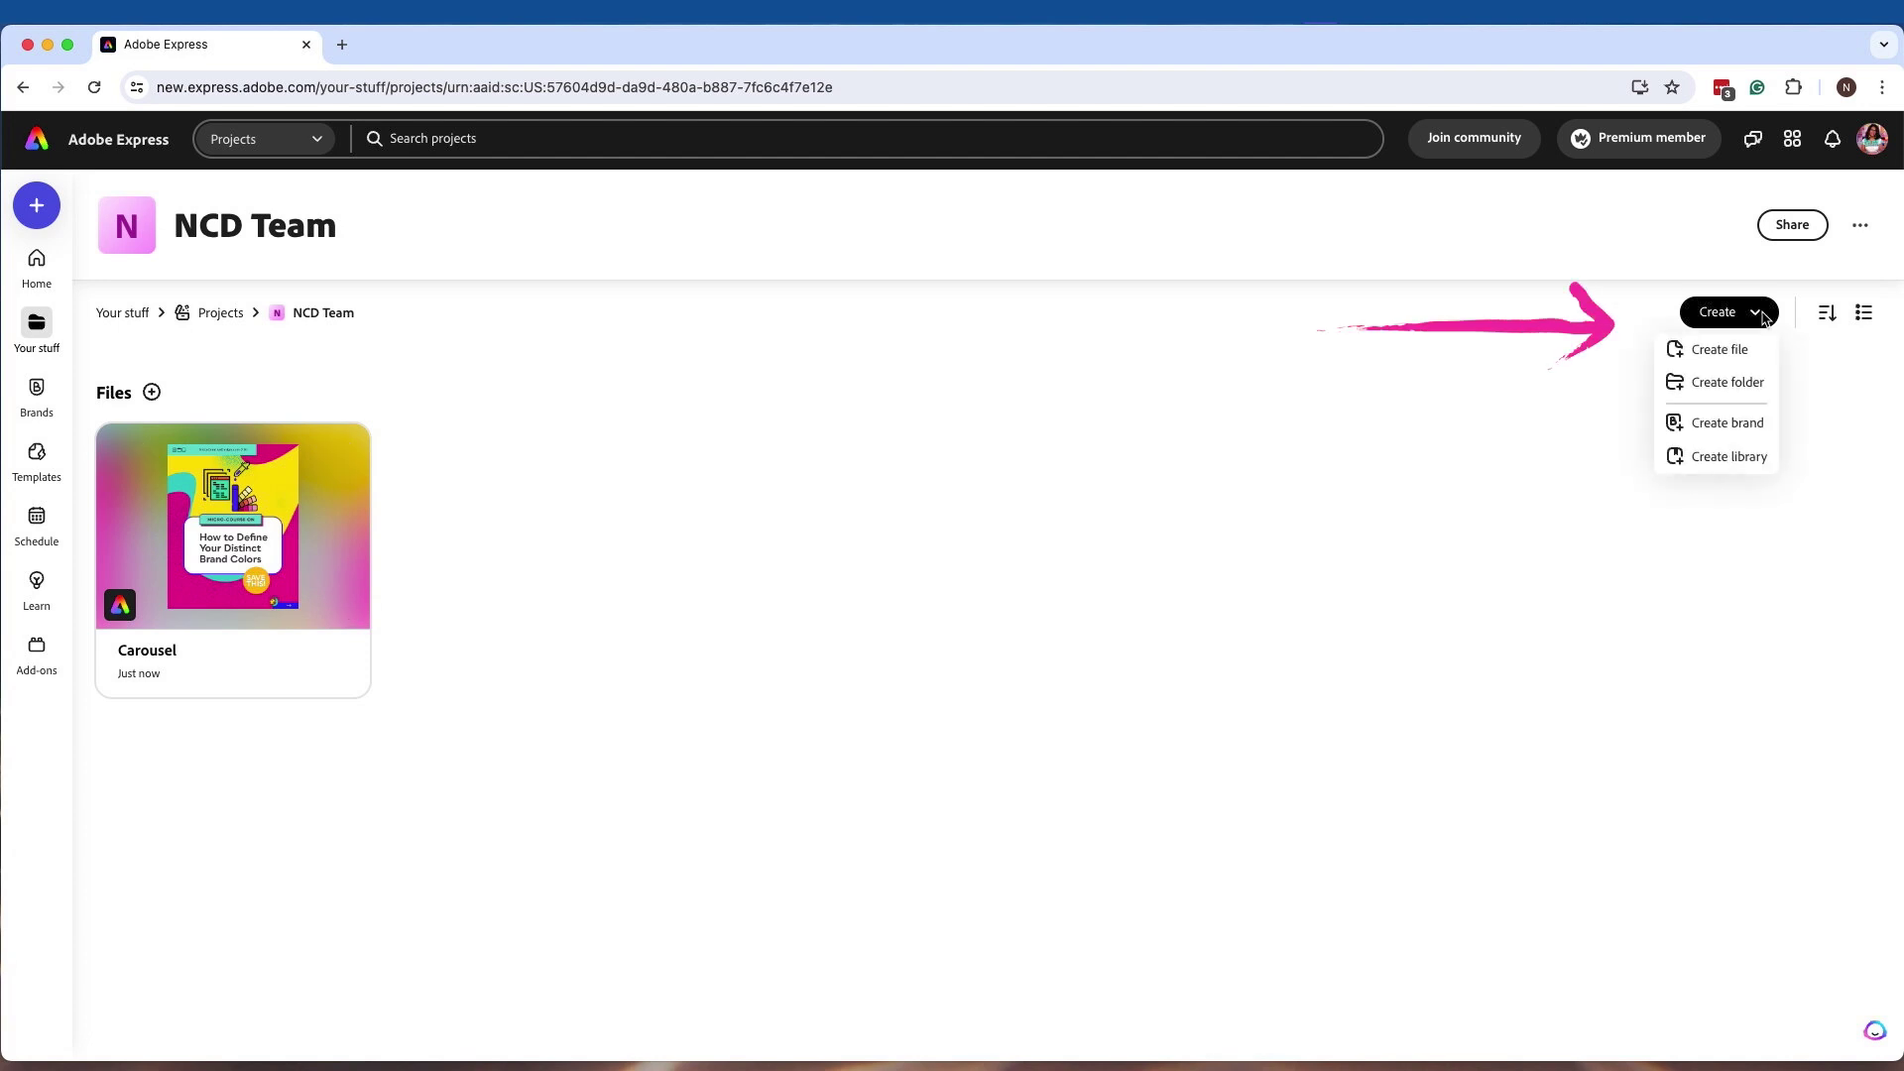
left_click(1730, 386)
type("LiL Cousrses")
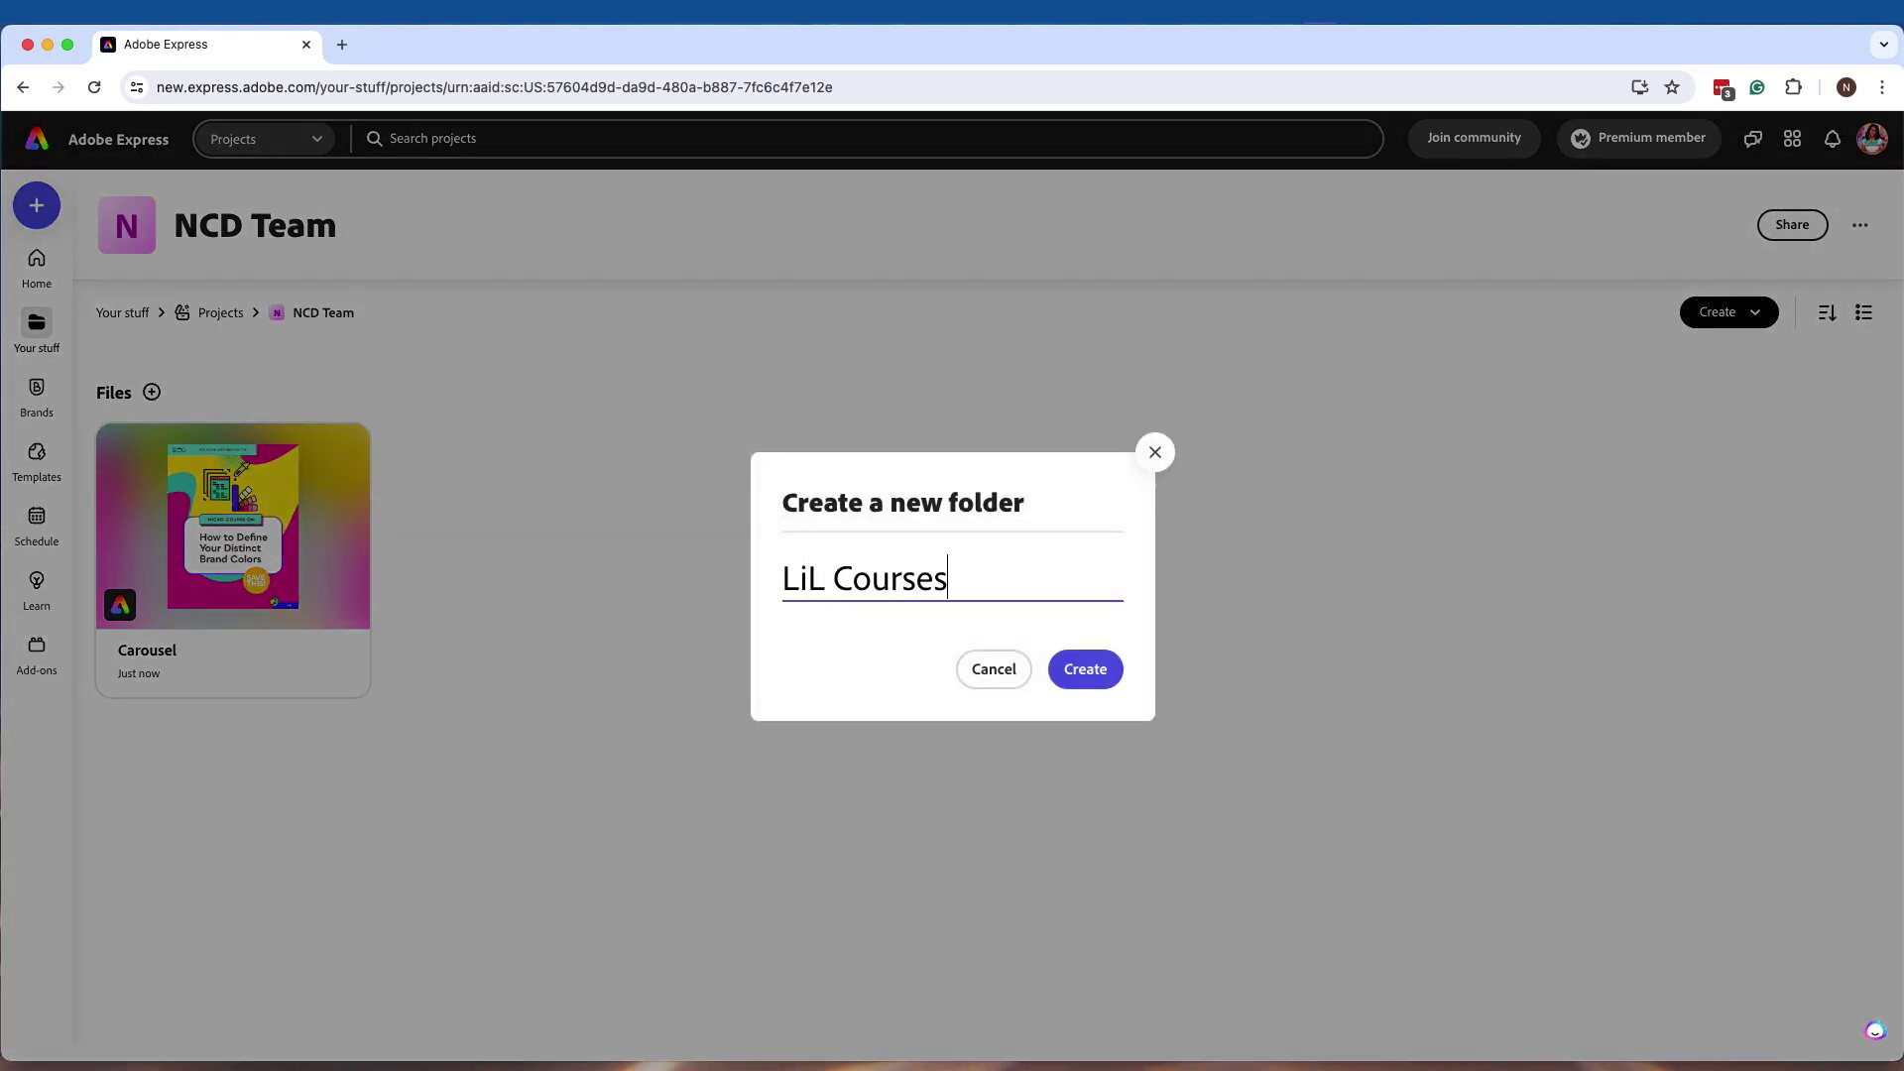
left_click(1083, 669)
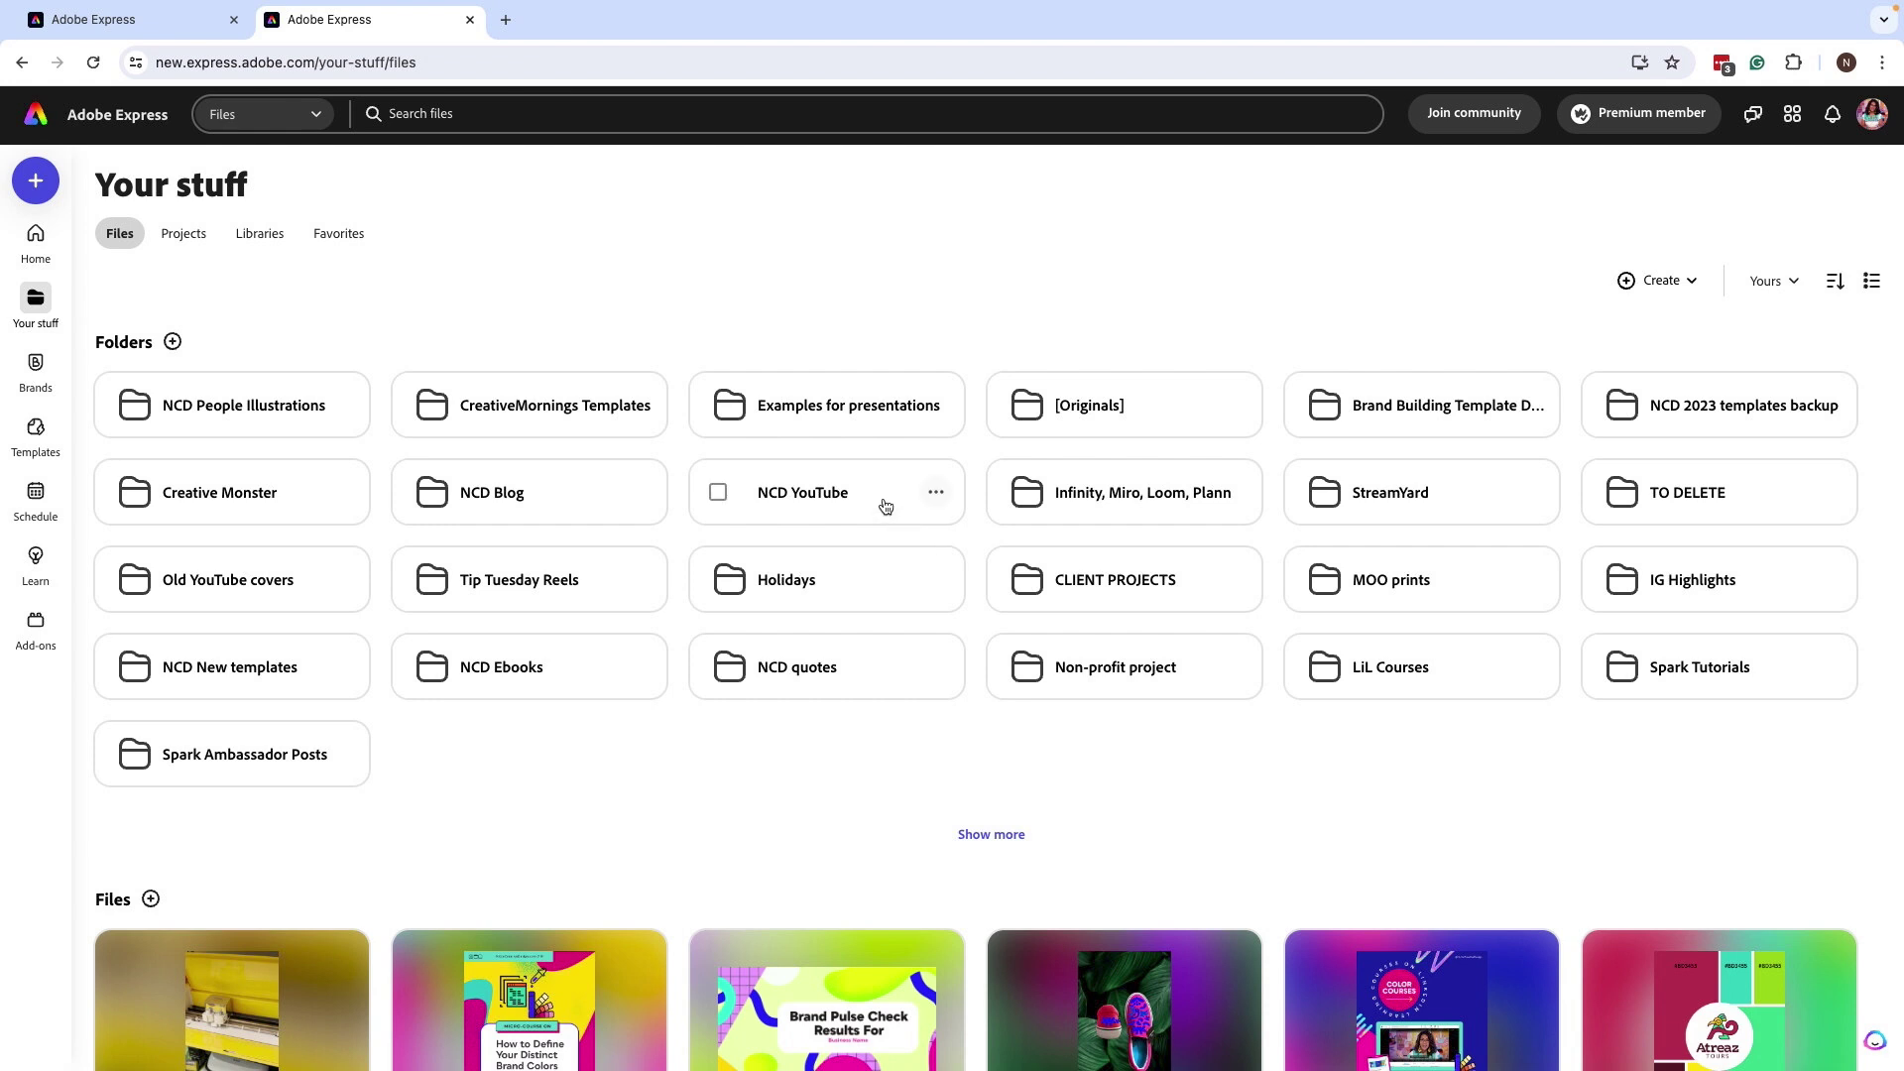
- Switch to the second tab showing your personal Files folders, like NCD YouTube, Holidays and LiL Courses
left_click(154, 24)
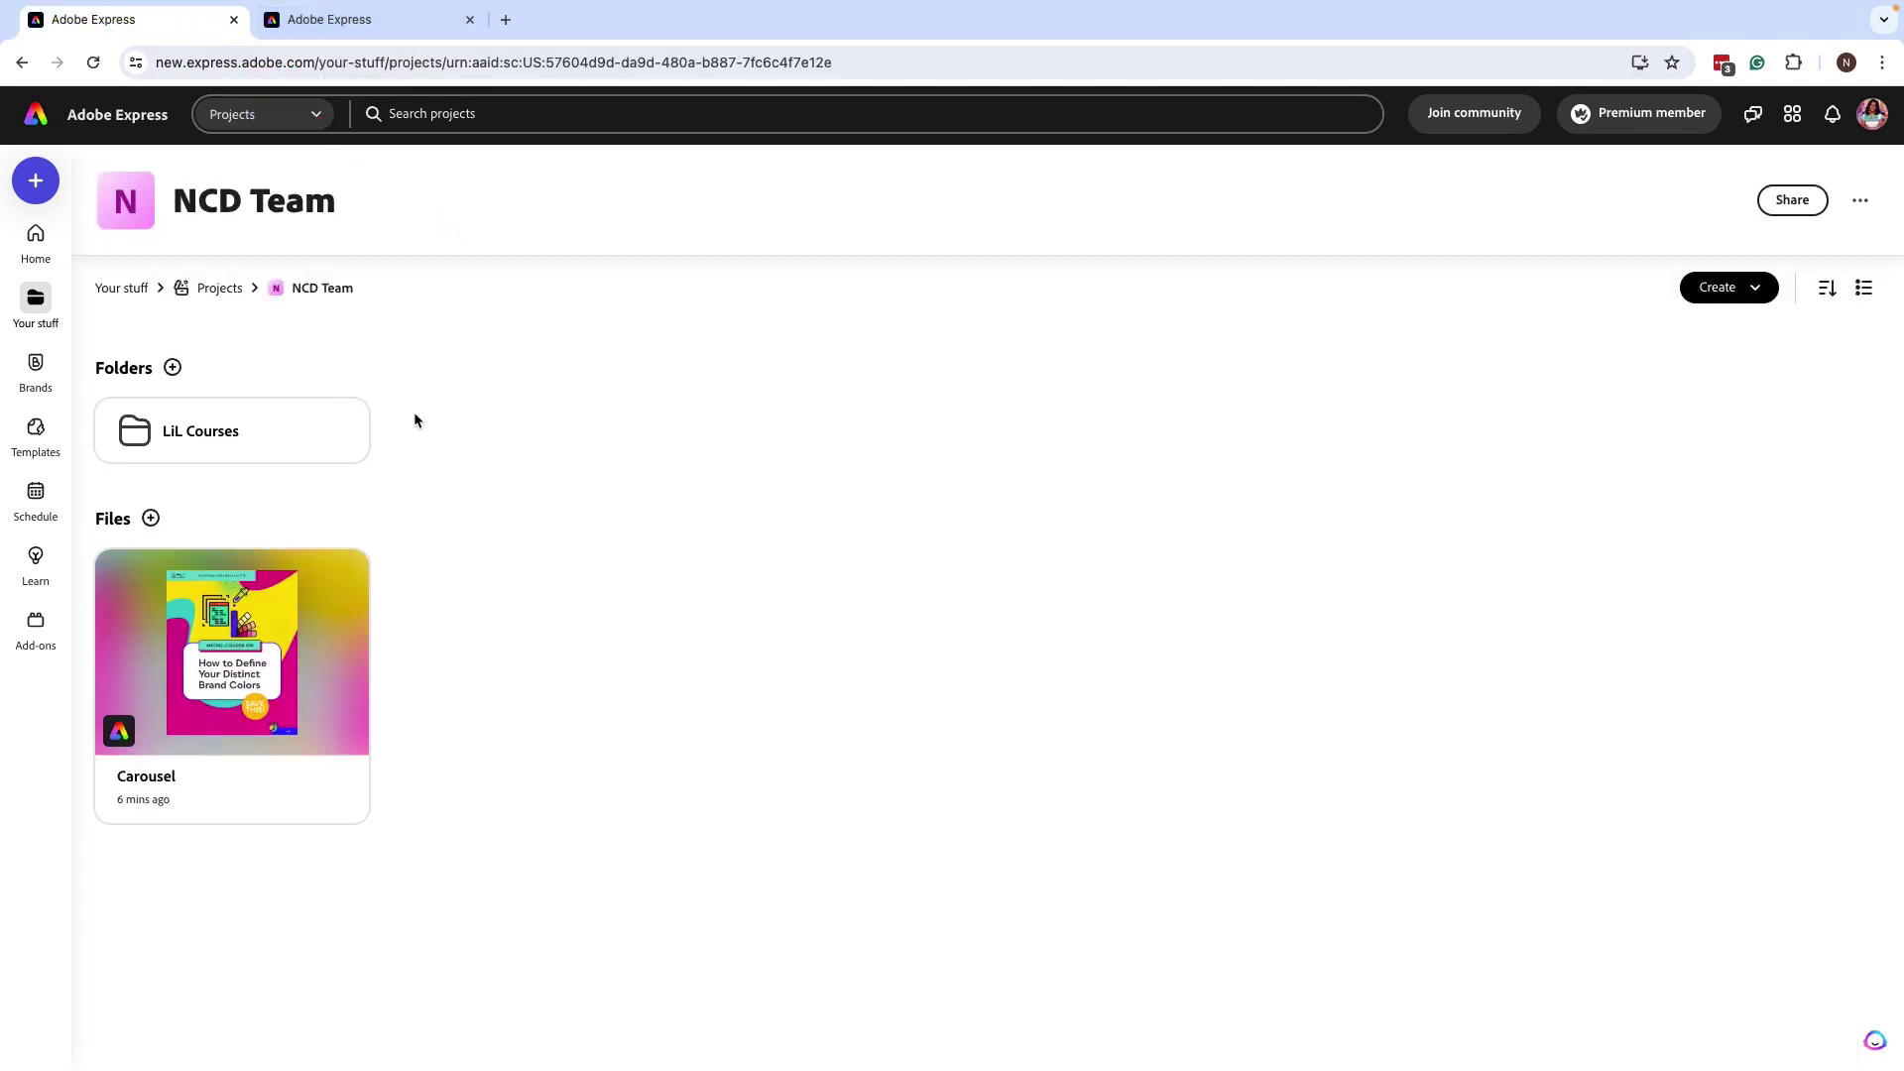
left_click(369, 23)
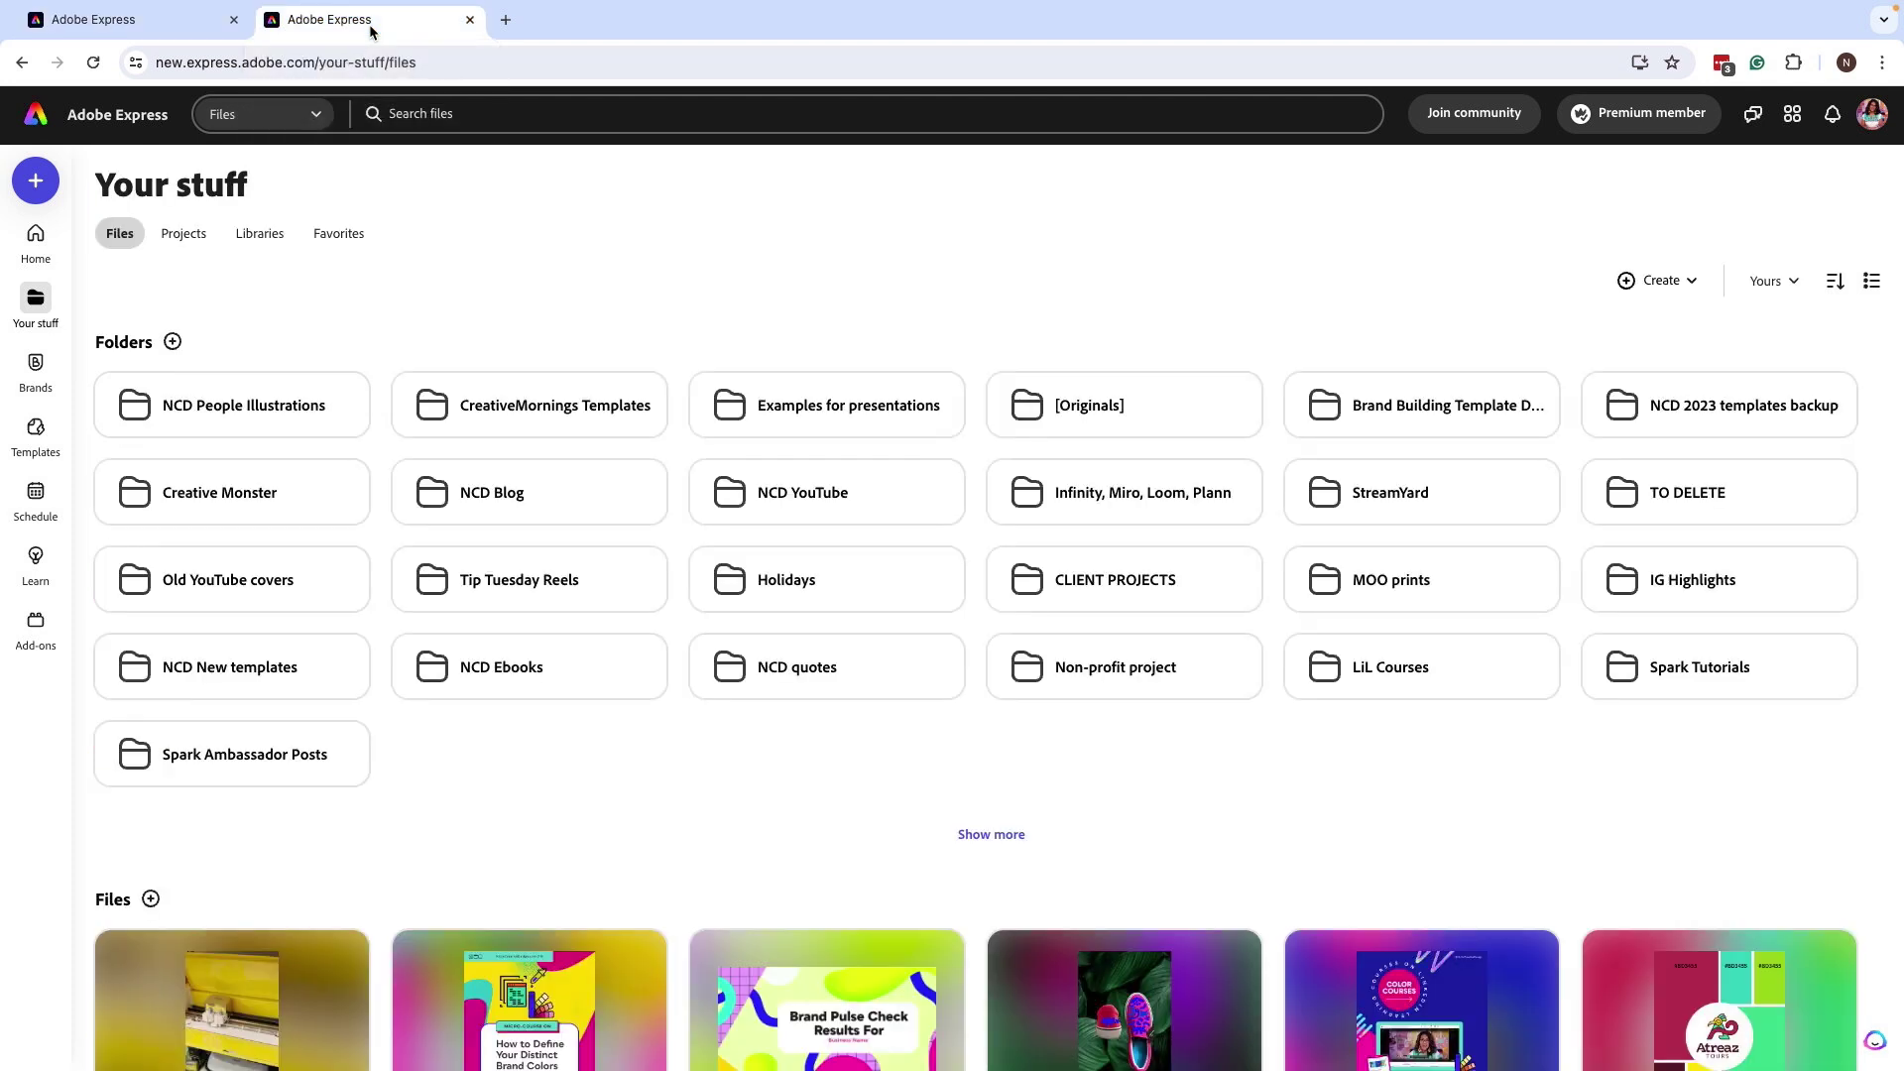
- Open your own NCD YouTube folder, then create a matching 'NCD YouTub' folder in NCD Team
left_click(870, 496)
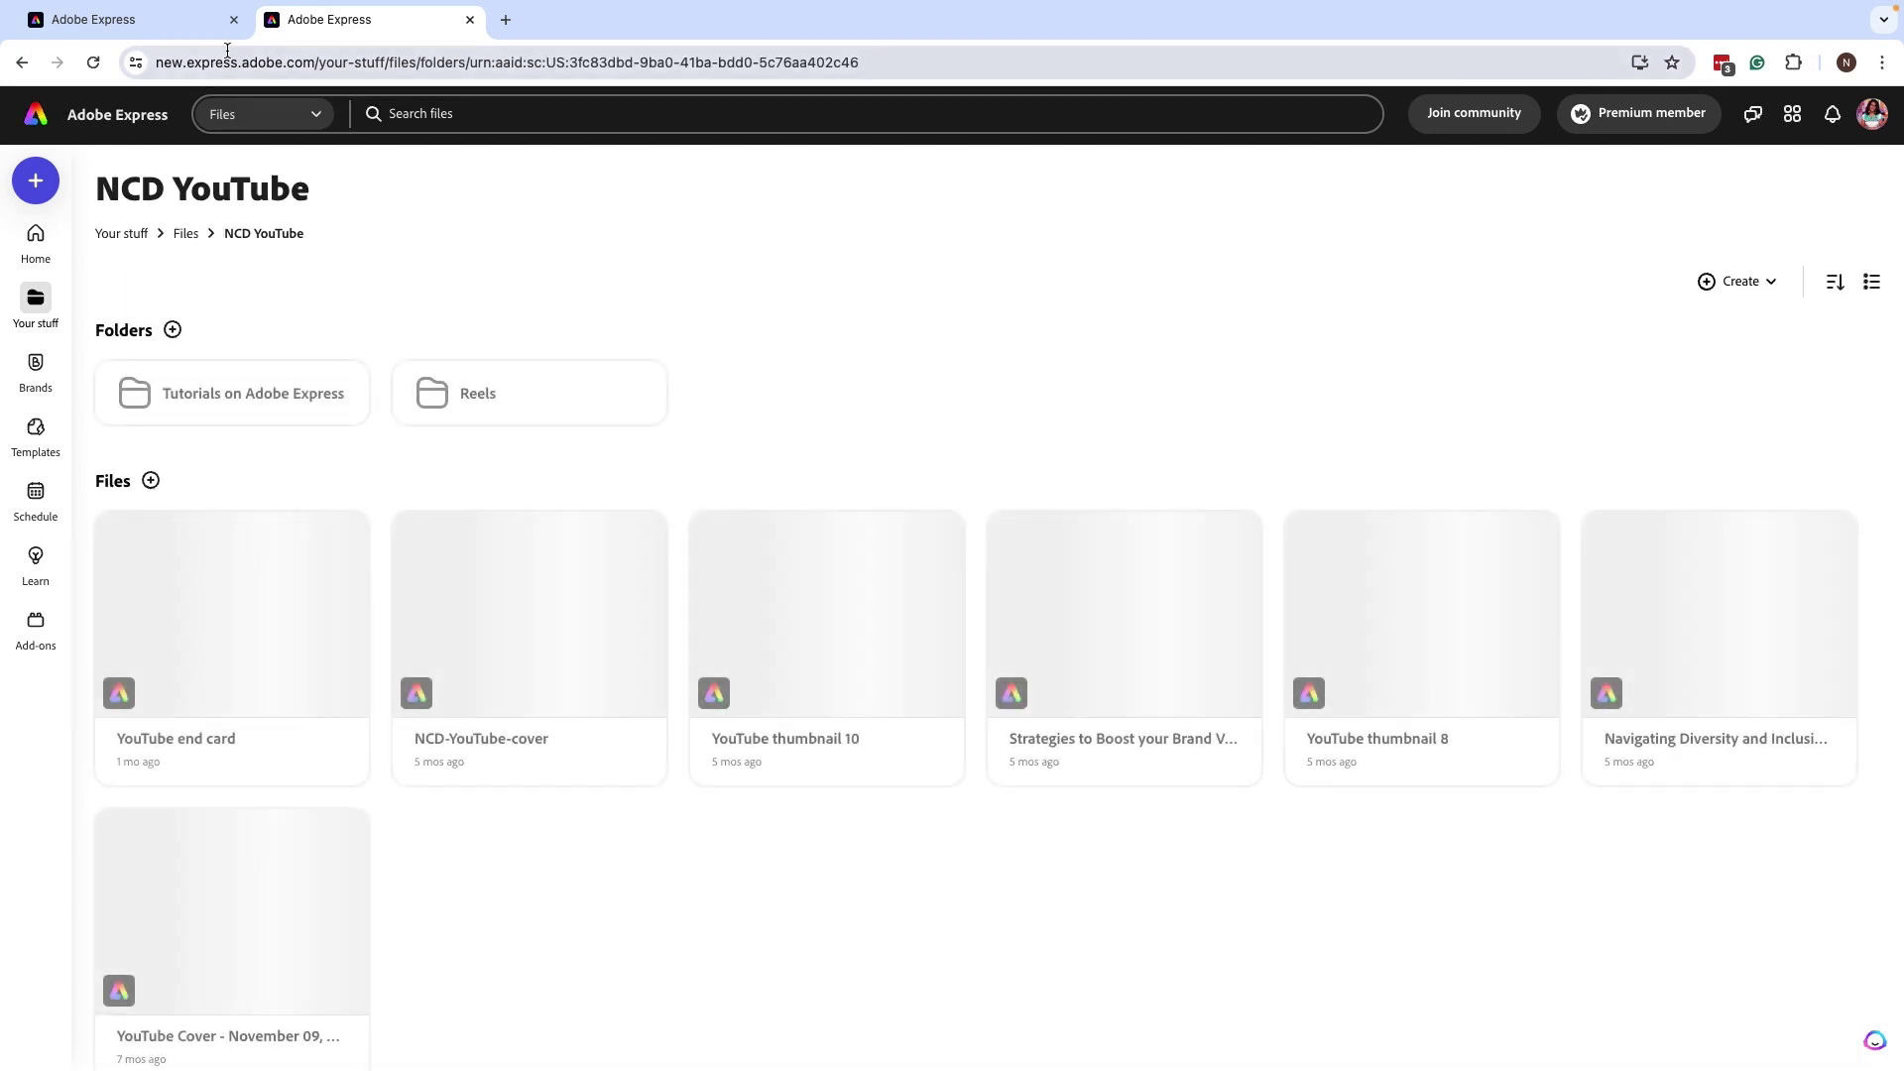
left_click(177, 28)
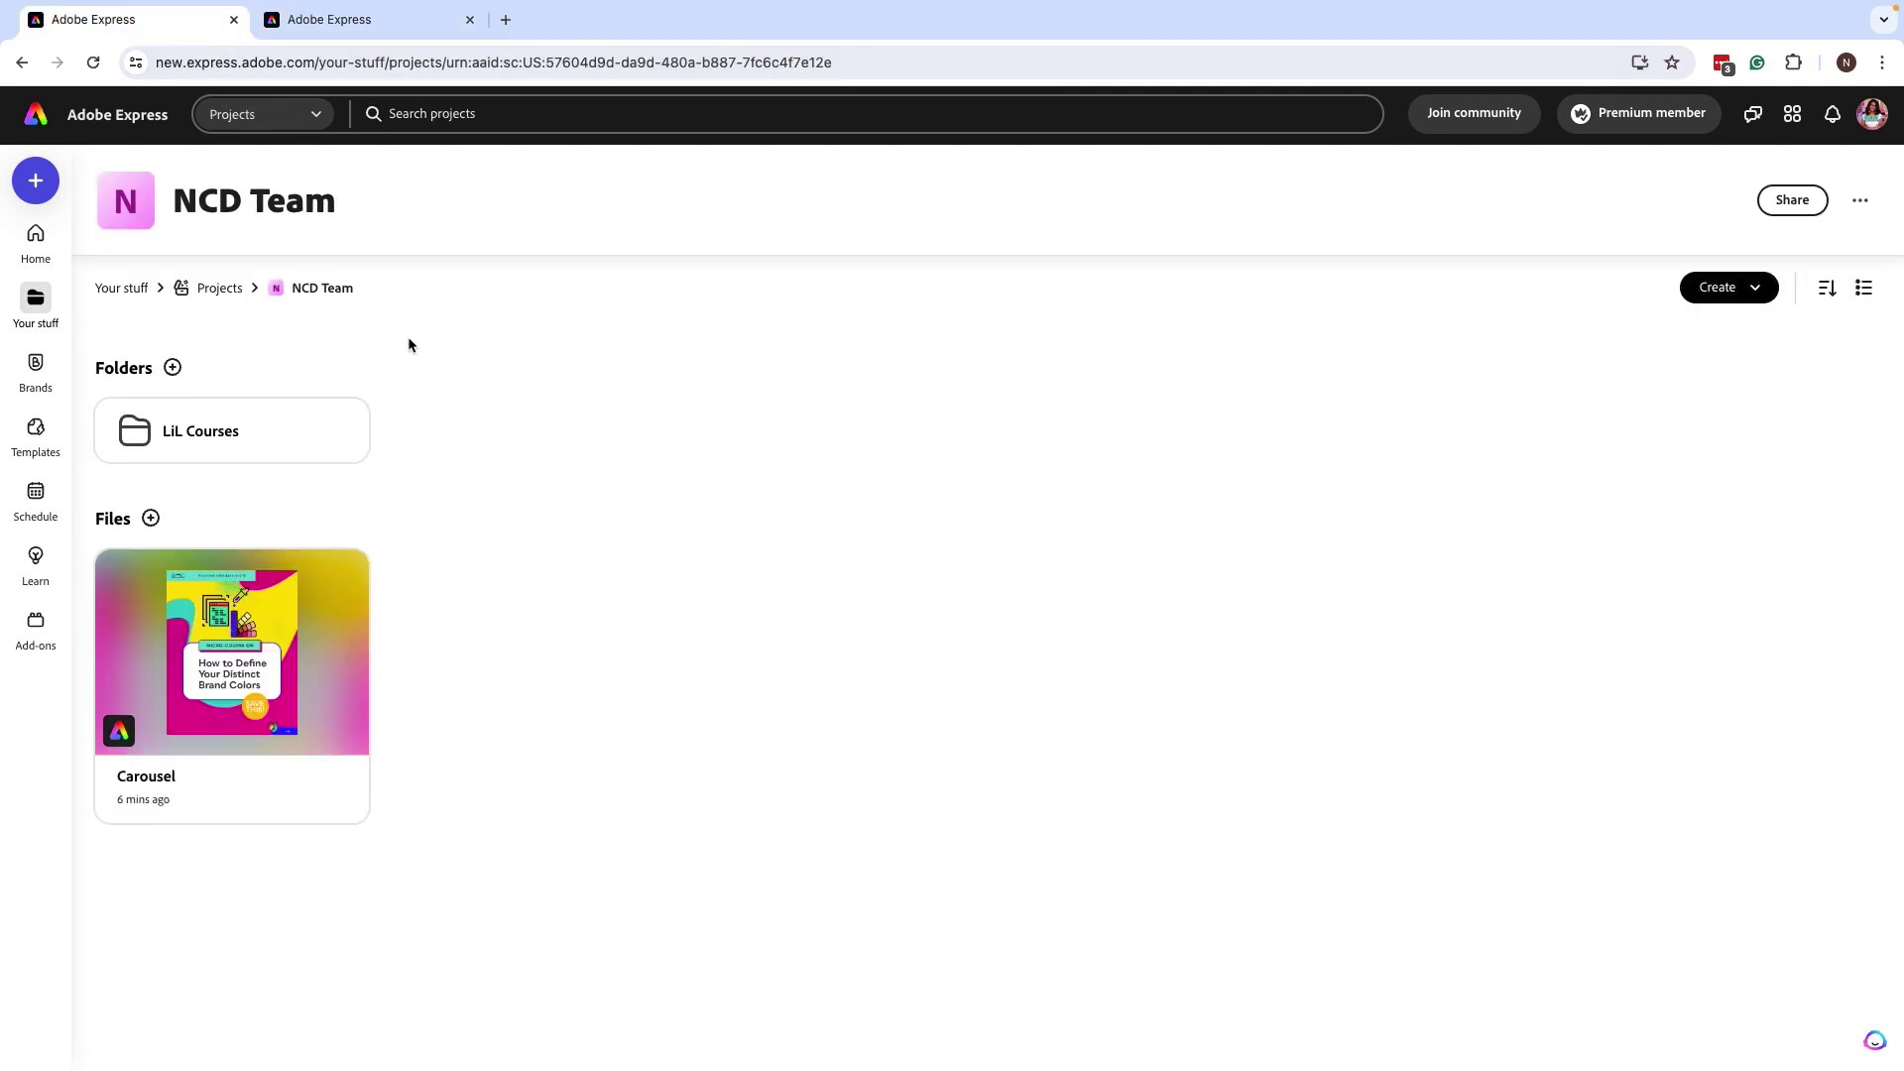
left_click(1753, 289)
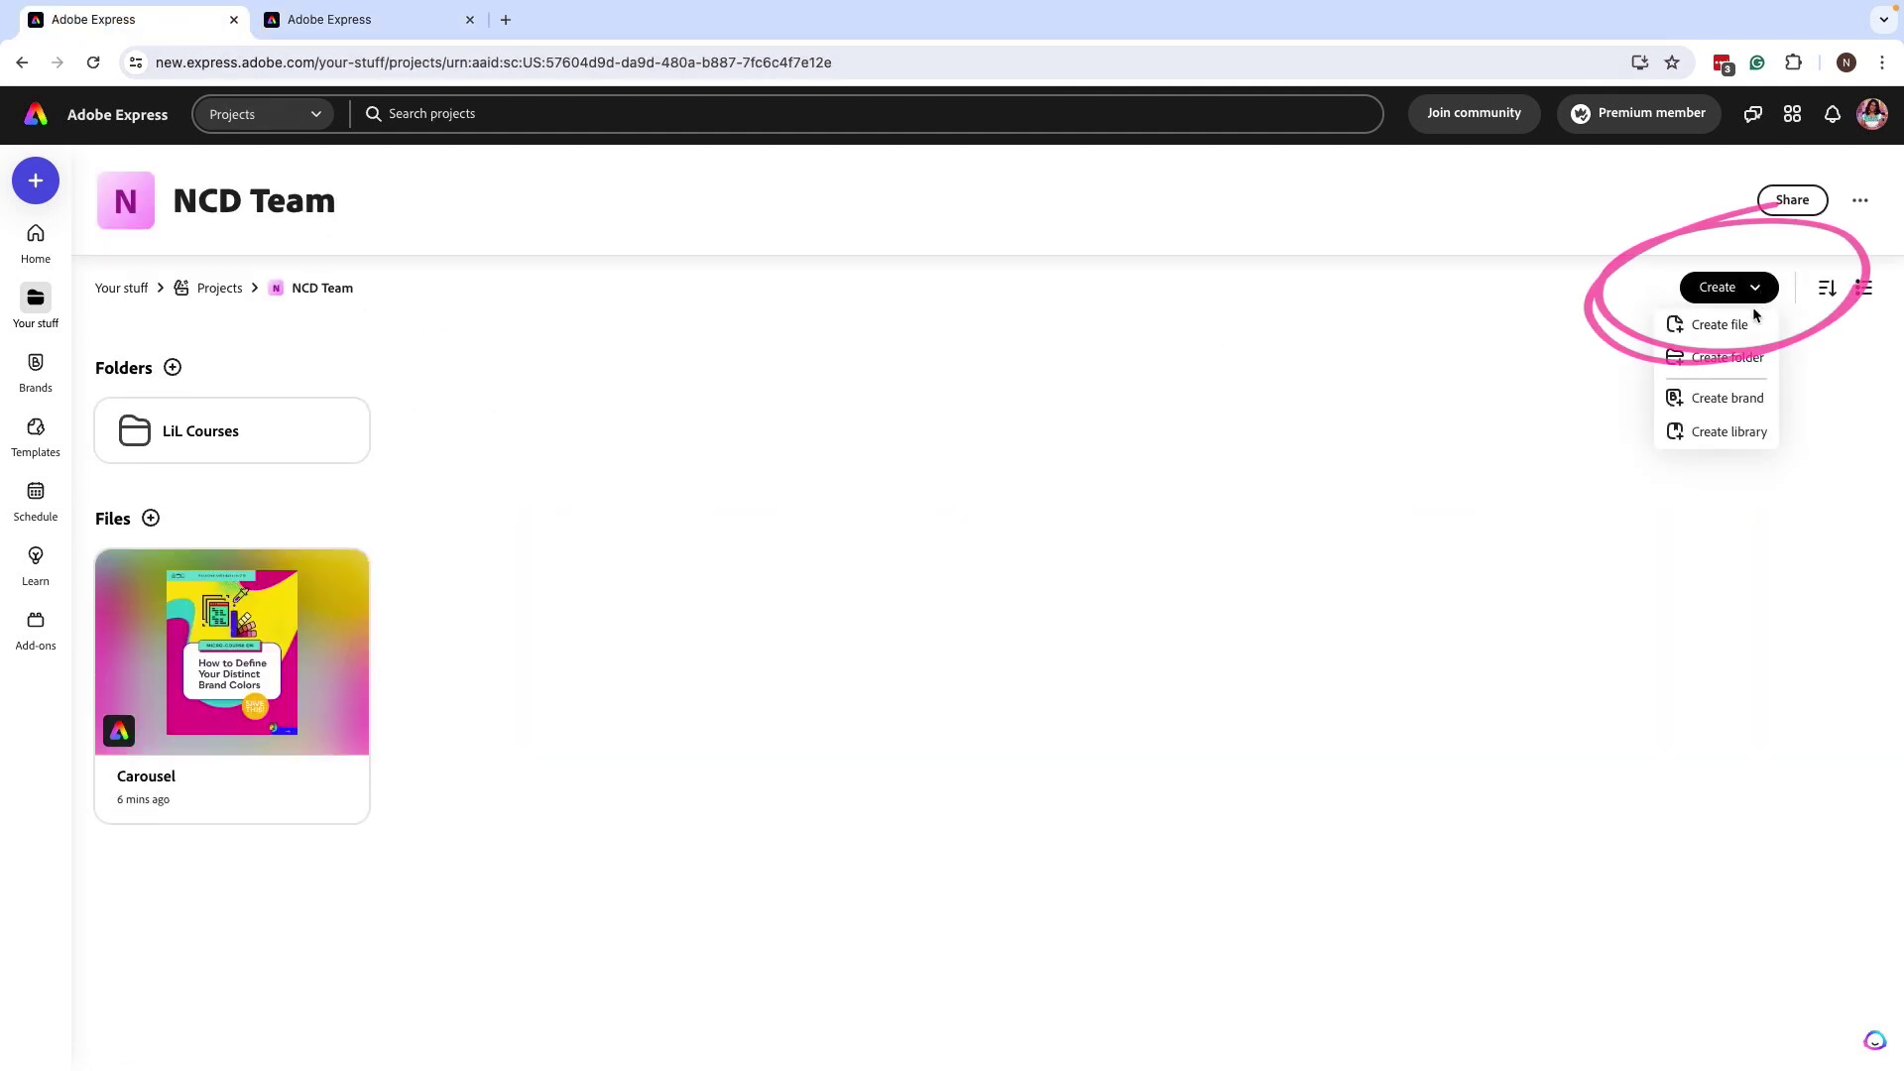
left_click(1751, 365)
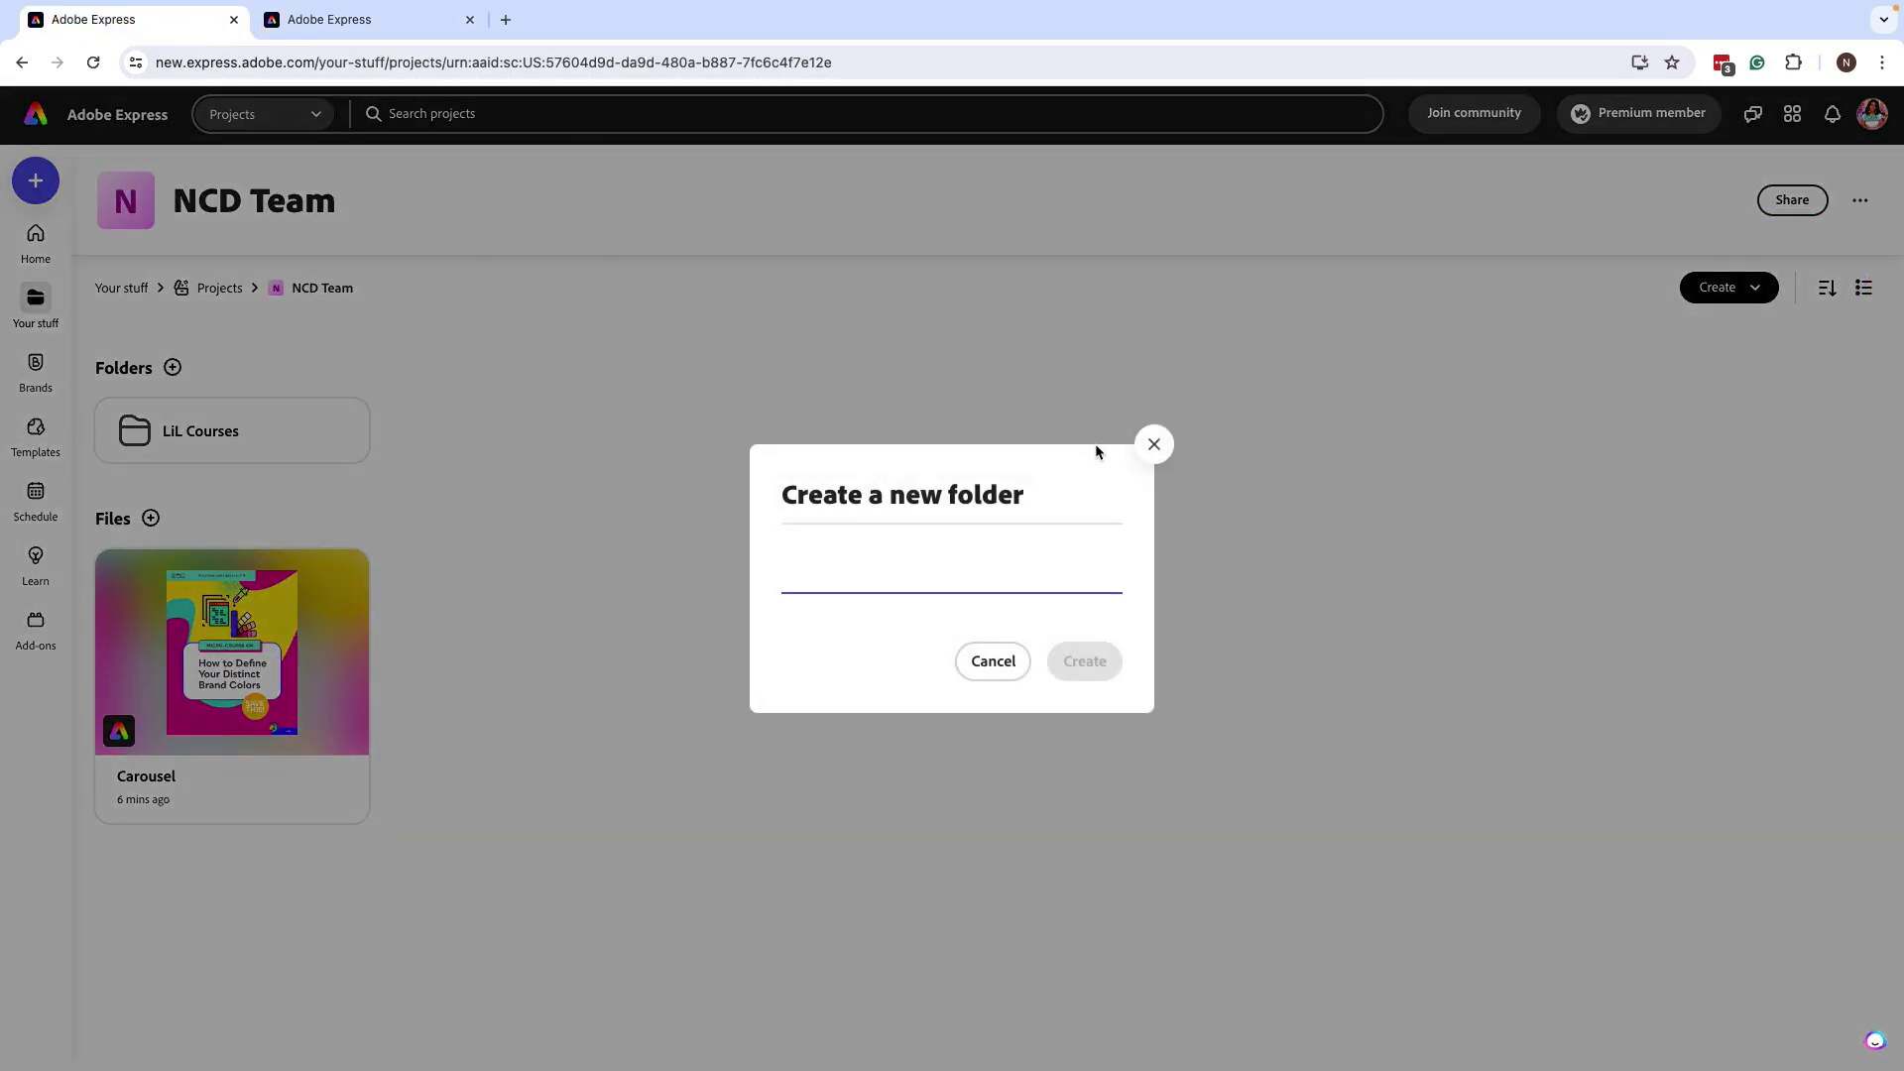
type("NCD Yo")
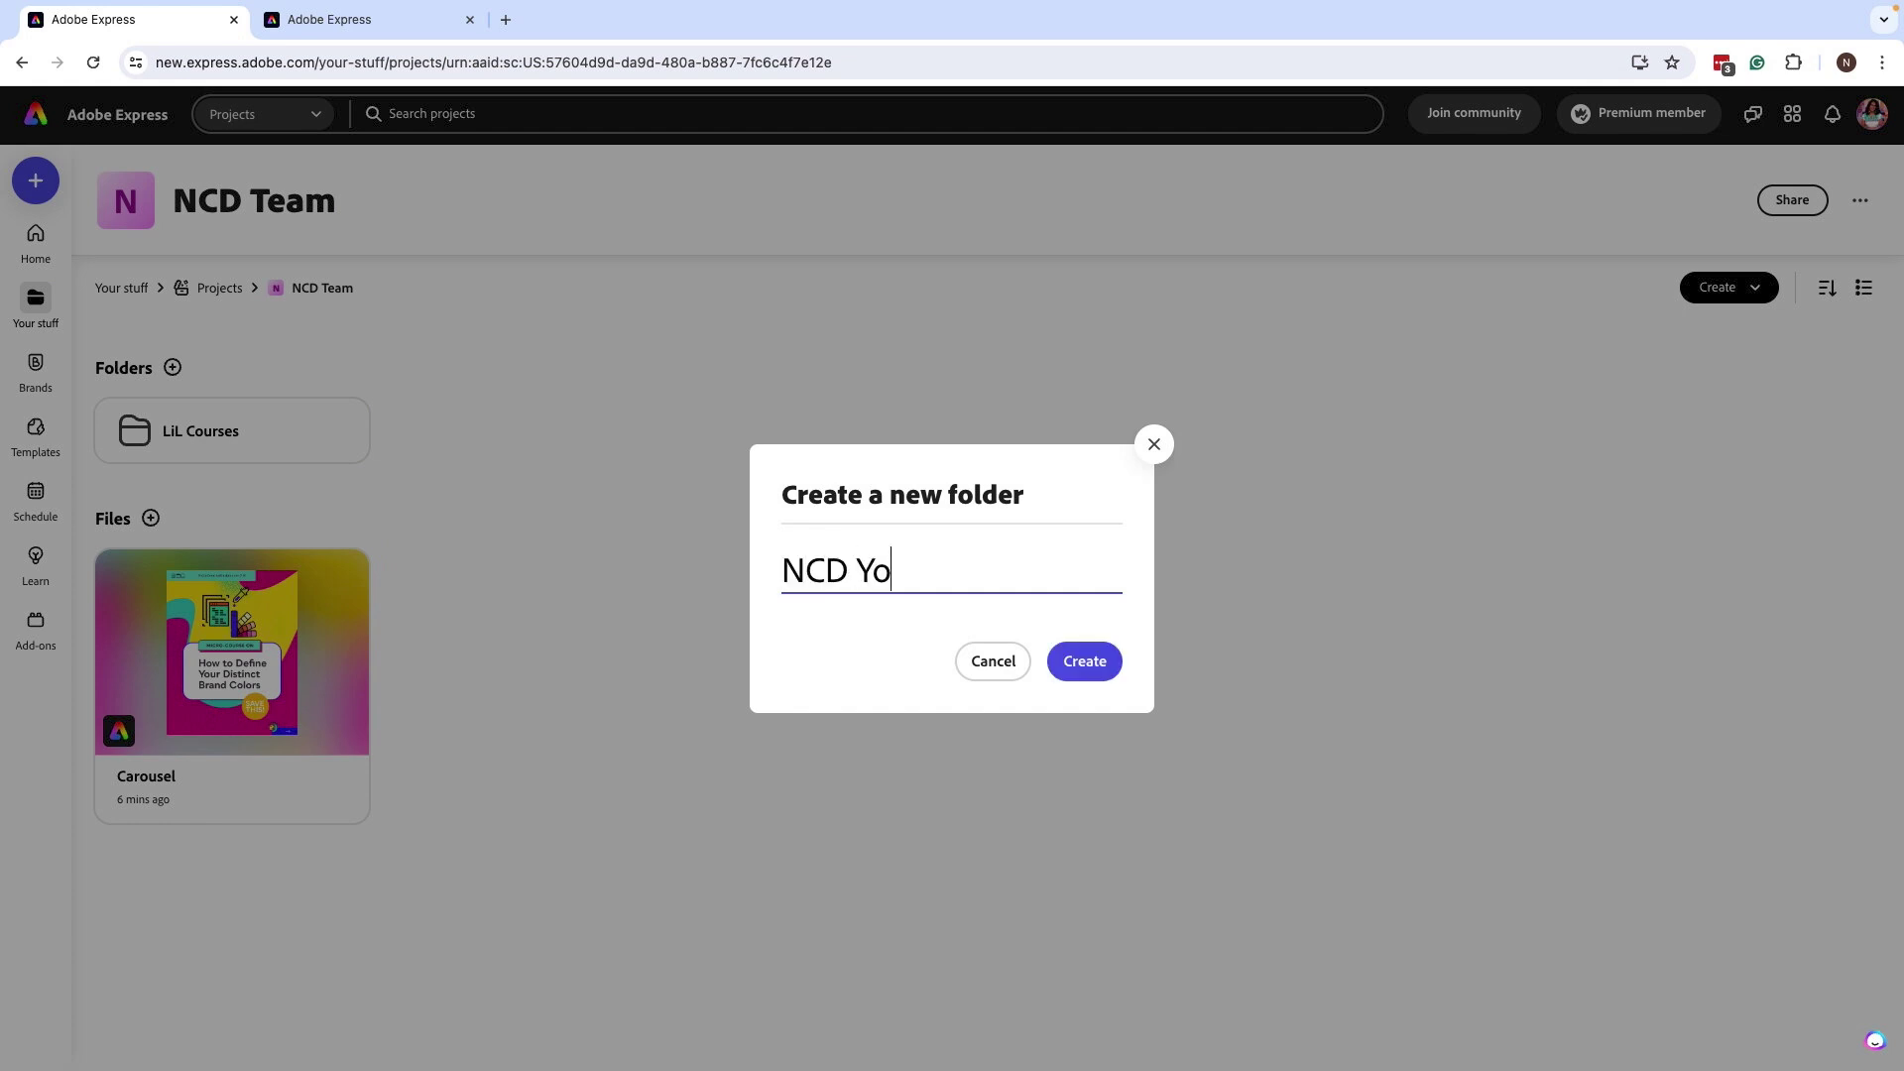
type("uTube")
left_click(1084, 660)
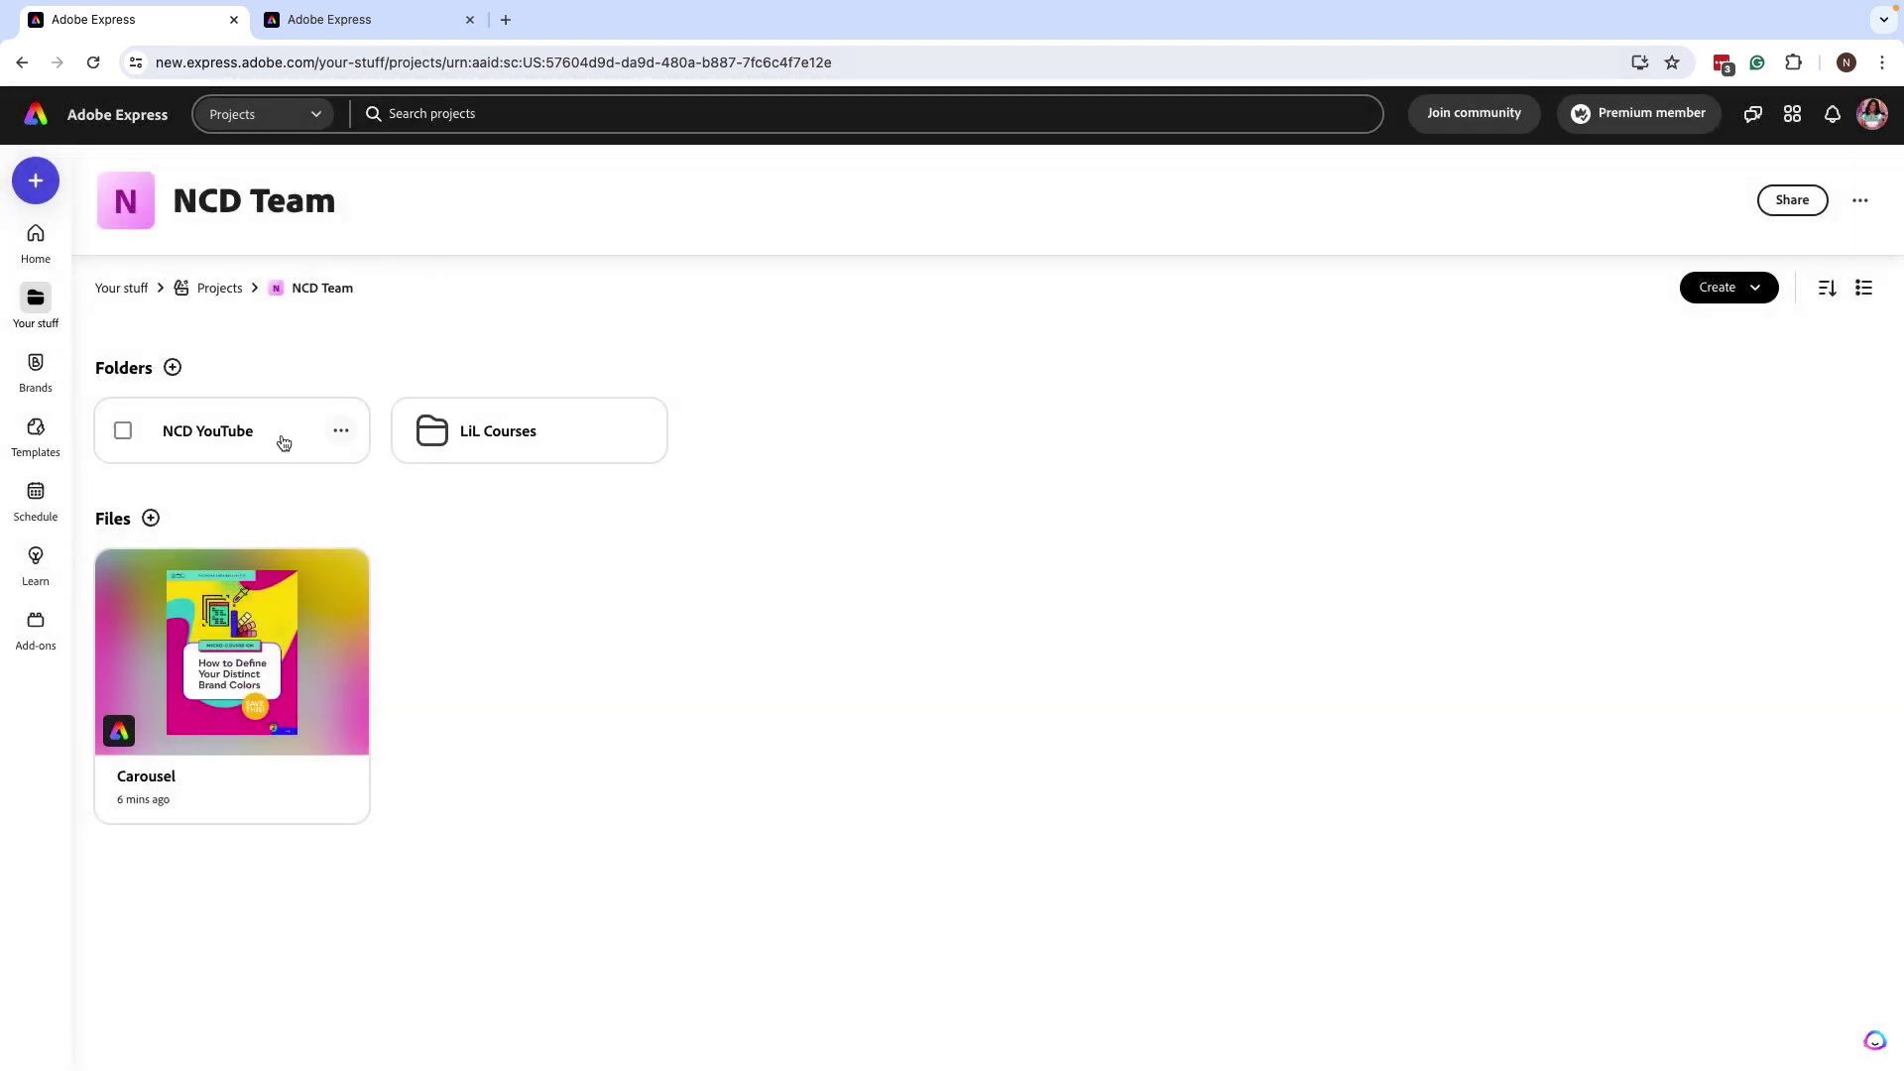
- Start a blank 1080×1080 square file from the NCD YouTube folder with Your stuff shown alongside
left_click(269, 442)
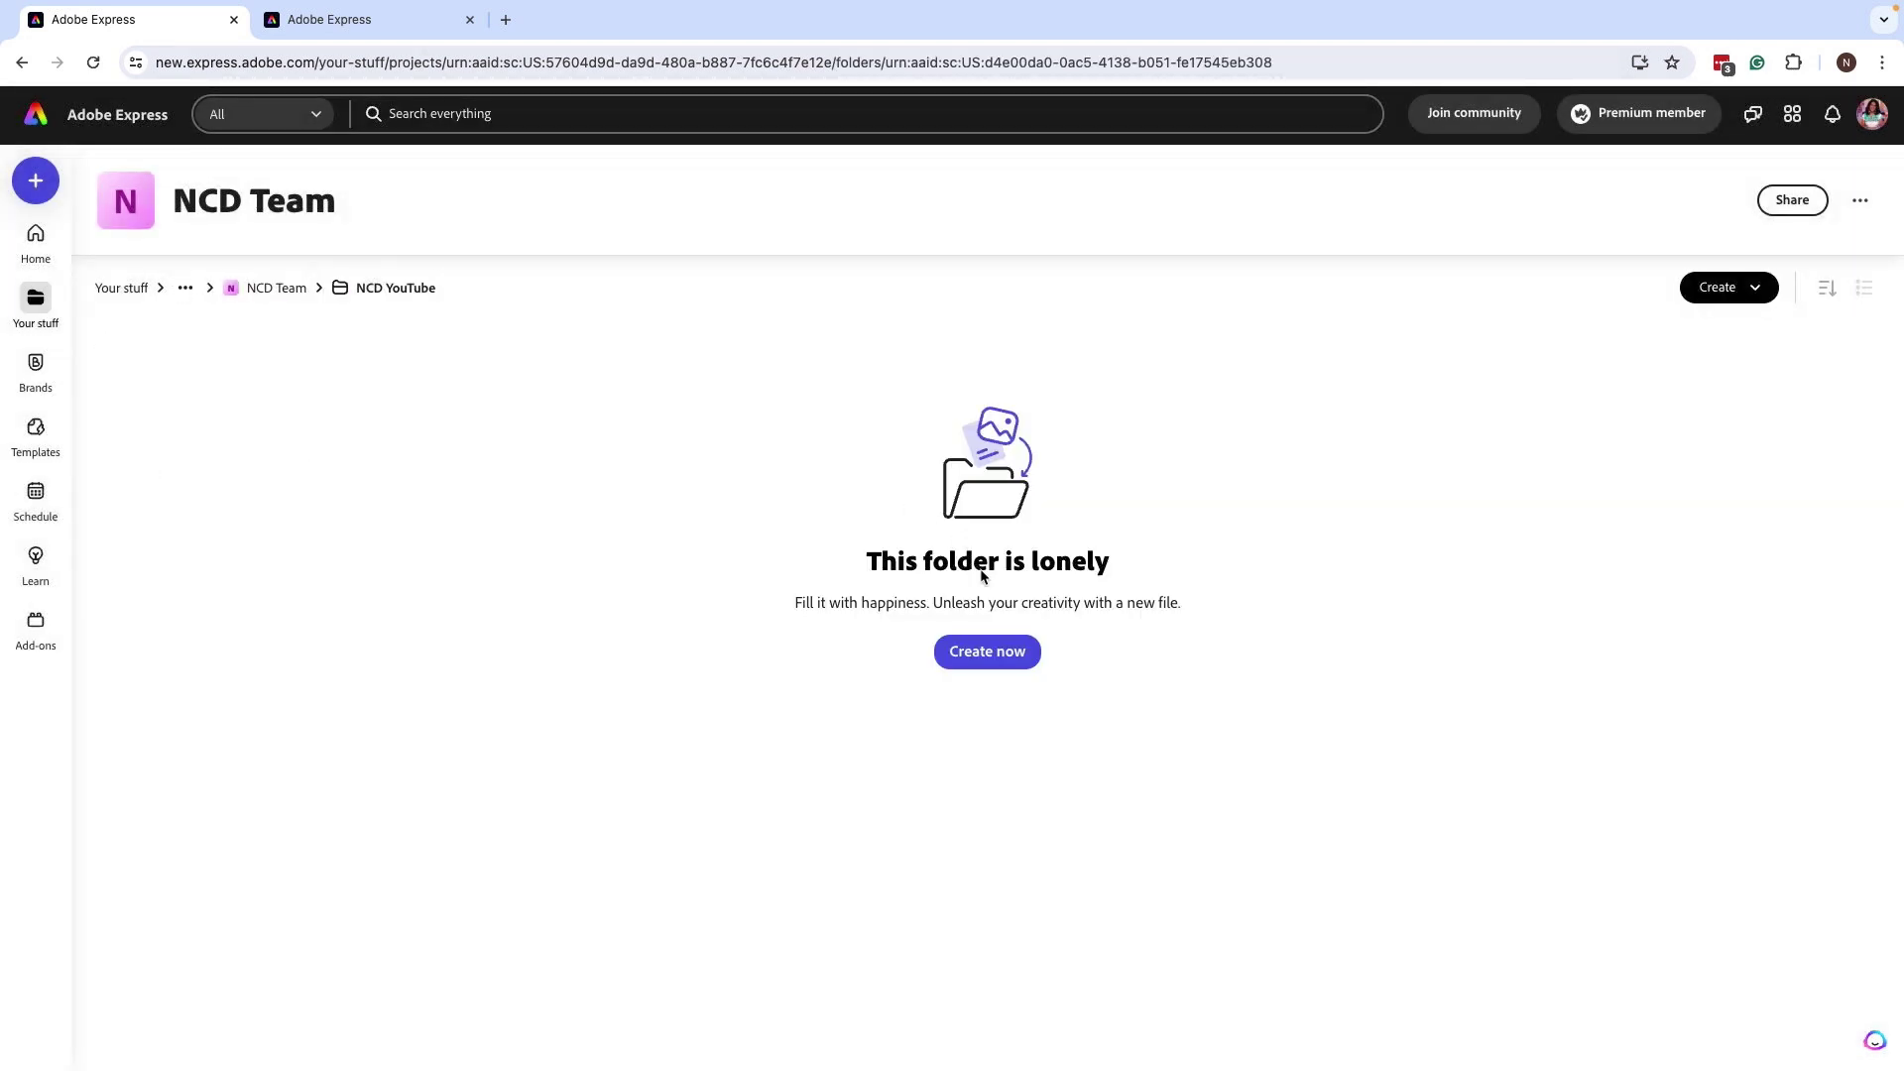
left_click(1745, 287)
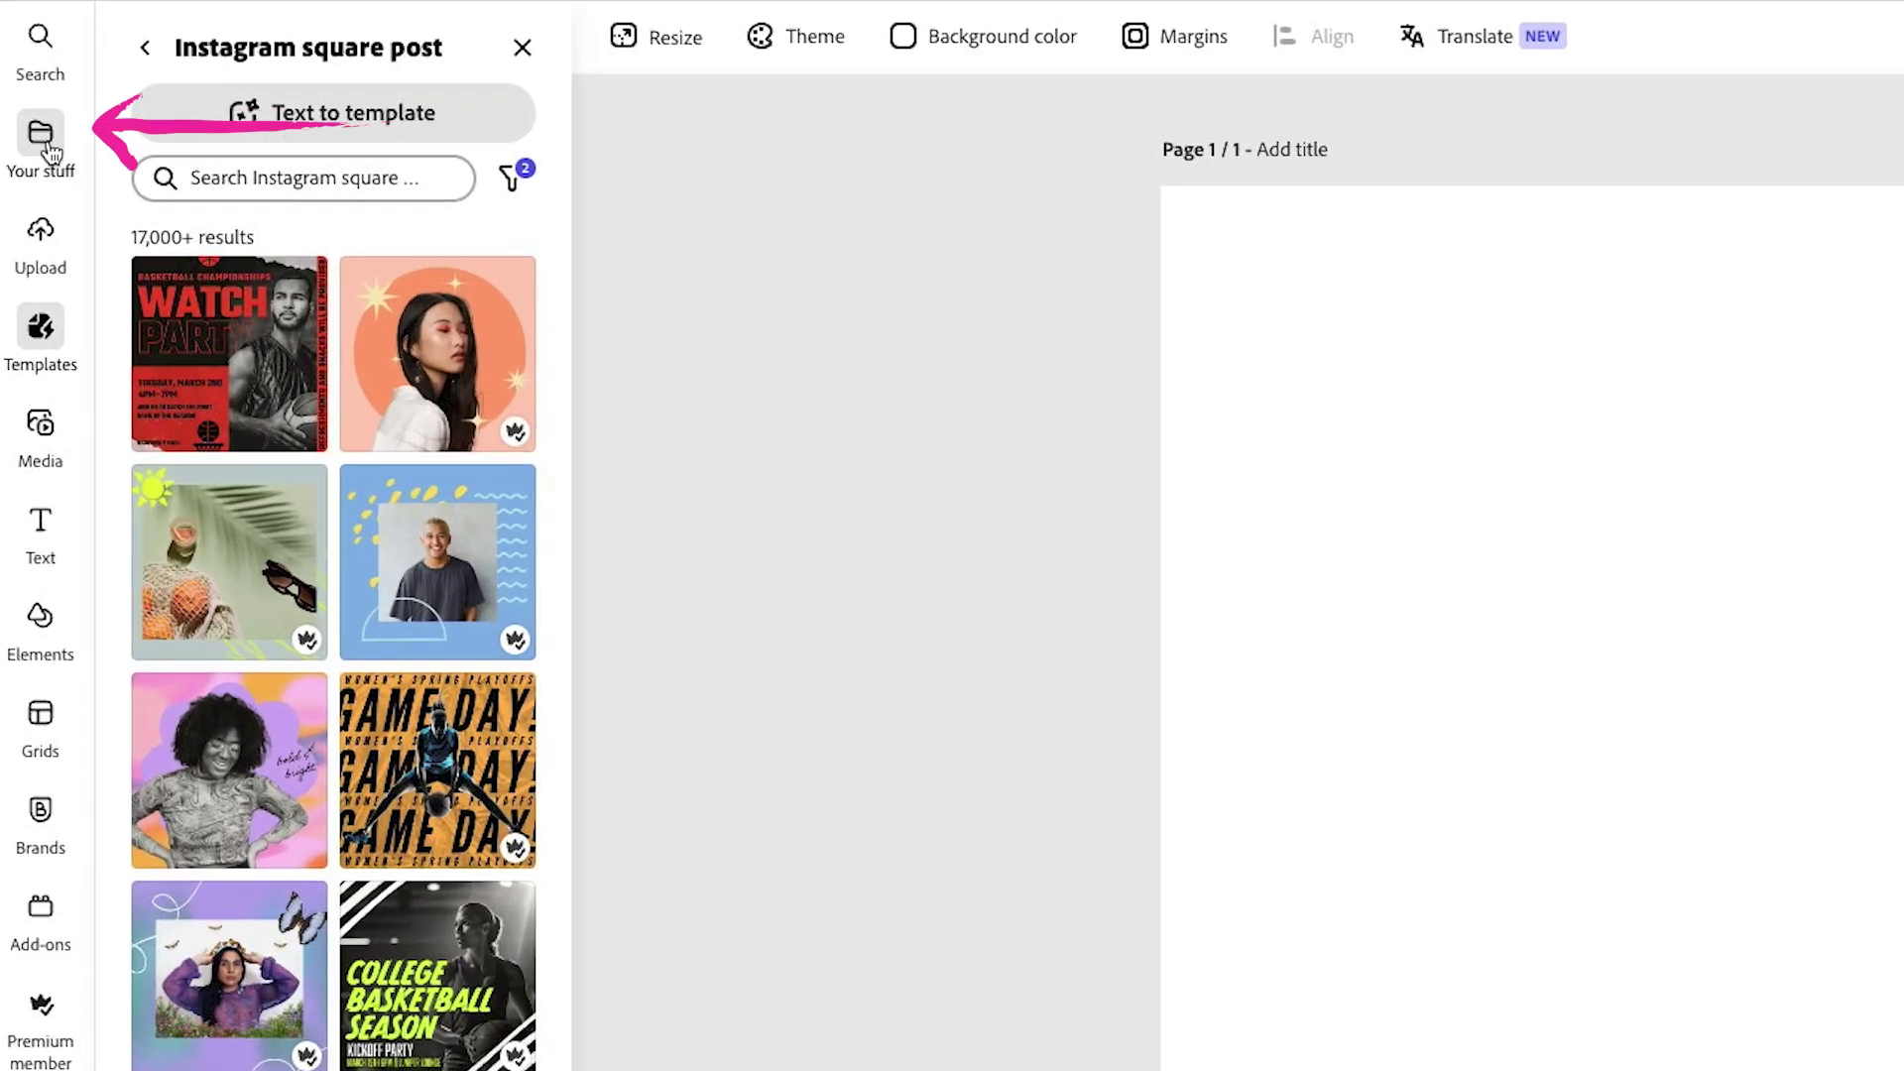
left_click(40, 242)
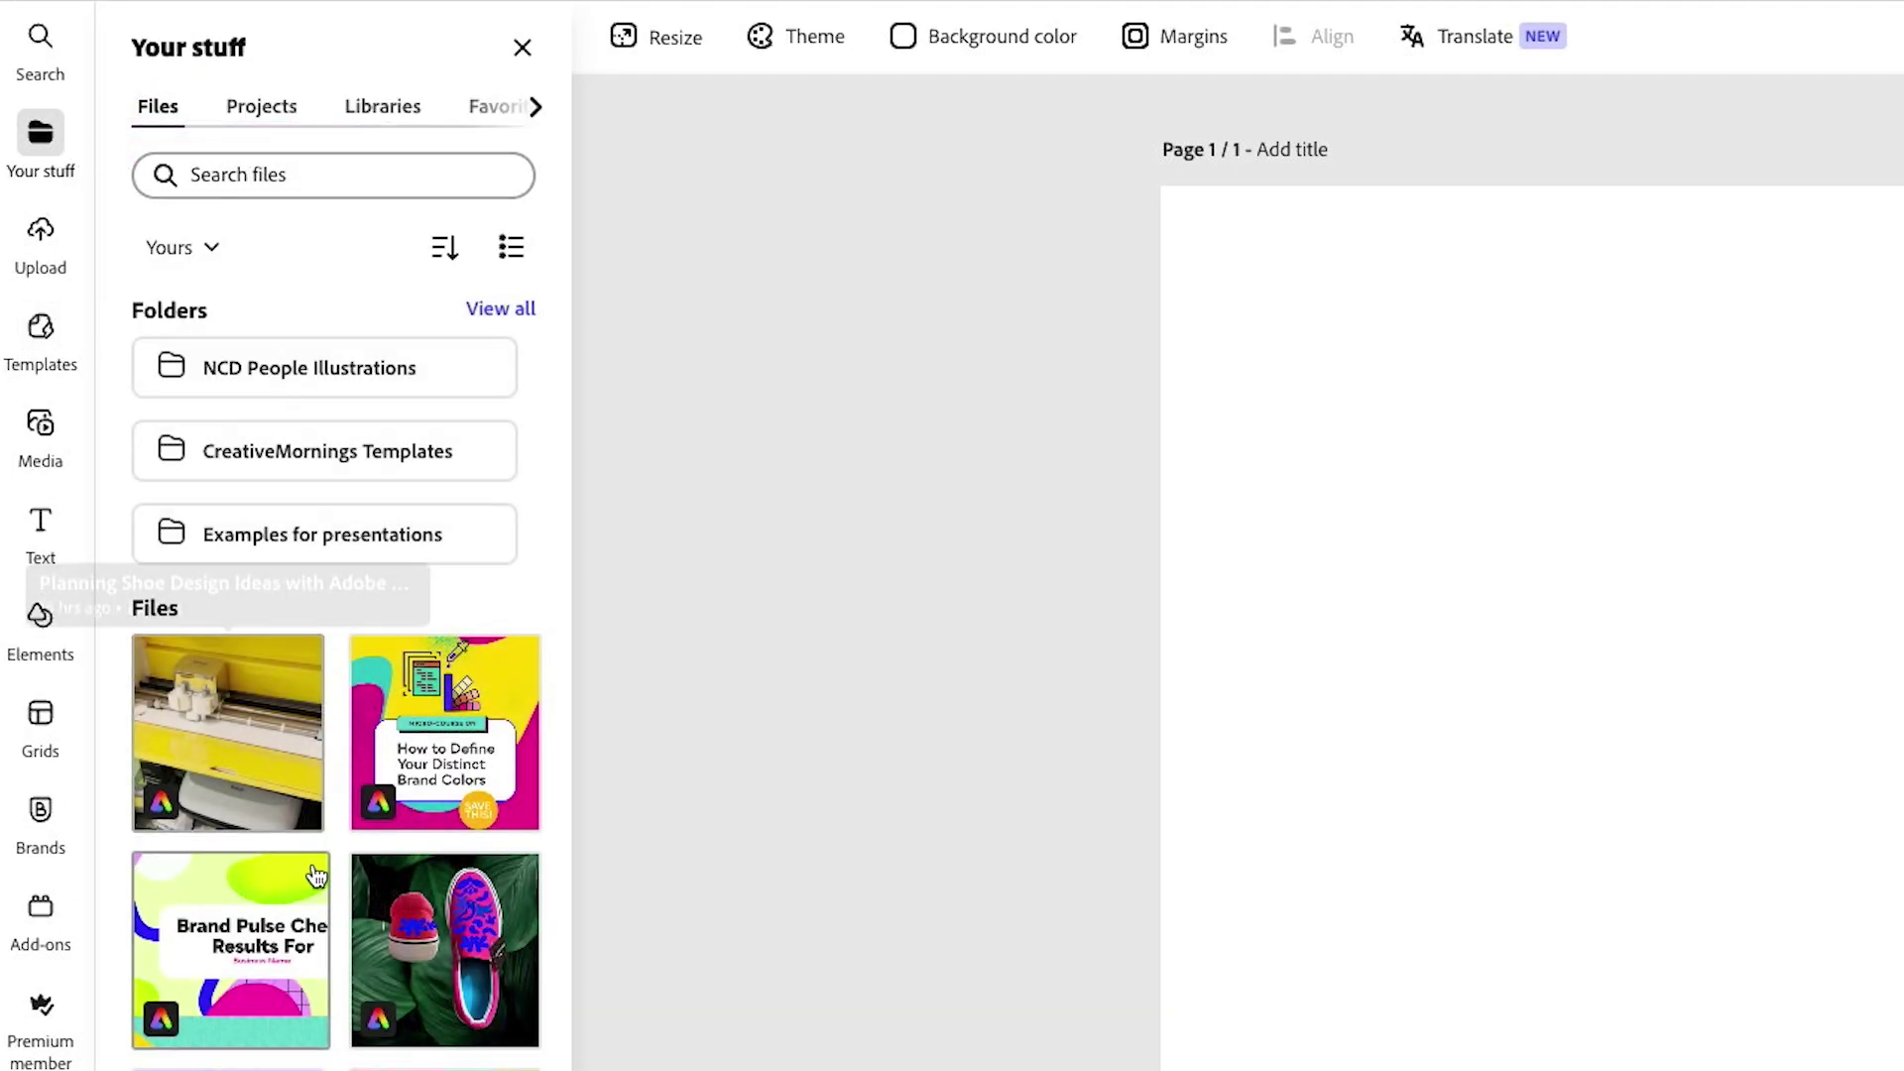
- Open the 'Hack accessing brand colors without brand kit' design from the NCD YouTube folder in the other tab
scroll(330, 861, "down", 1)
scroll(332, 853, "down", 3)
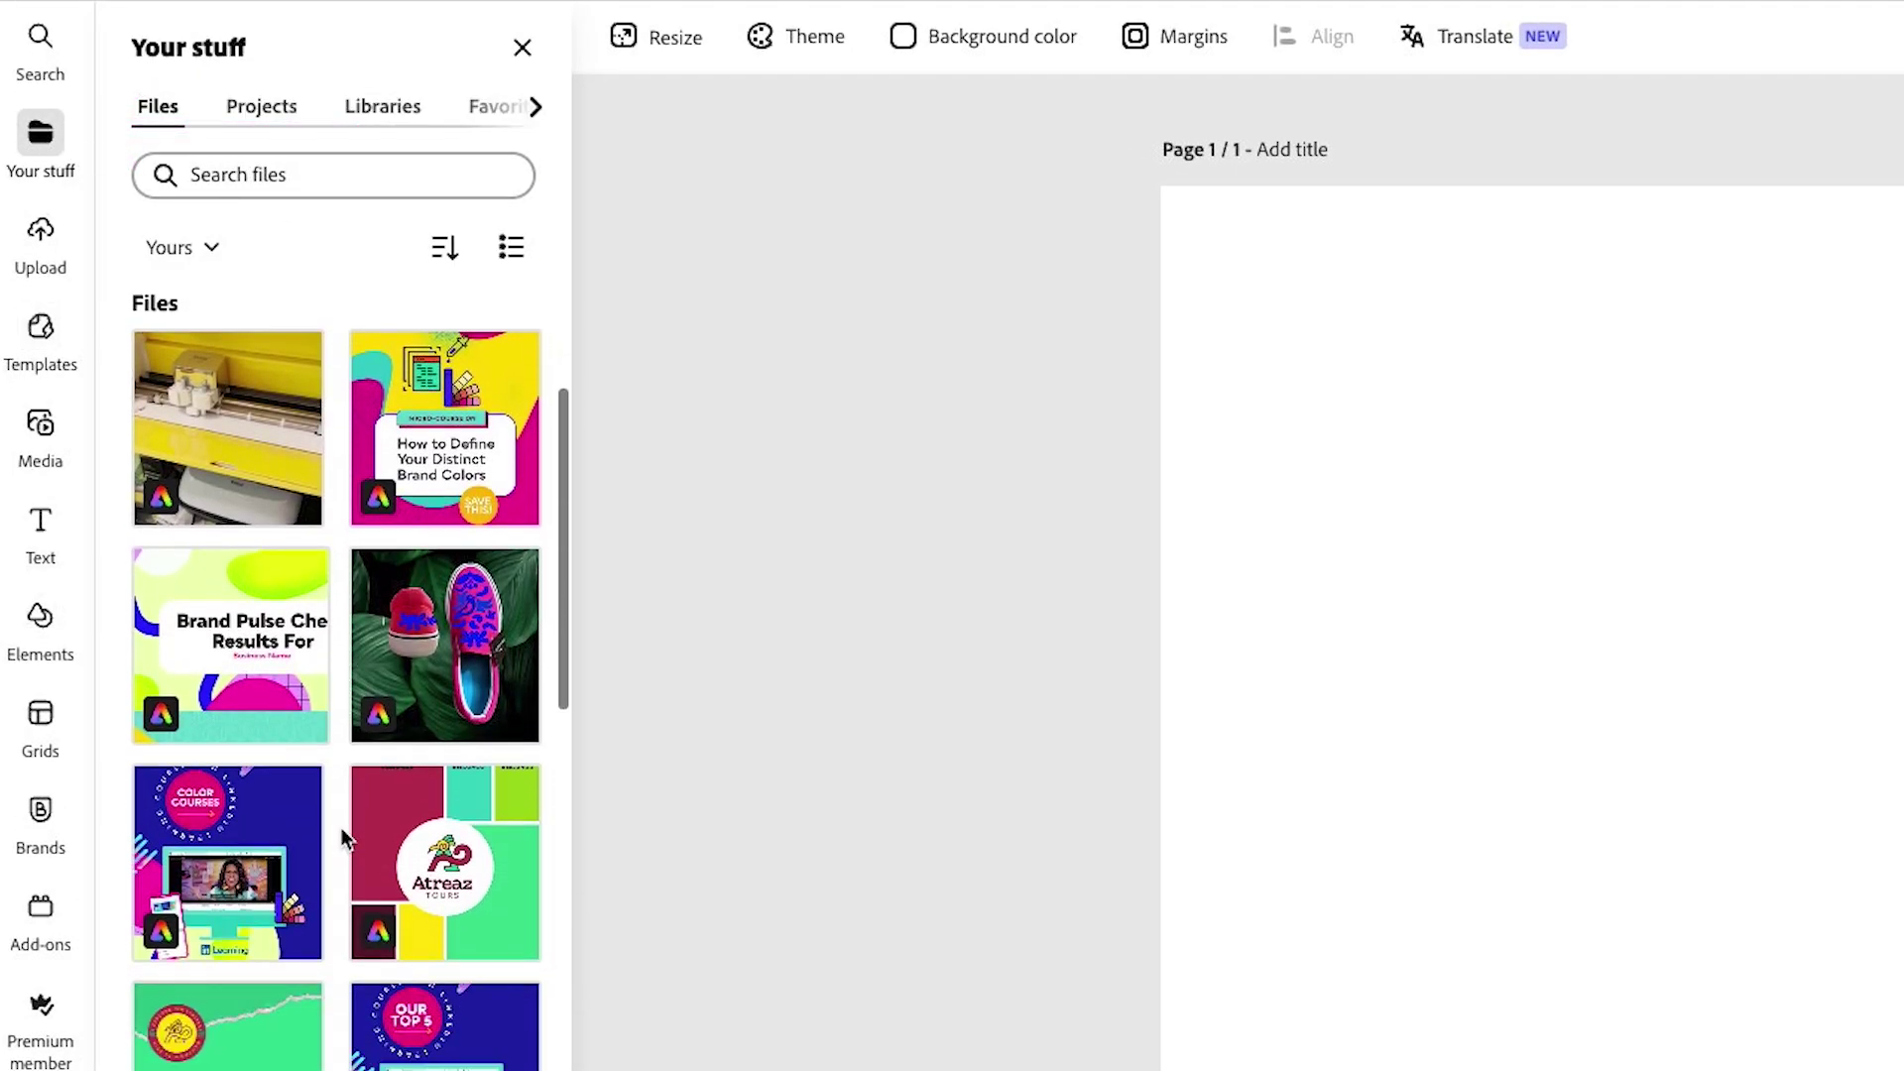
scroll(341, 827, "down", 2)
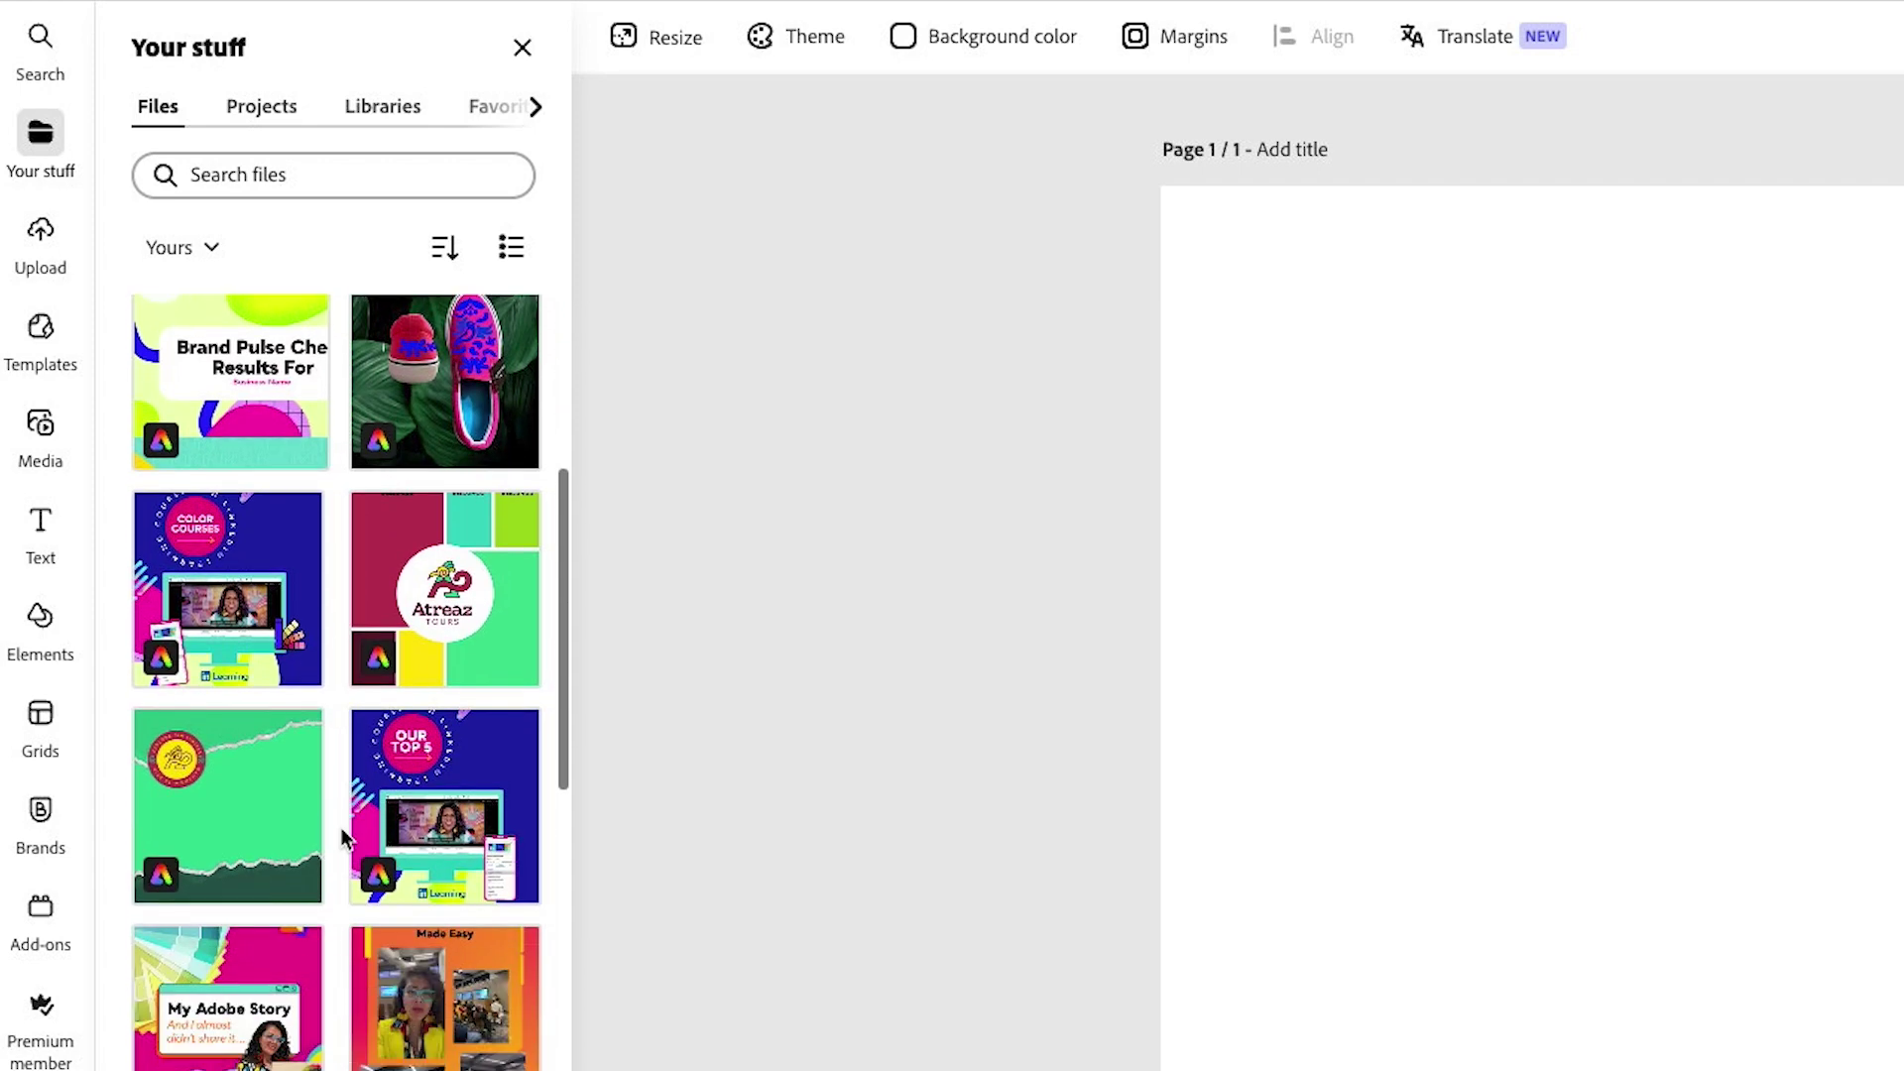
scroll(341, 827, "up", 2)
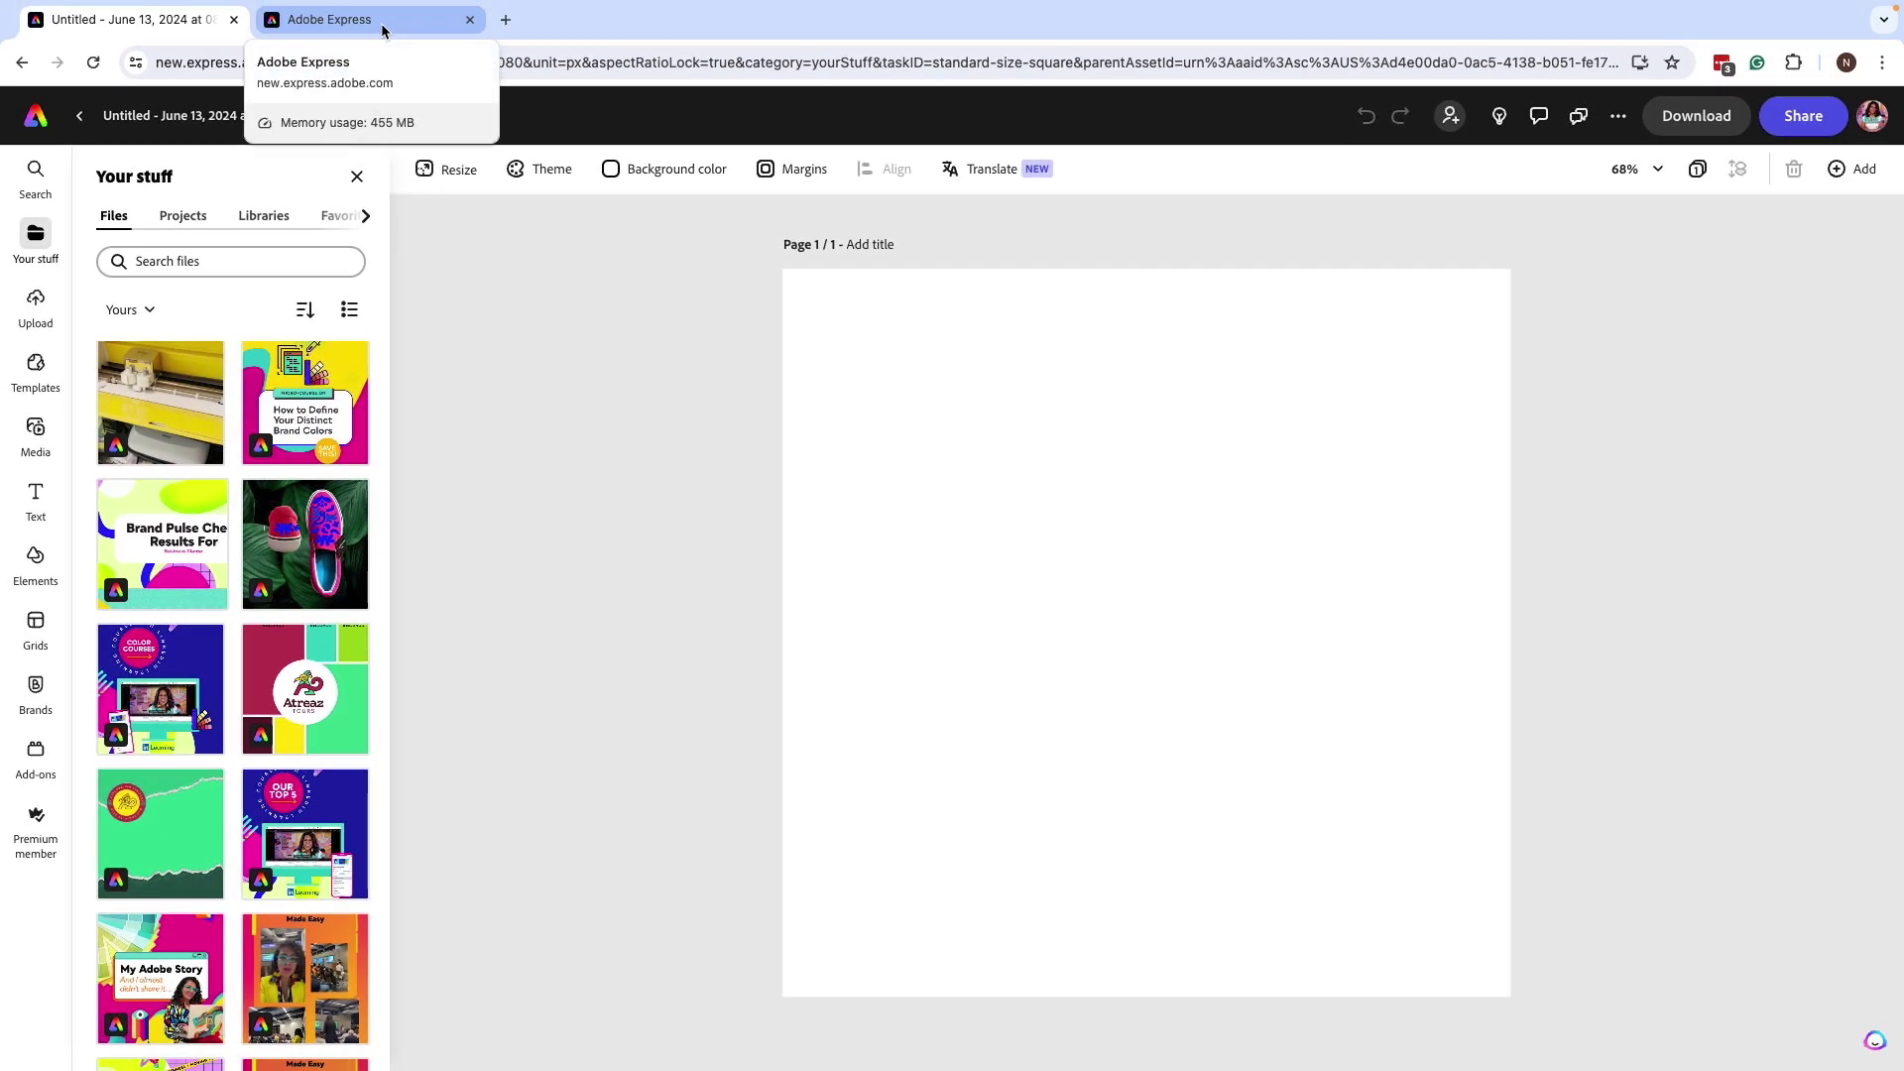
left_click(383, 26)
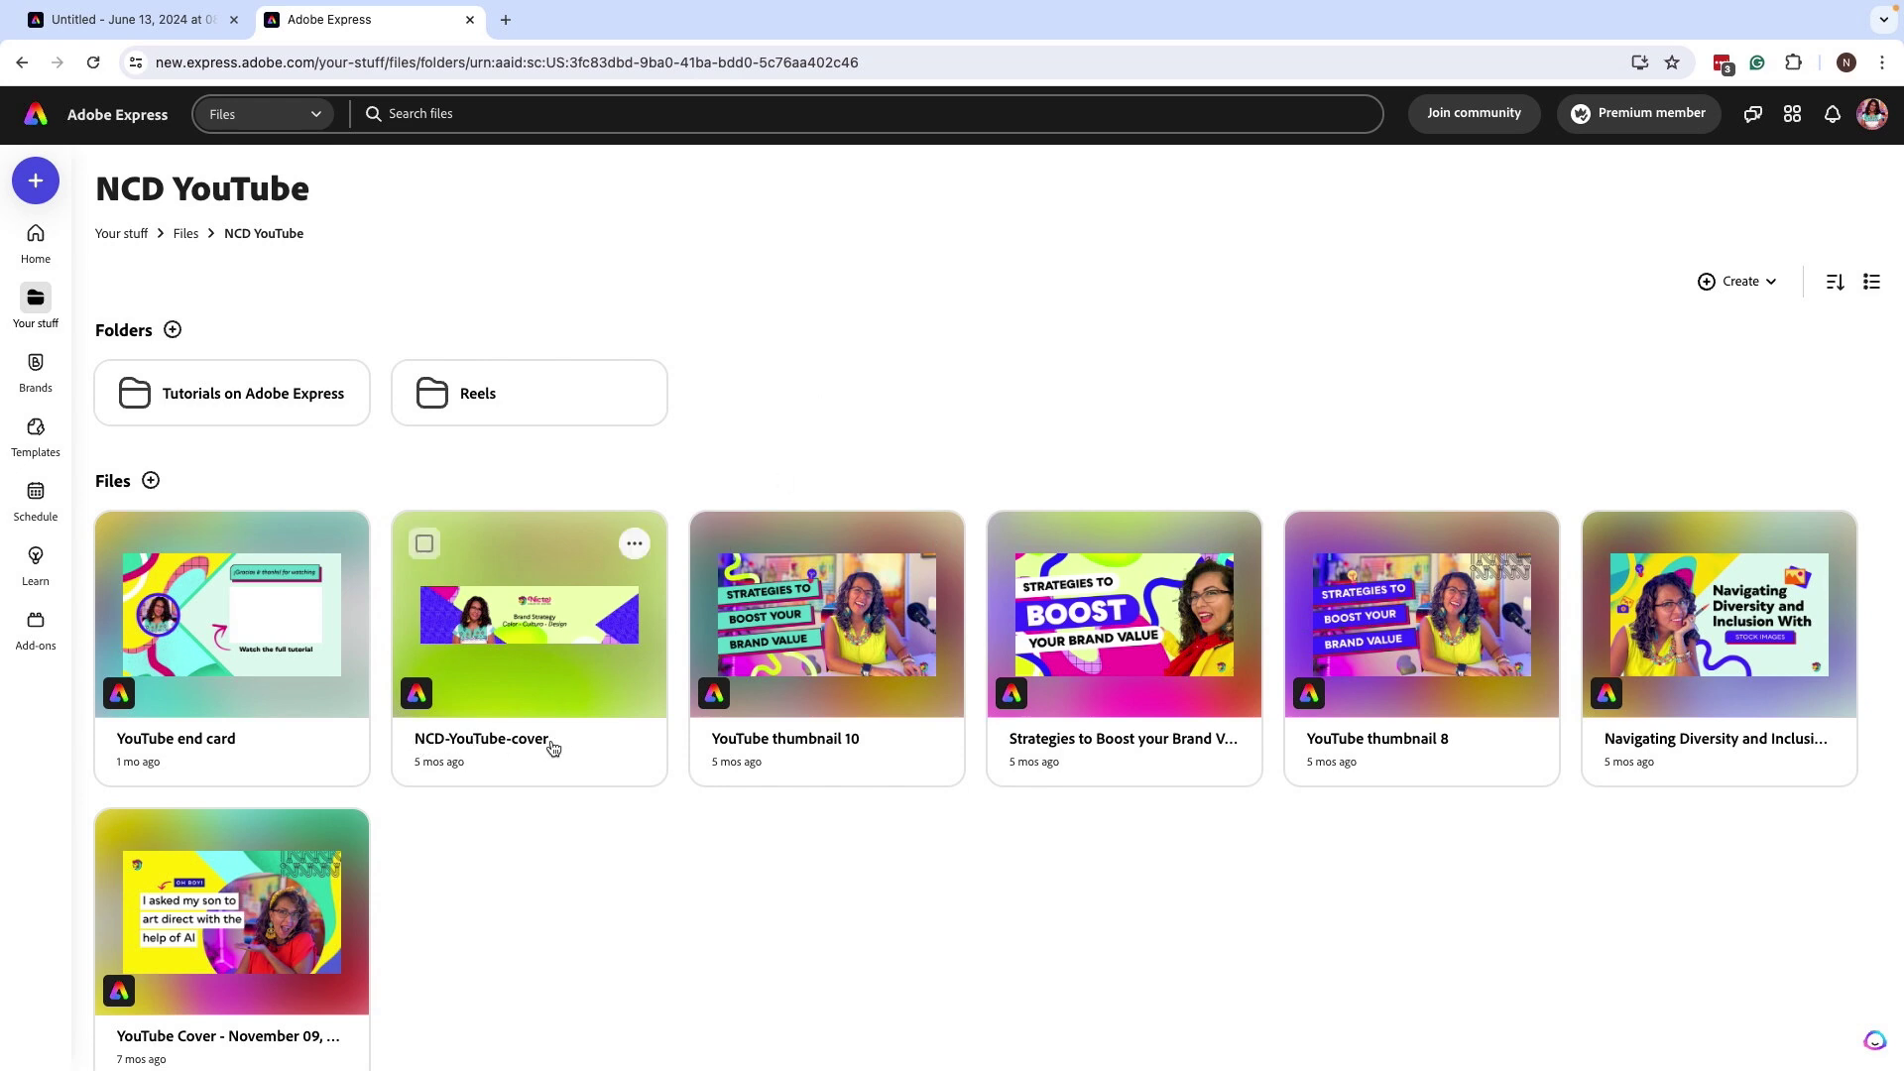
left_click(753, 758)
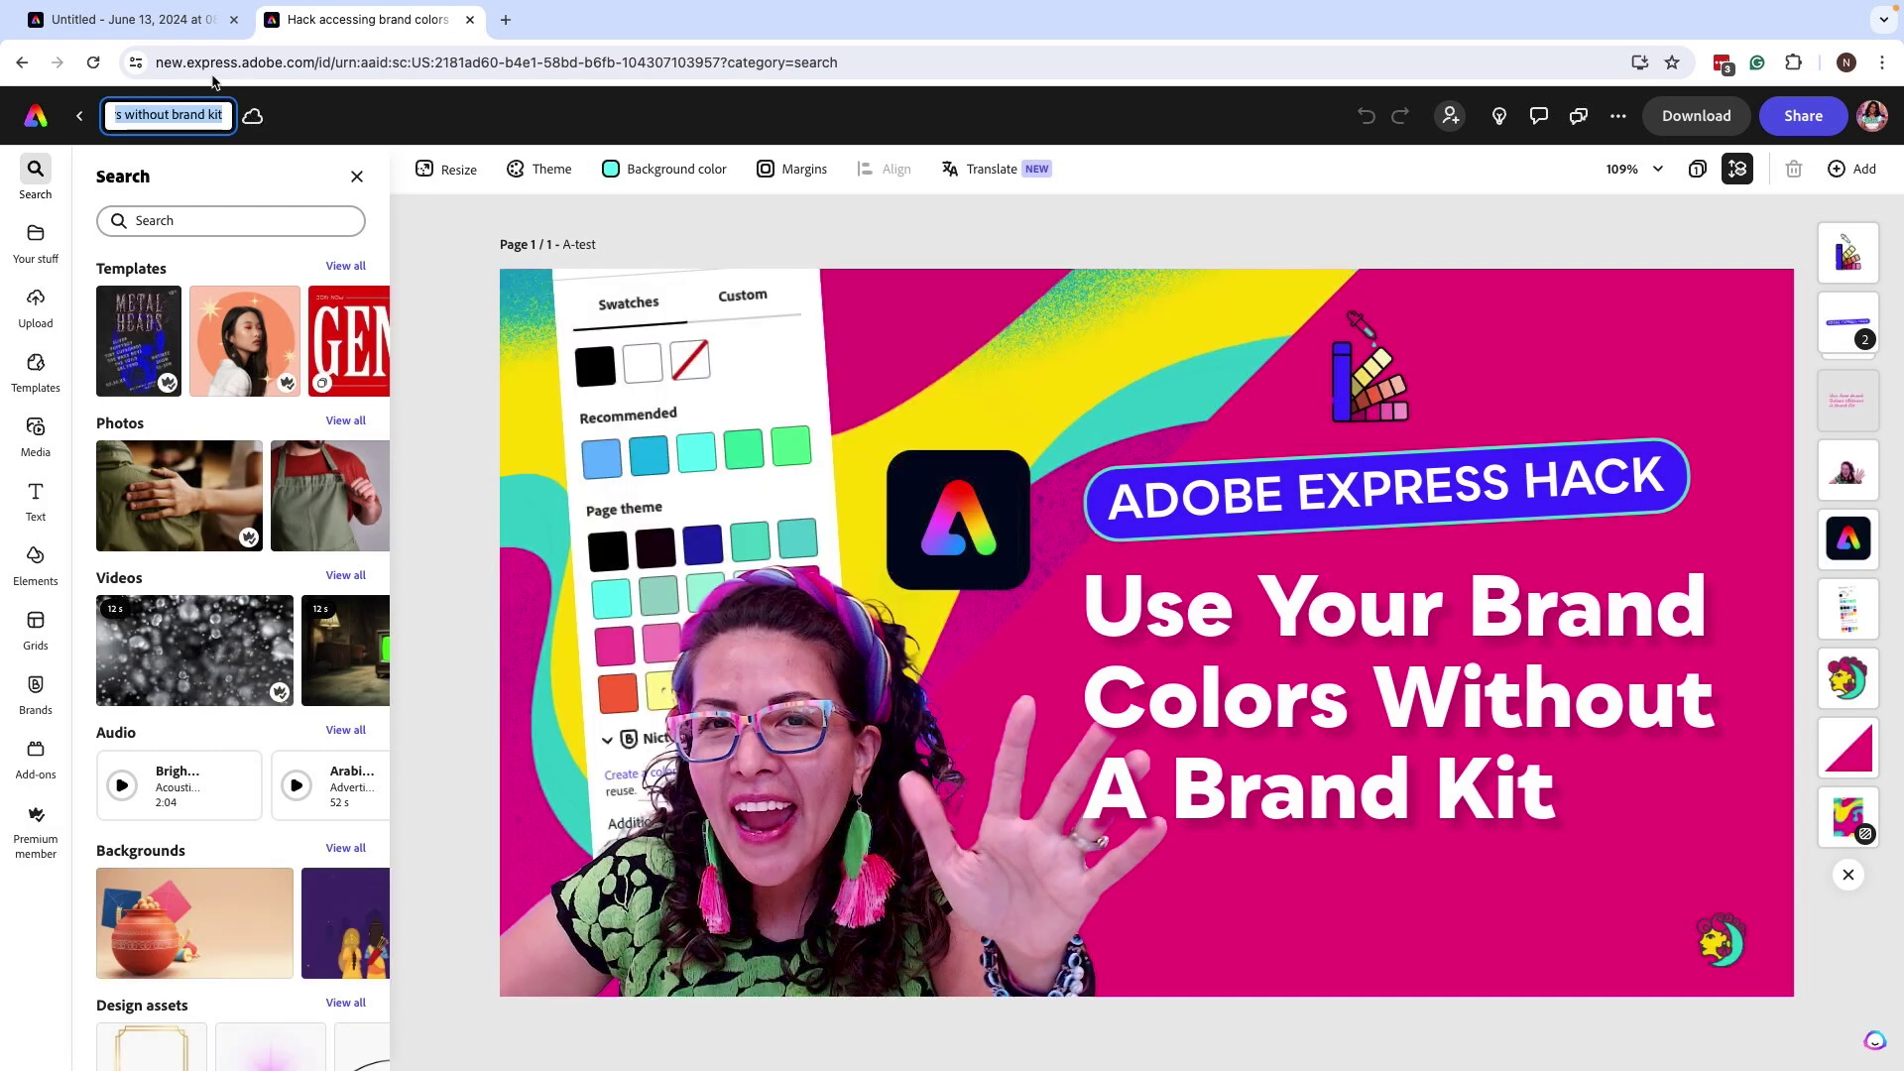
- Search Your stuff for the brand-colors hack design and add it as pages to the untitled June 13 document
left_click(144, 23)
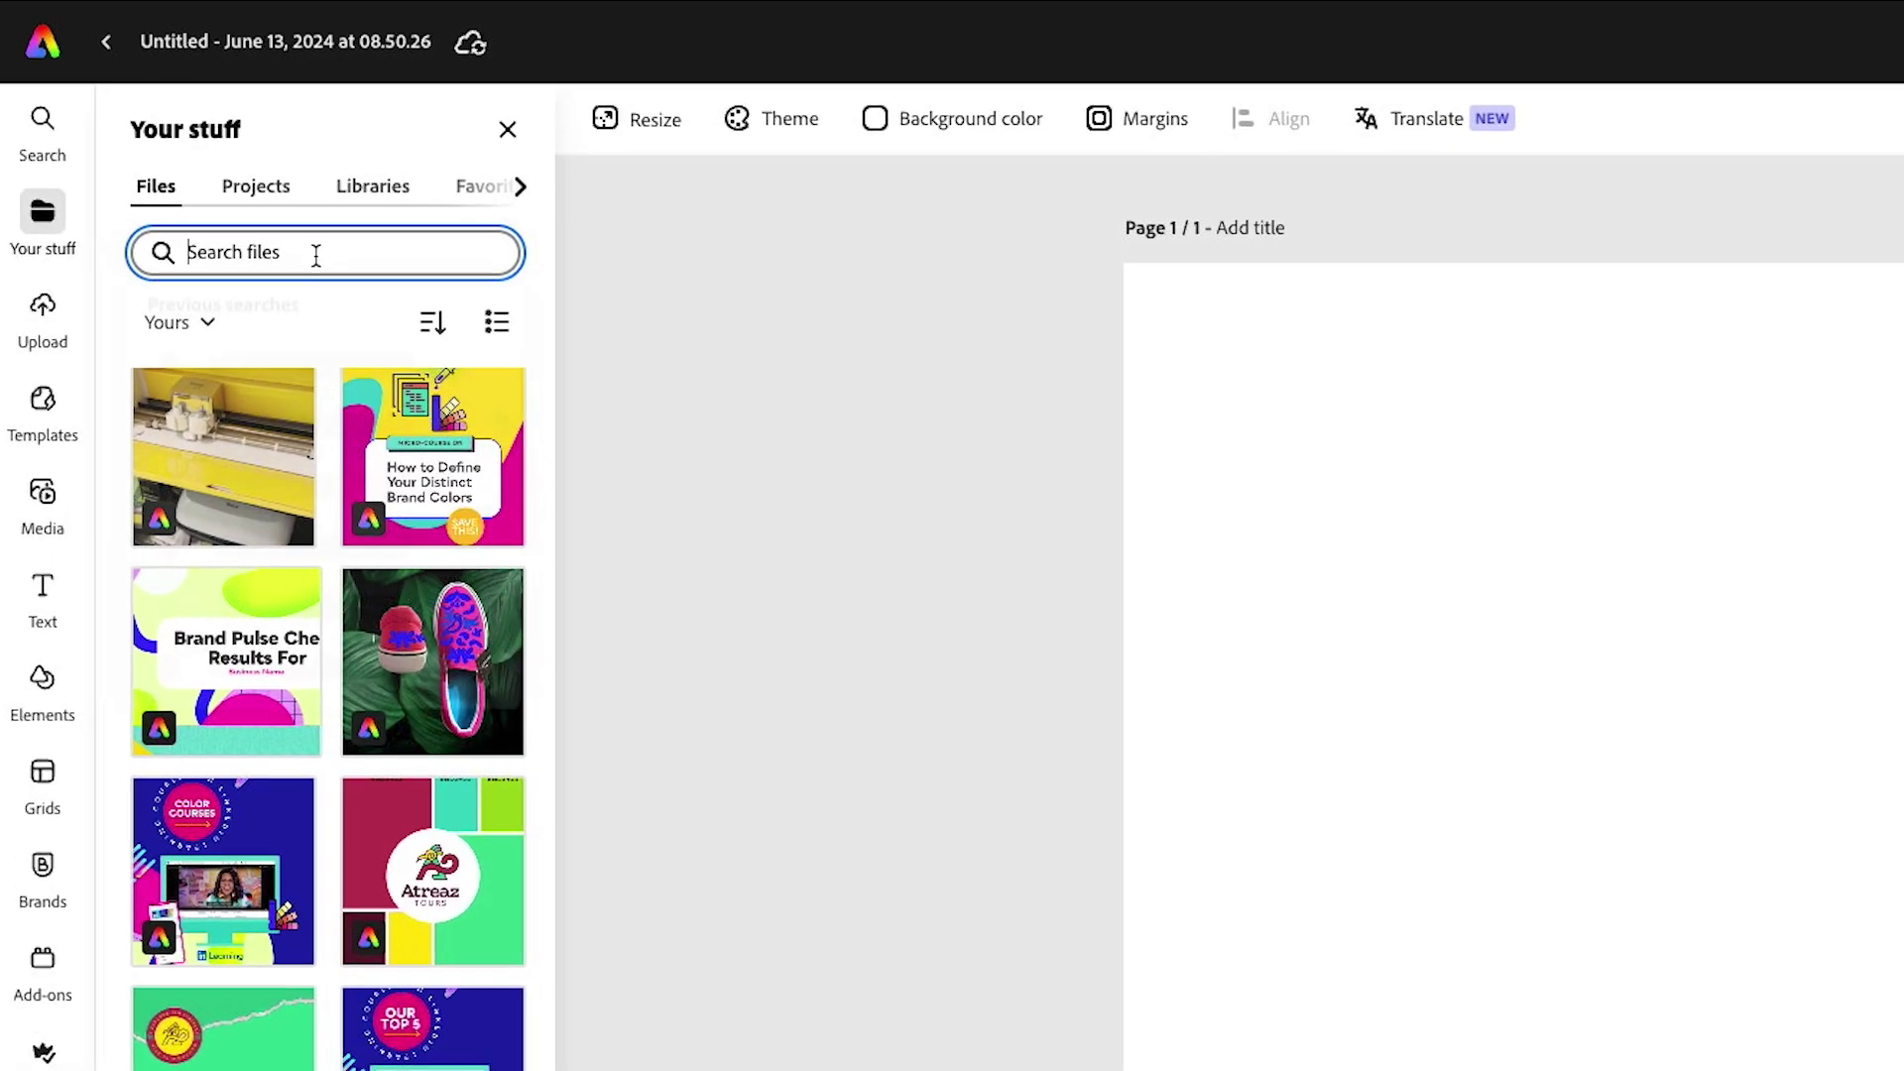
left_click(236, 261)
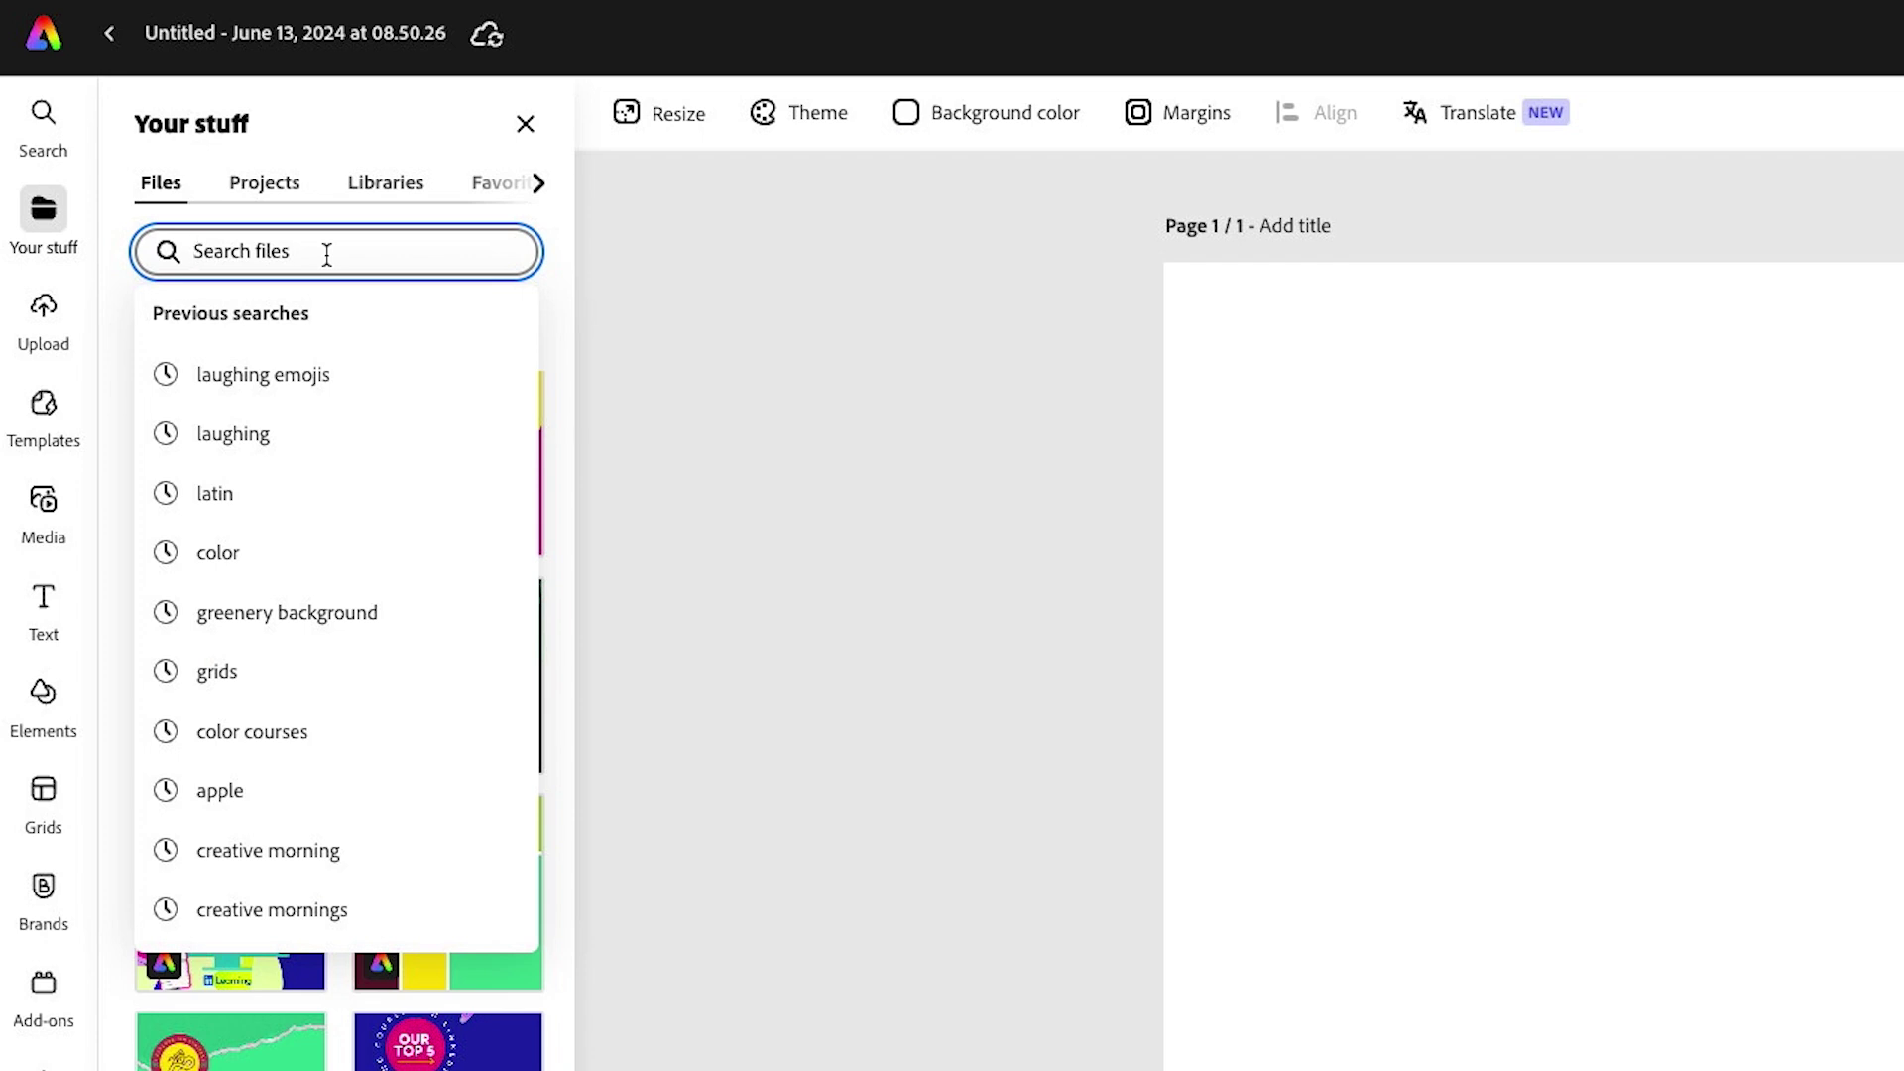
type("Hack accessing brand colors without brand kit")
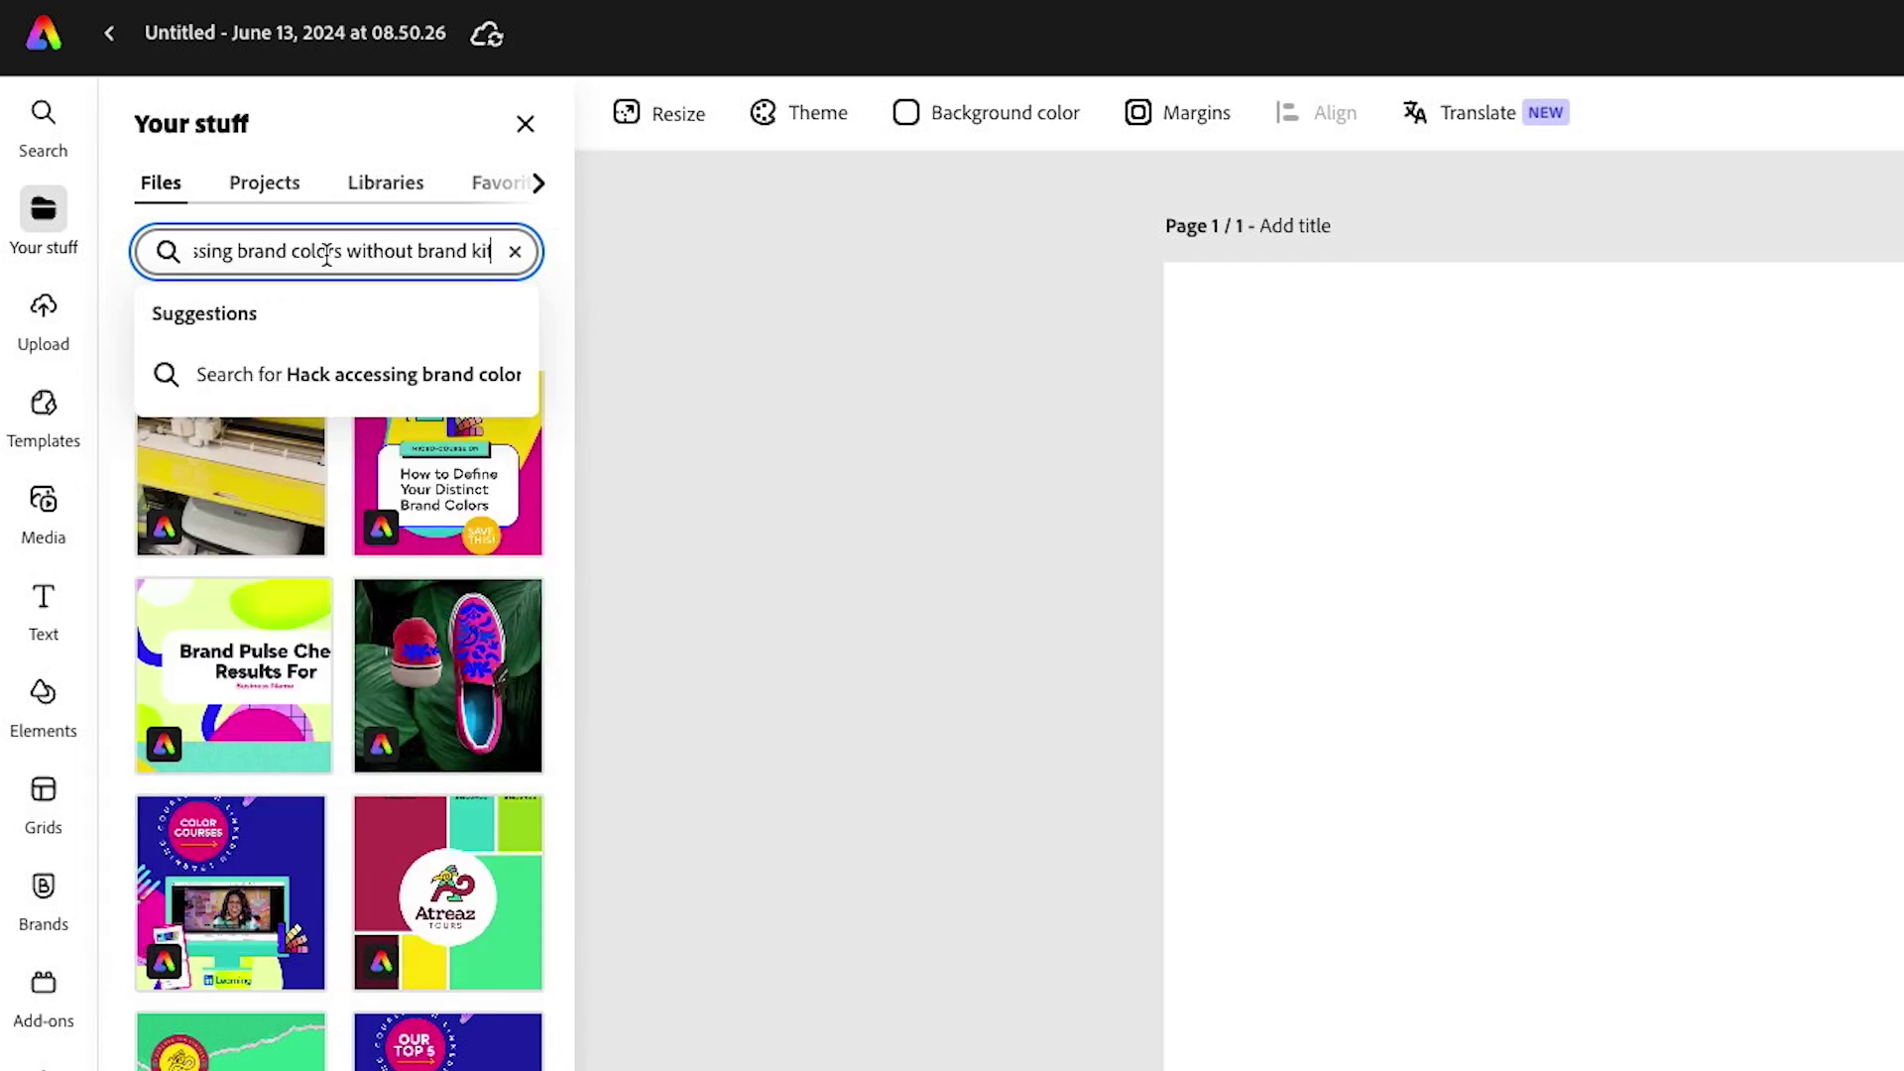
key("Return")
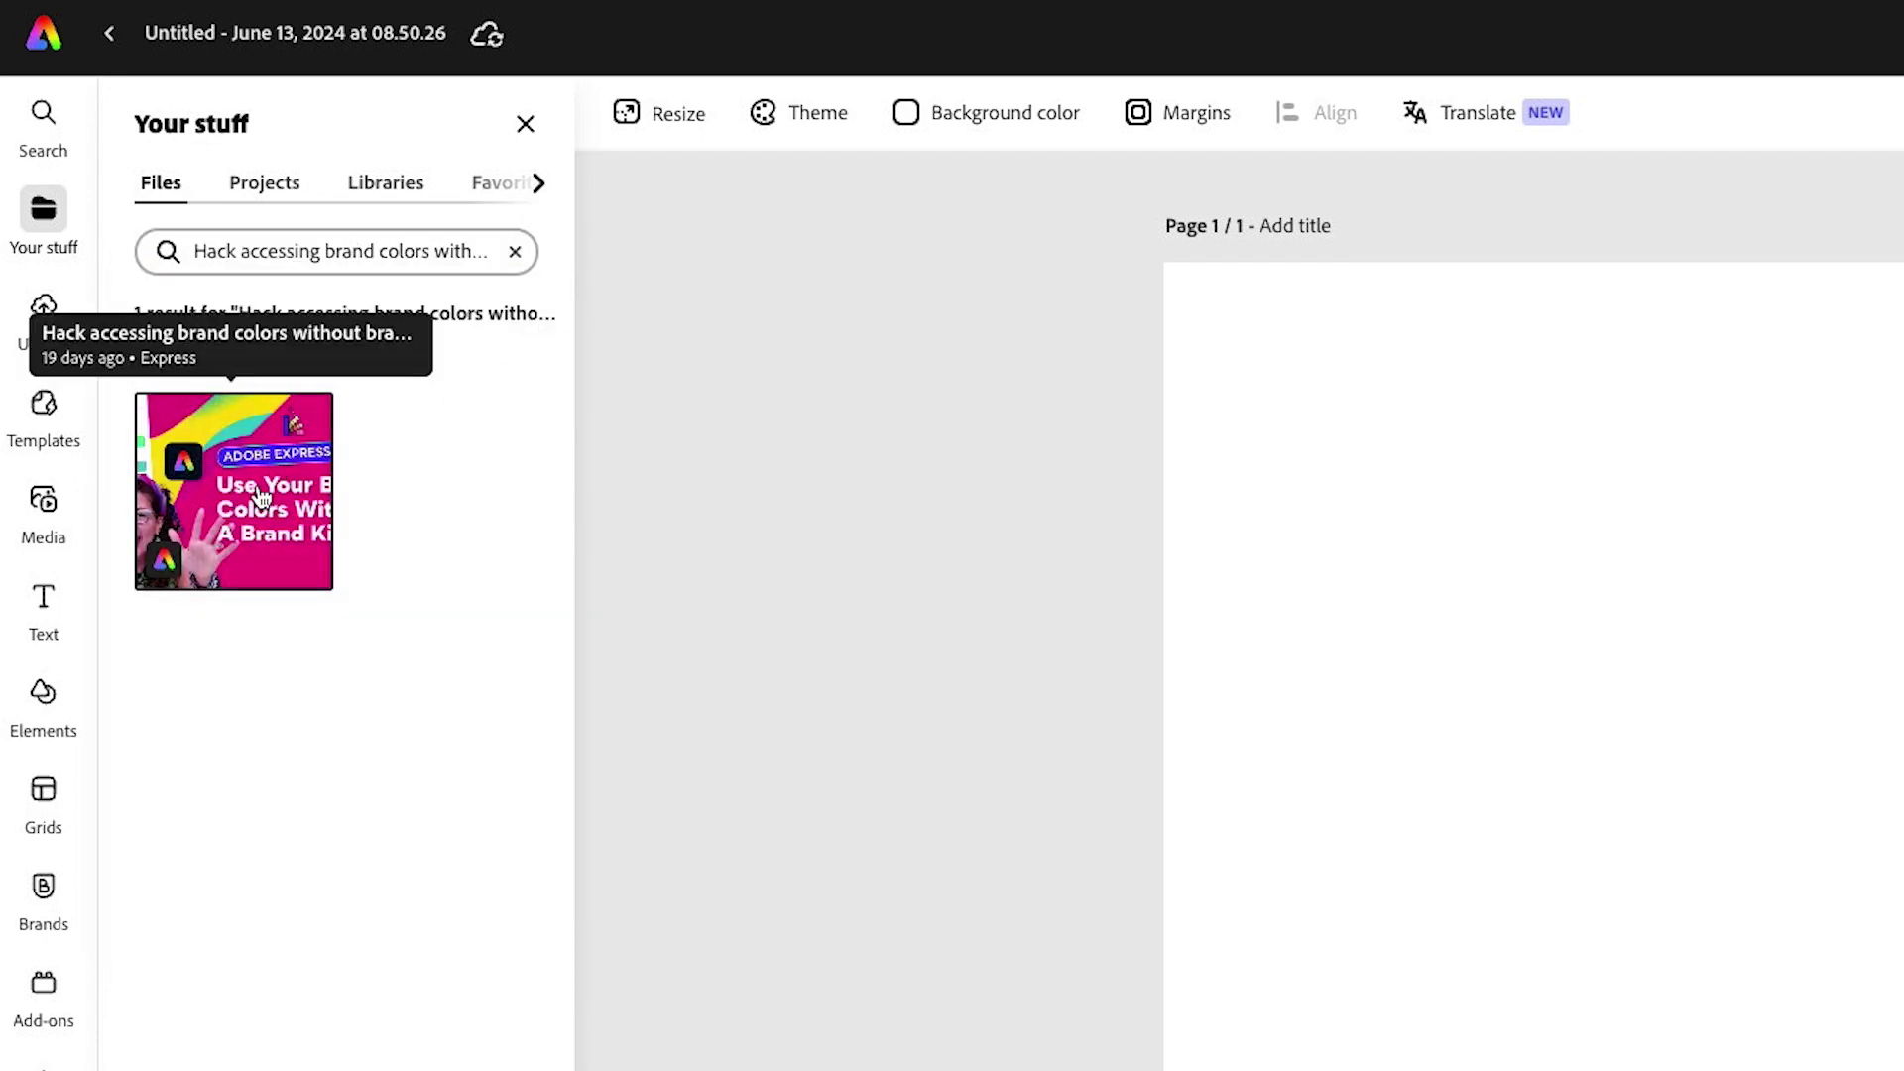
left_click(235, 476)
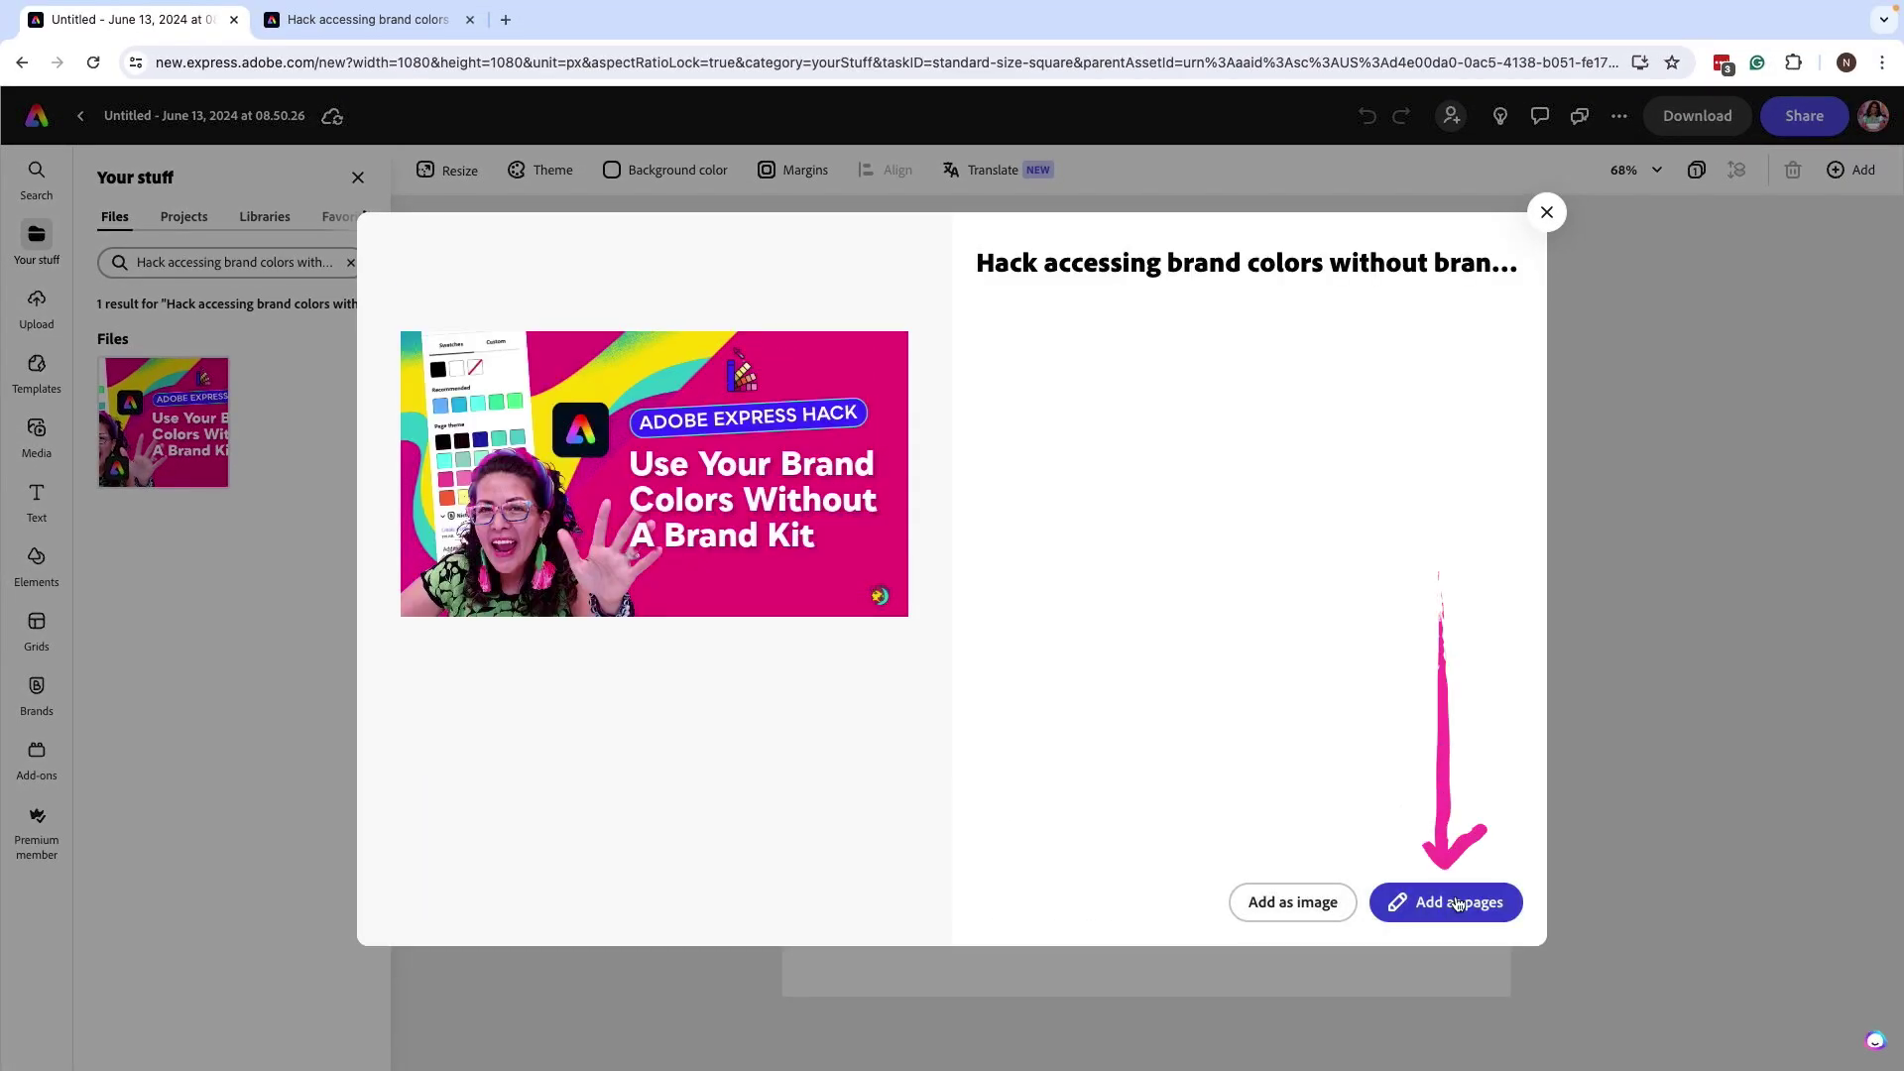
left_click(1456, 903)
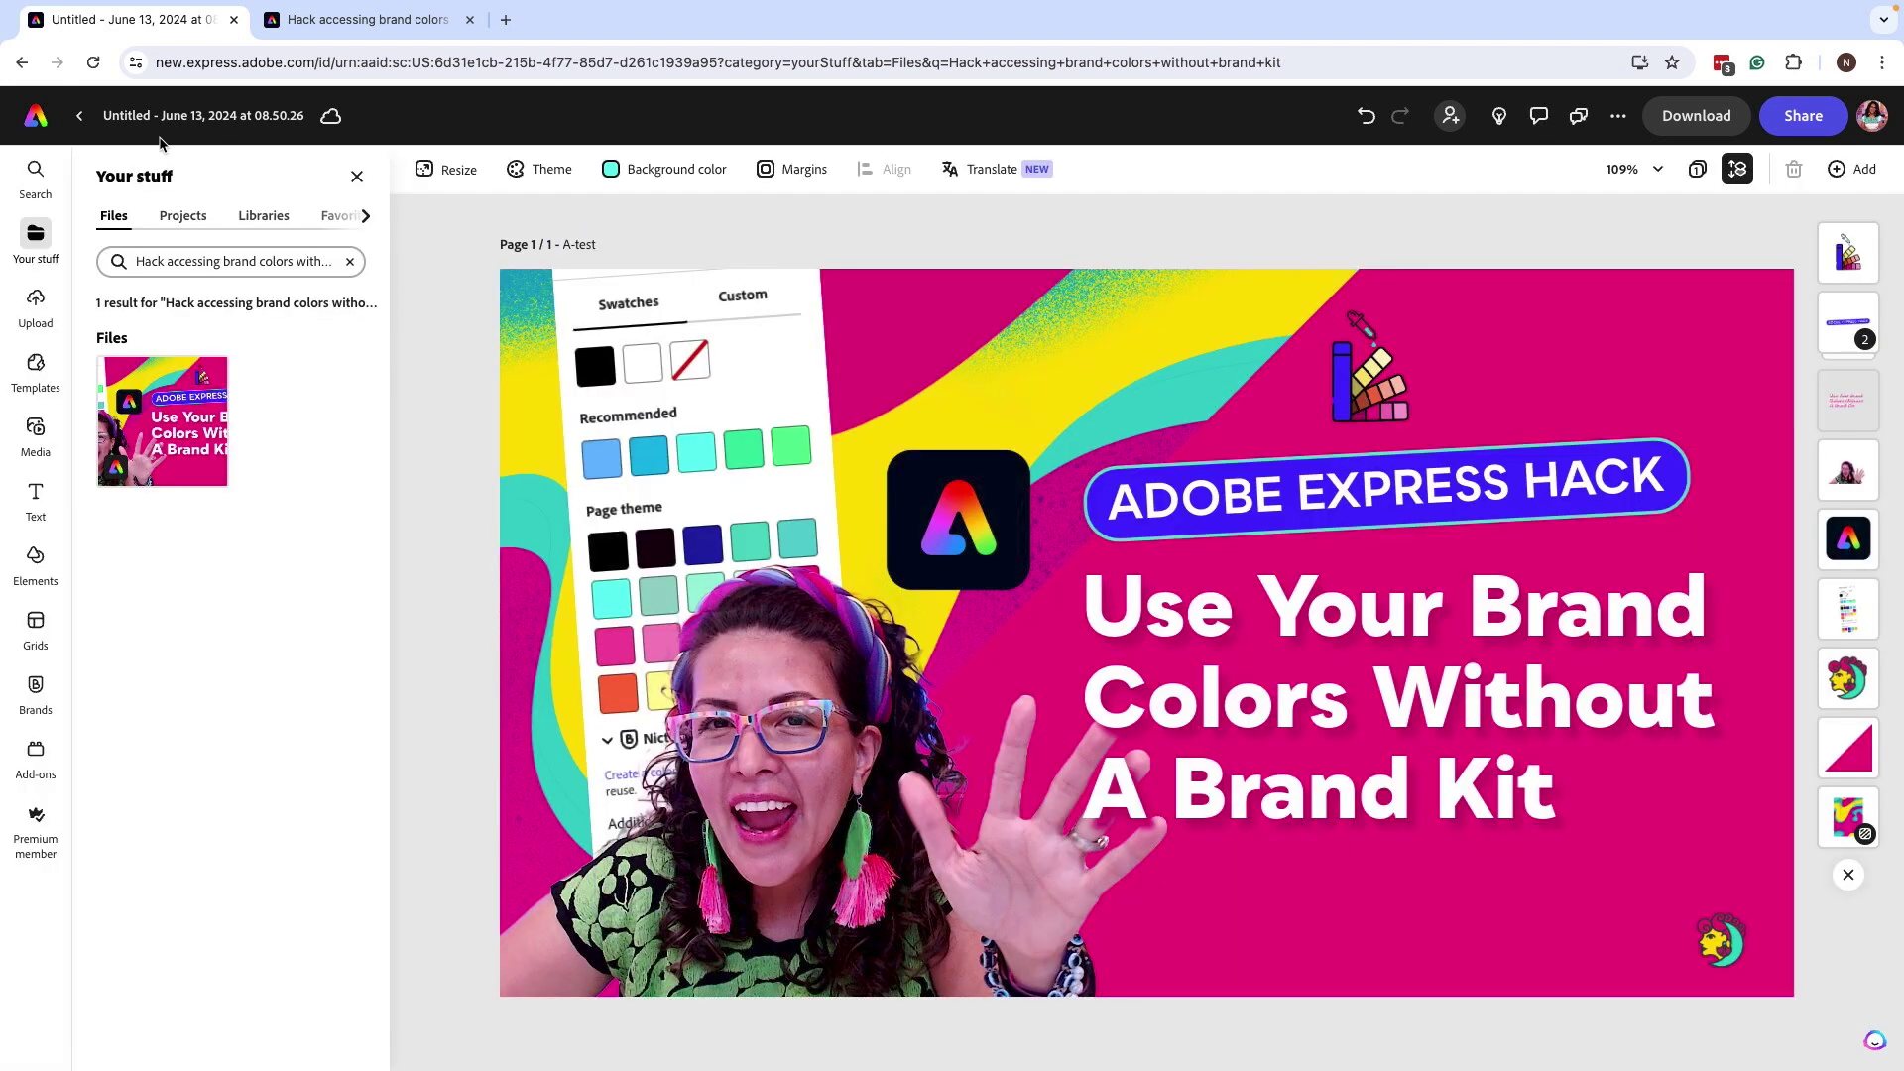
- Leave the editor and open the NCD YouTube folder inside the NCD Team project
left_click(34, 116)
left_click(35, 302)
left_click(173, 242)
left_click(209, 373)
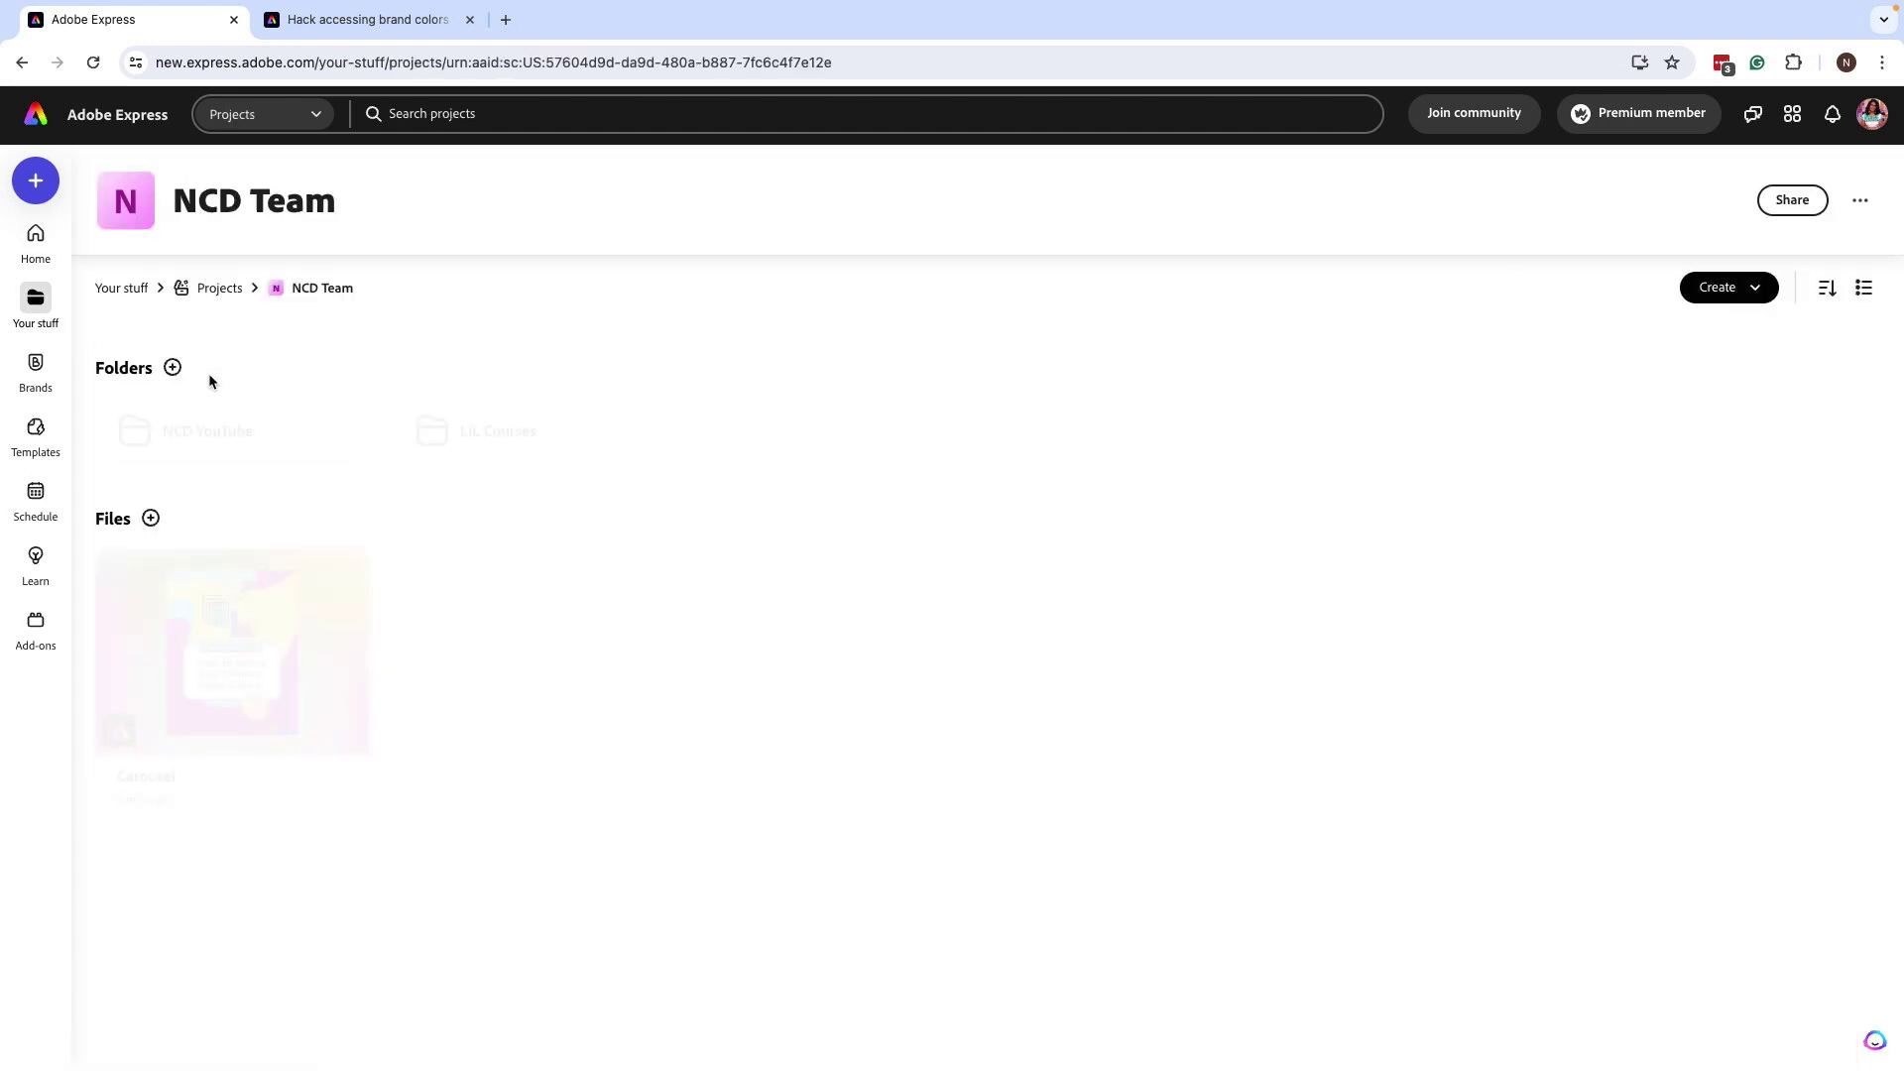
left_click(263, 438)
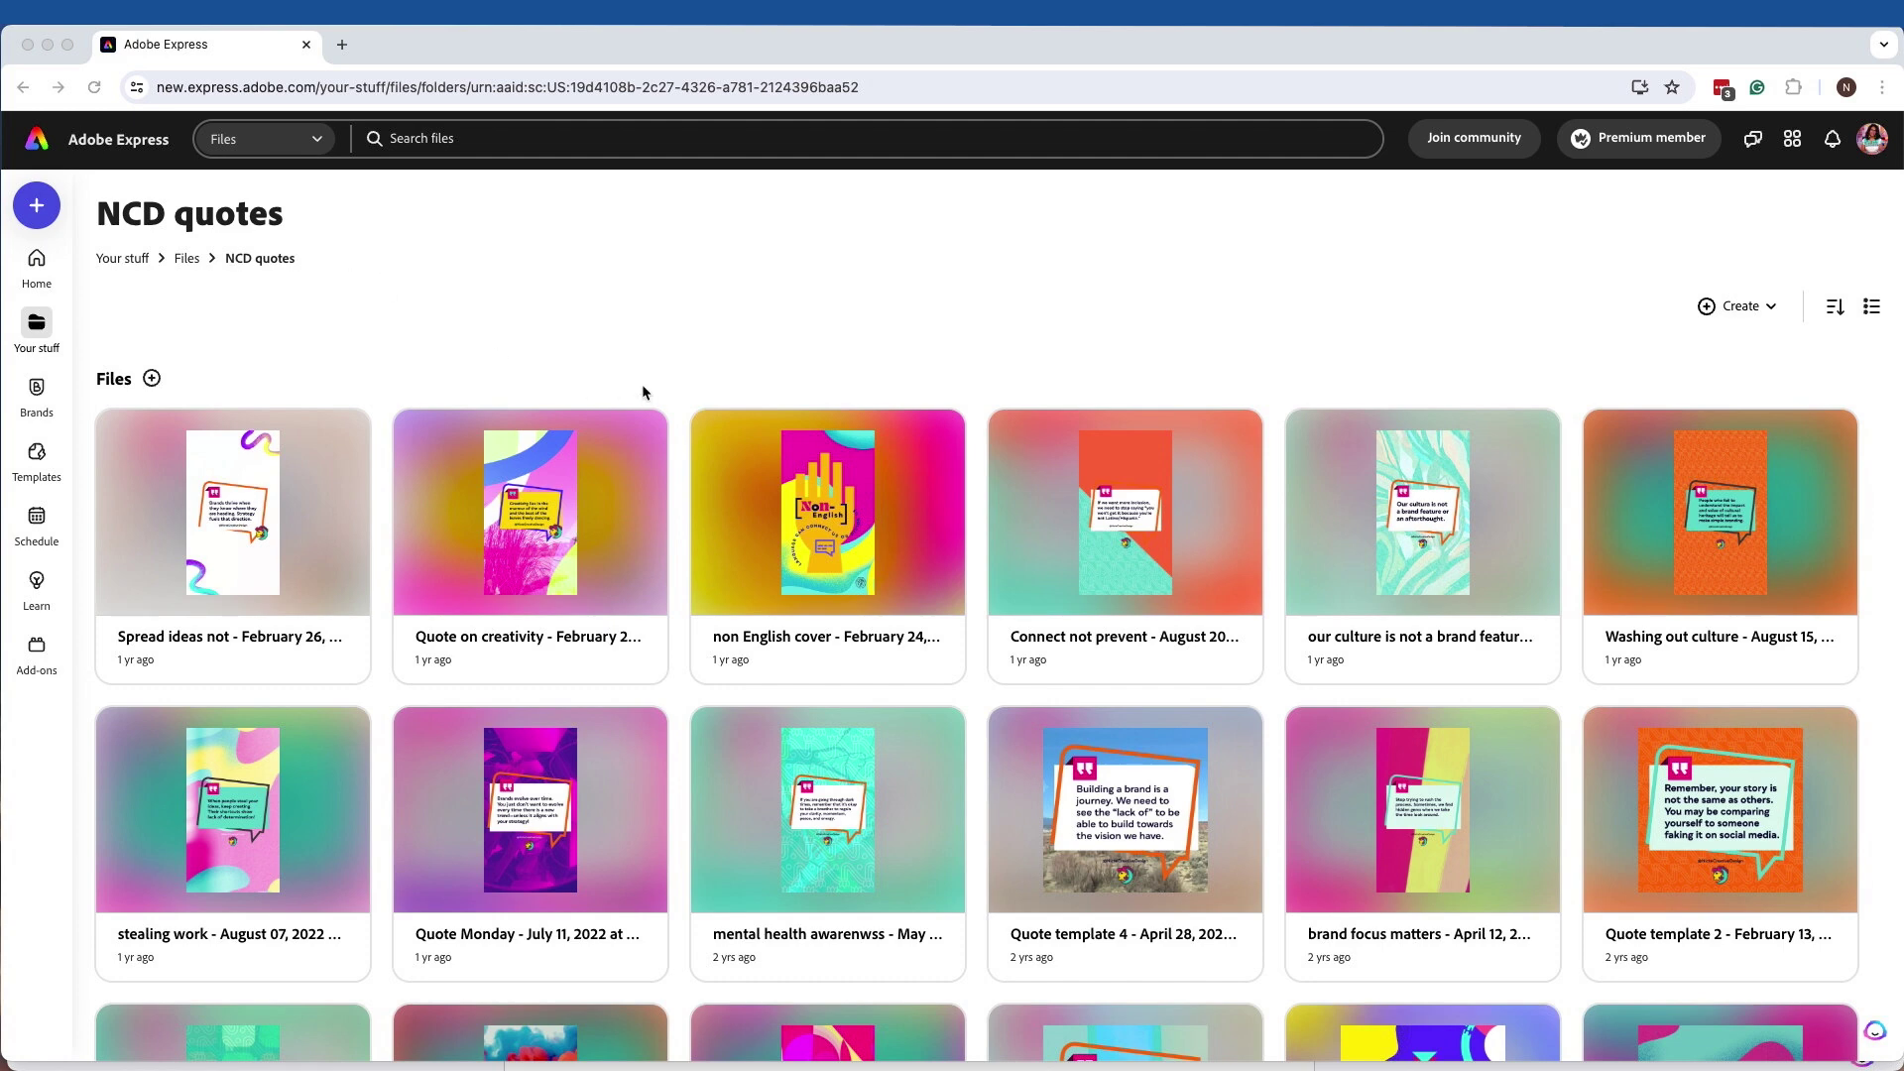
mouse_move(341, 442)
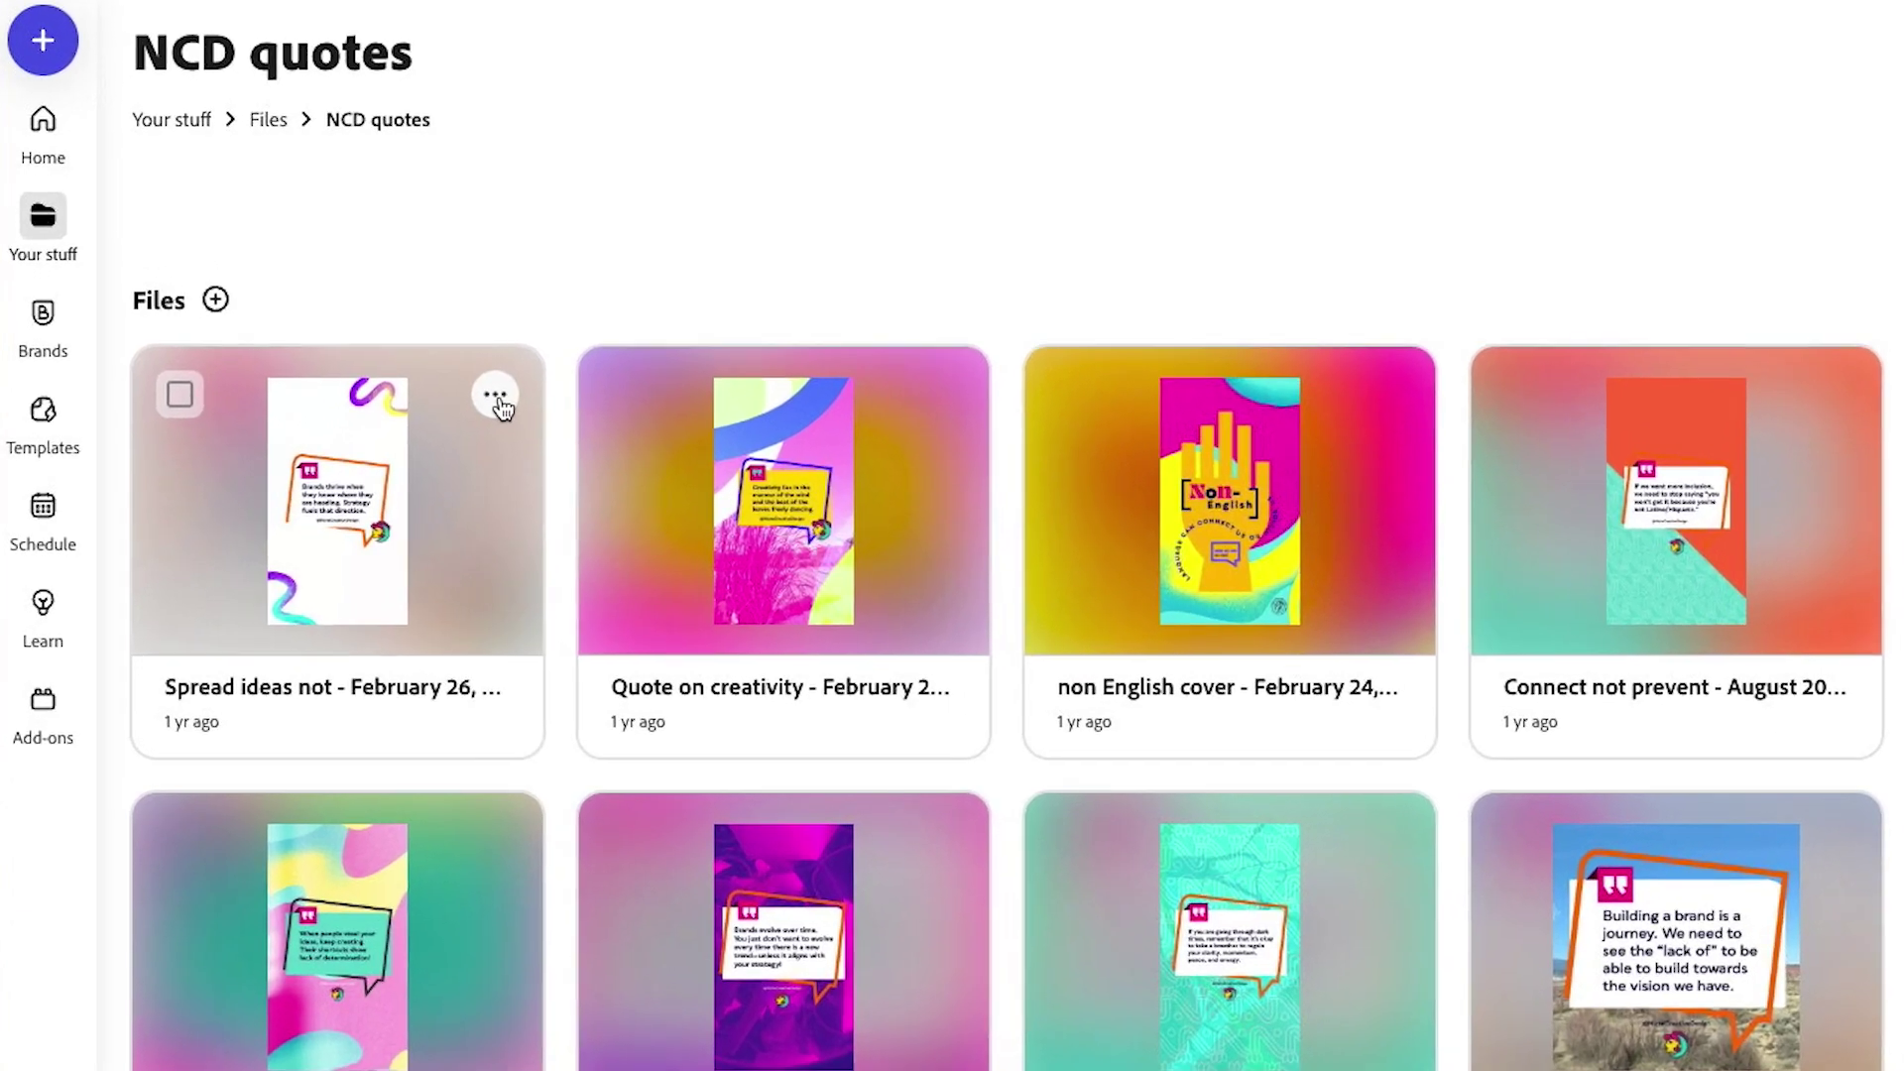
left_click(495, 397)
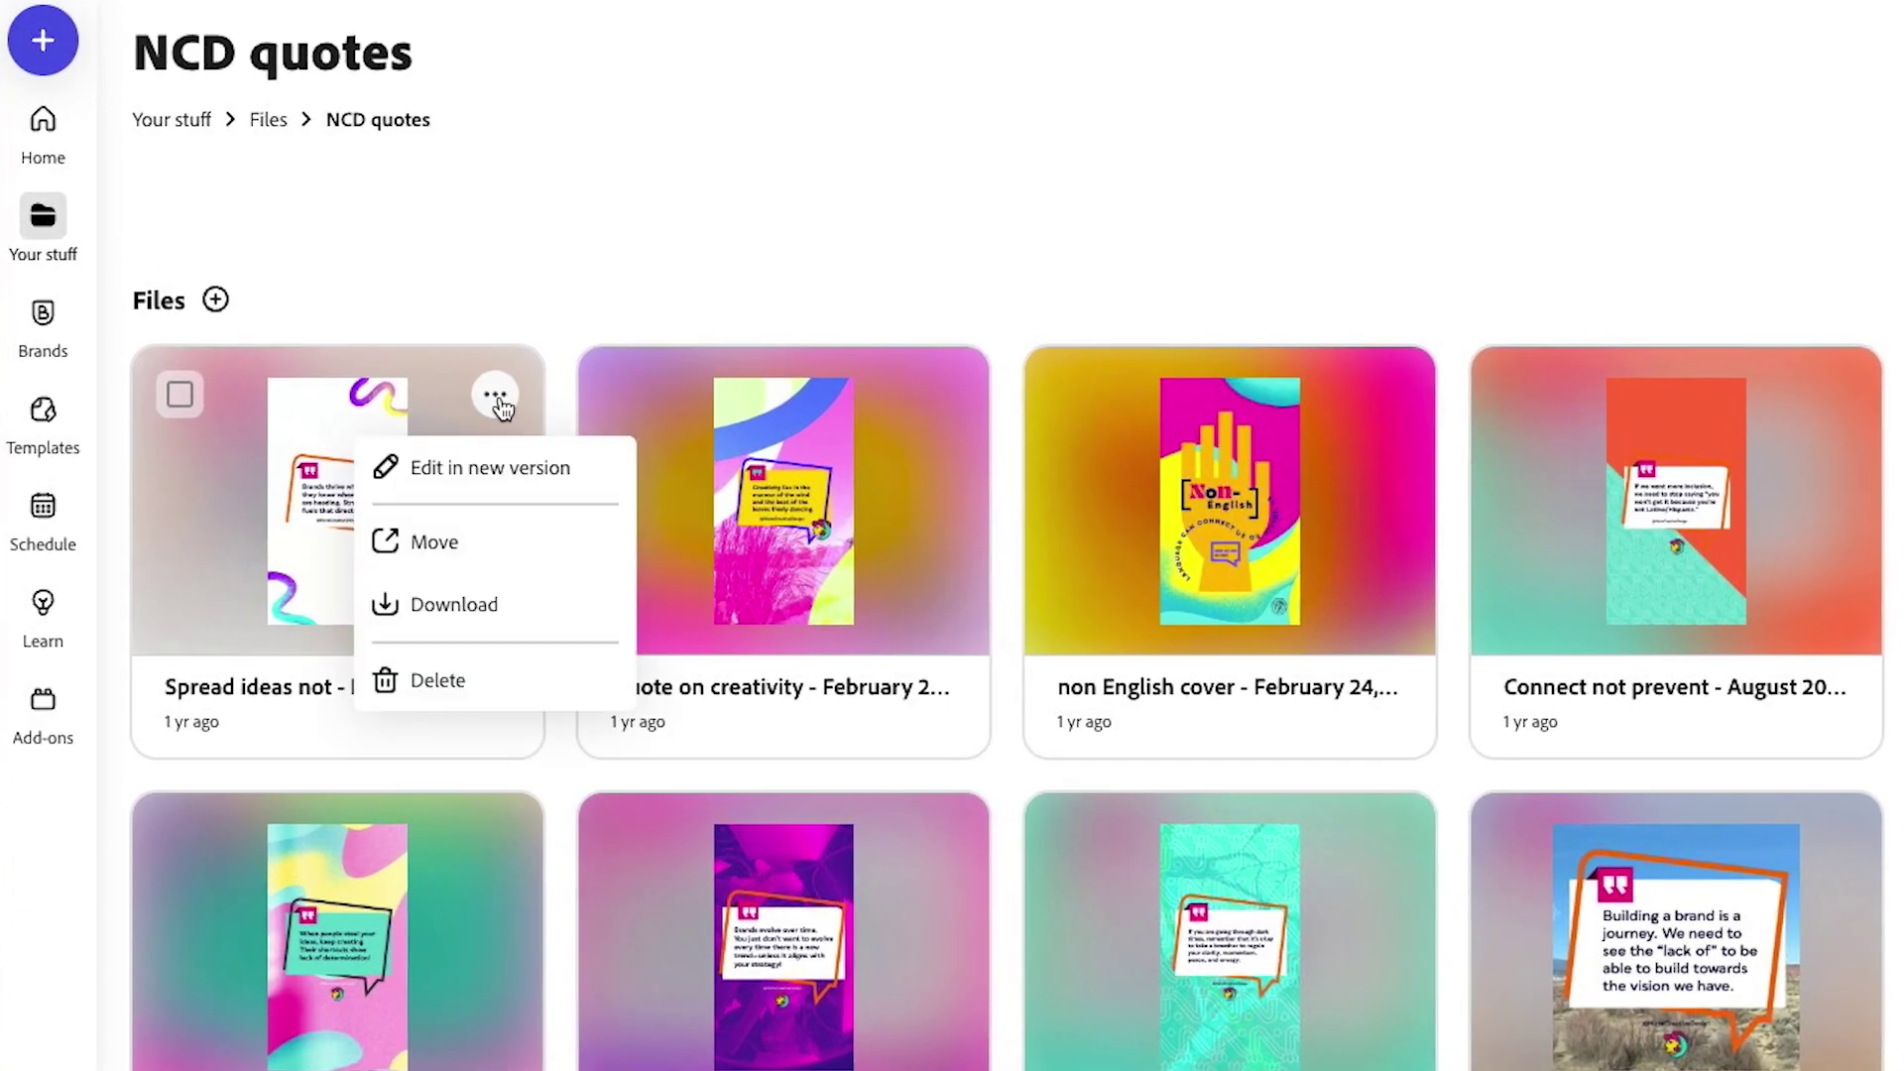
left_click(505, 549)
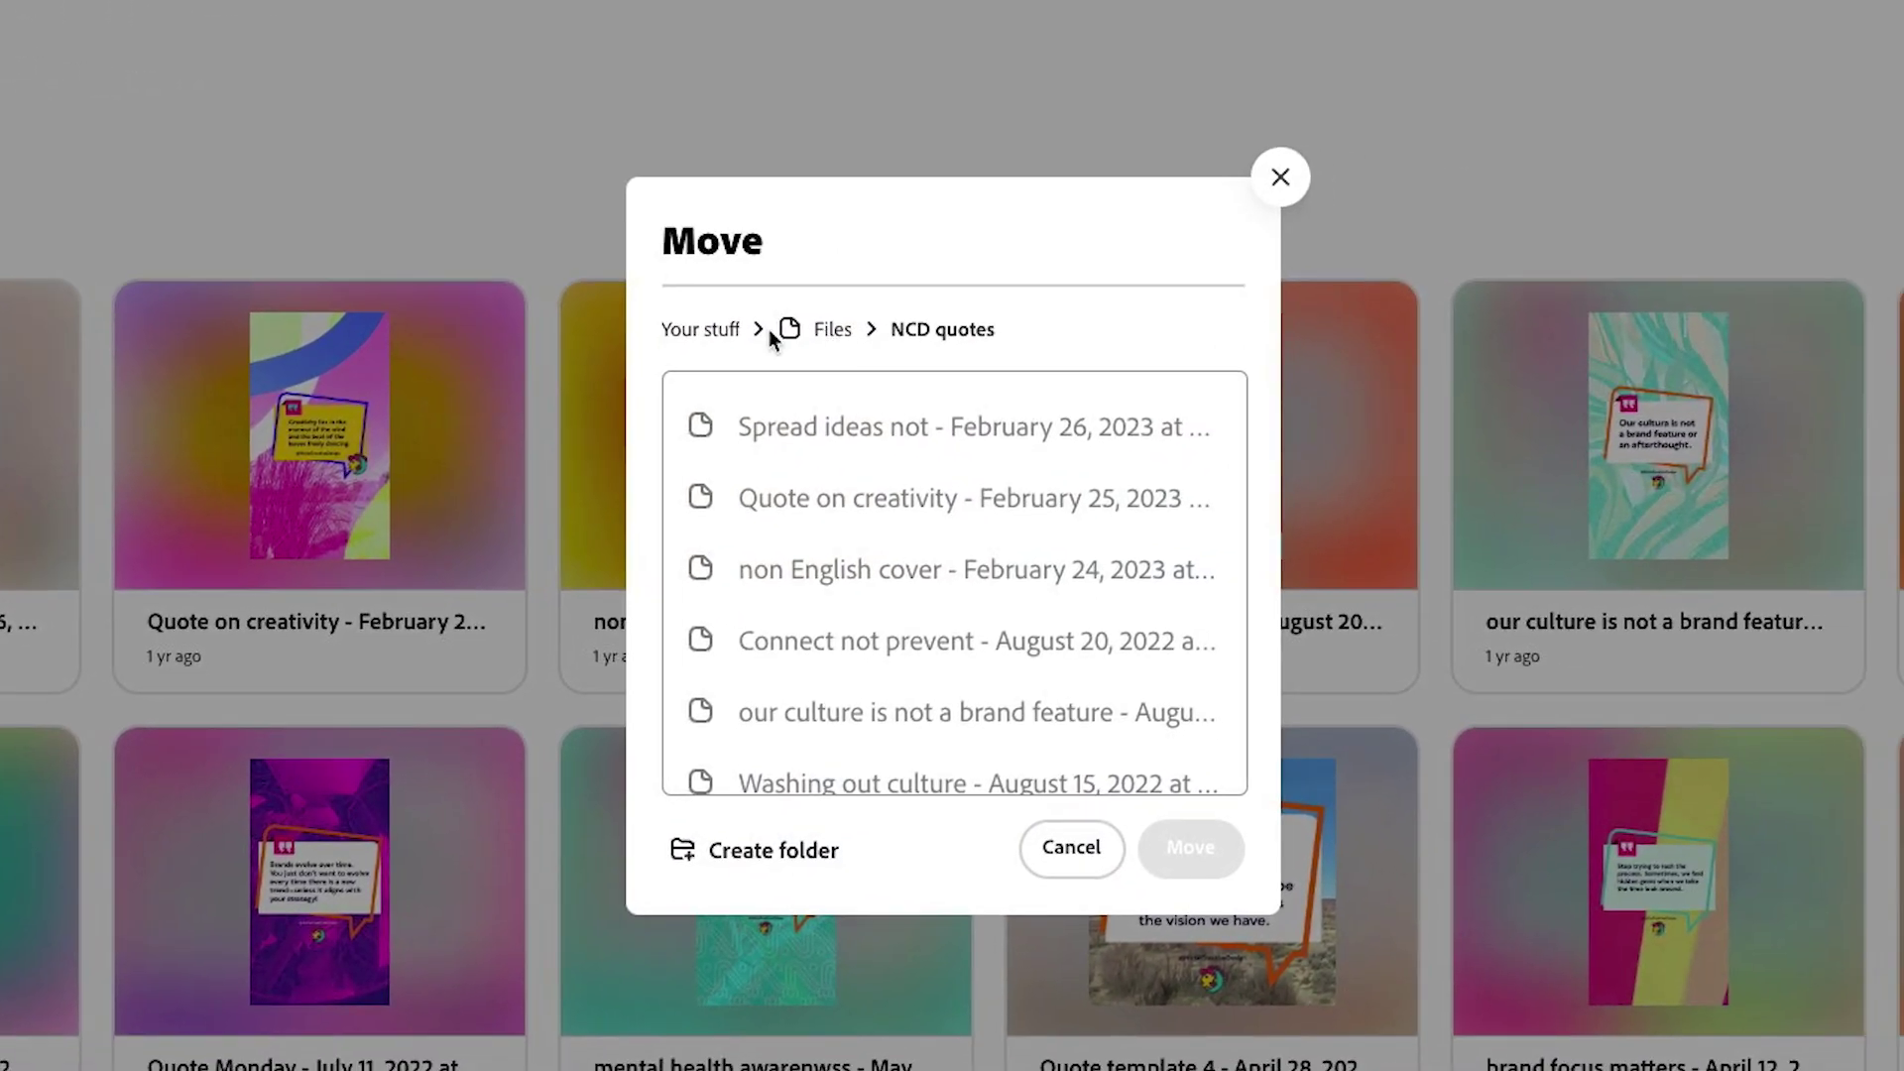
left_click(1192, 395)
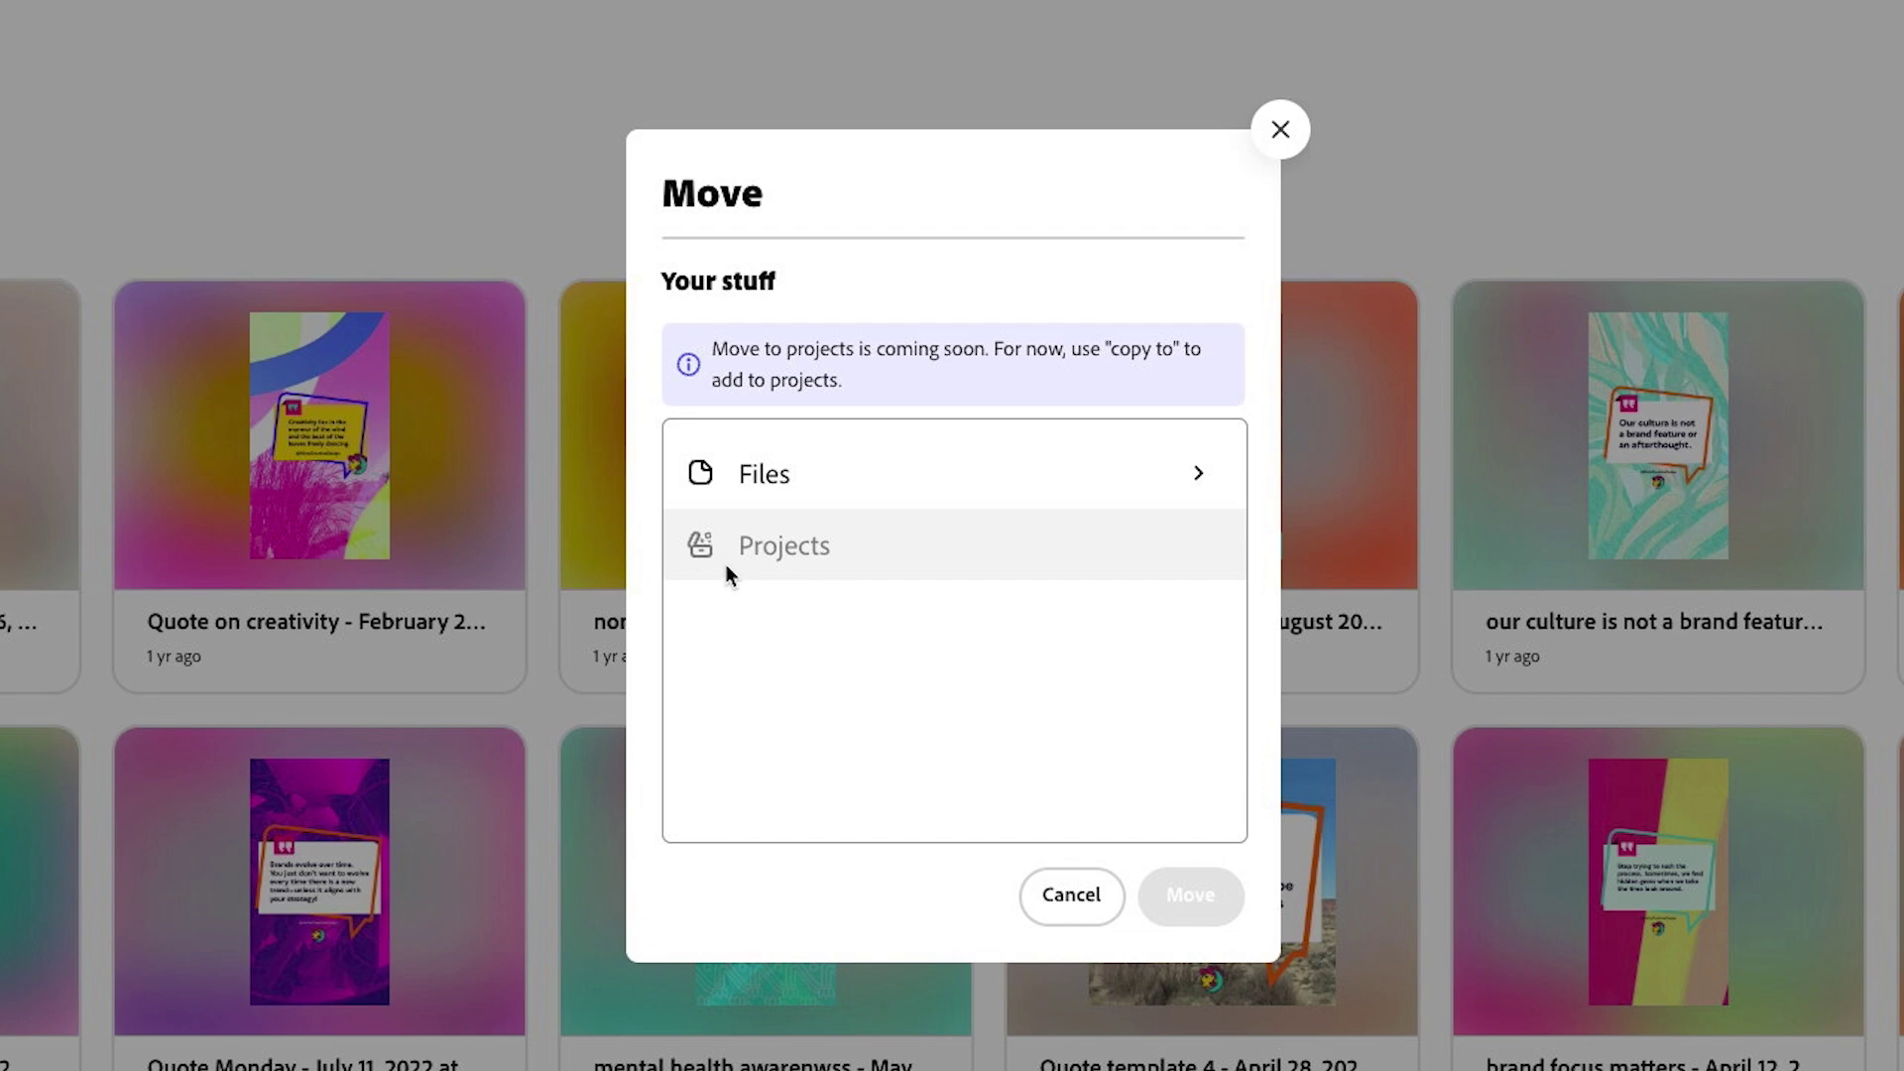
left_click(1072, 891)
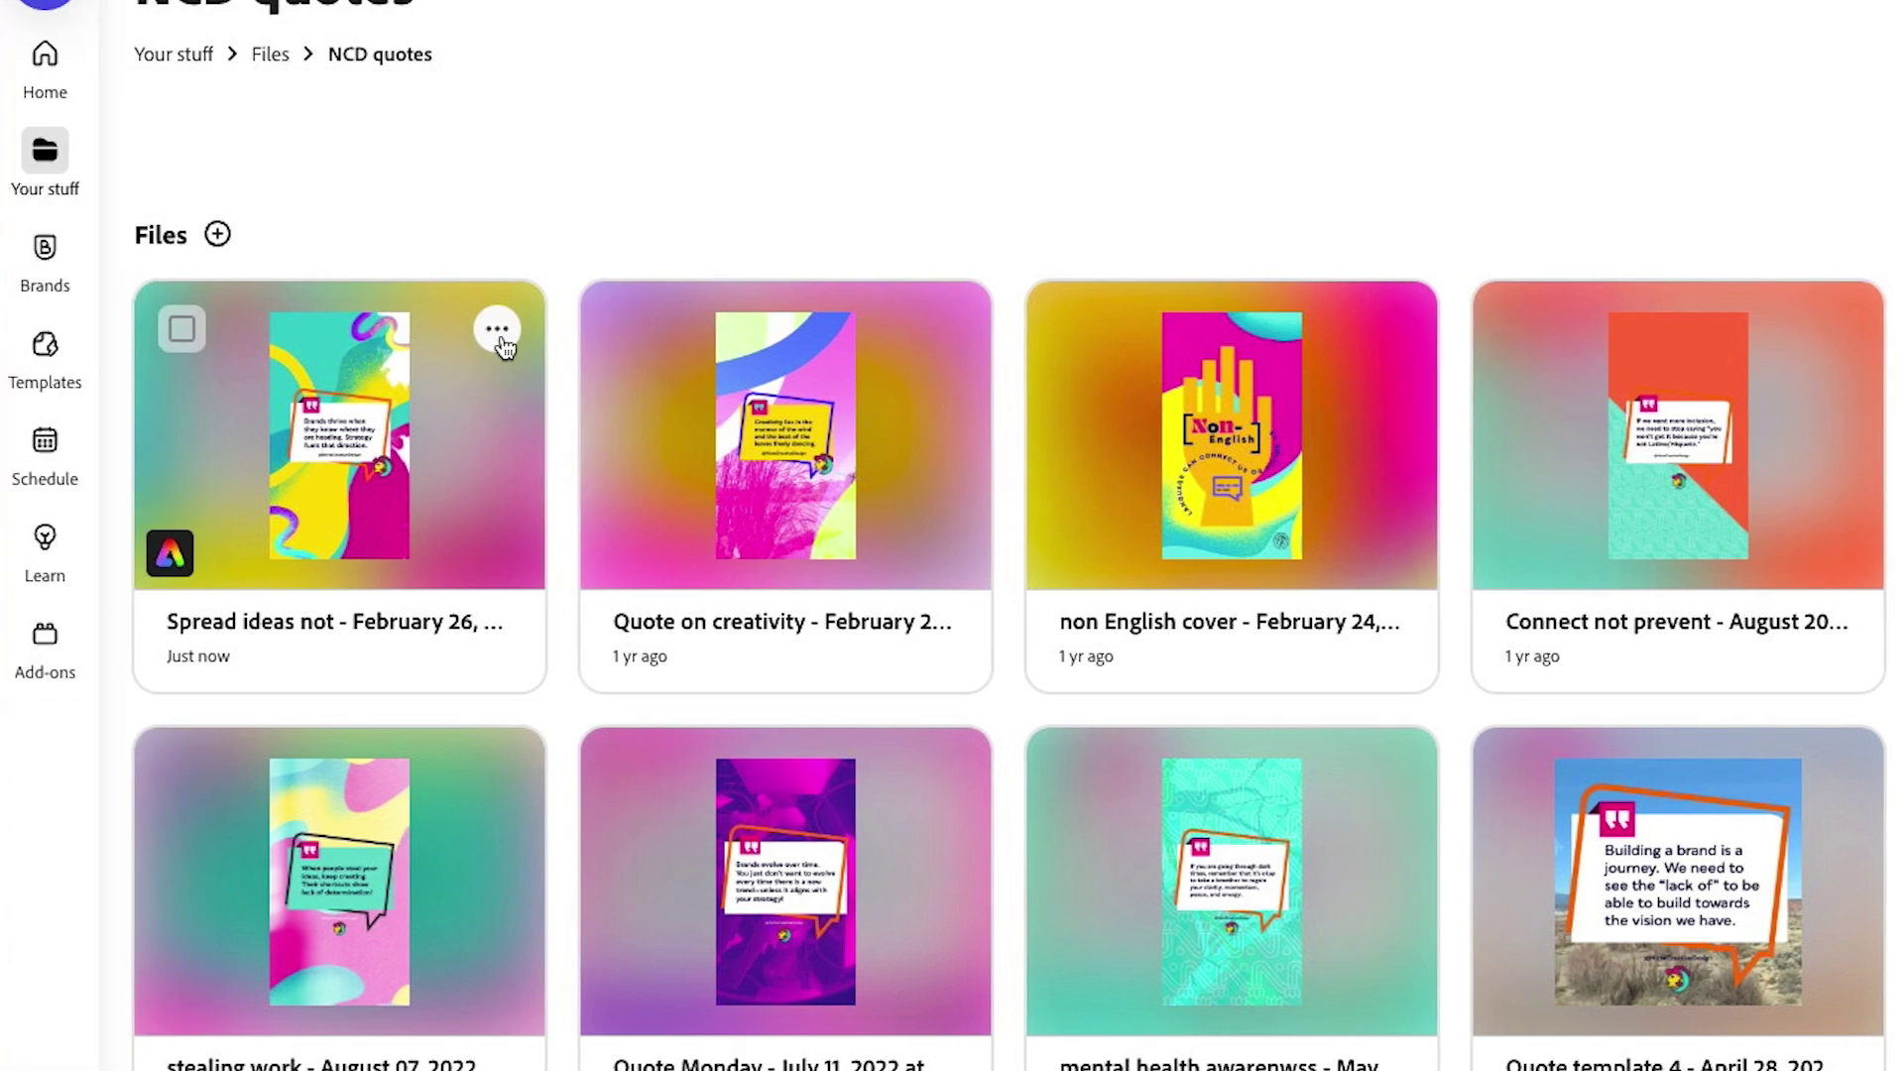
- Move the 'Spread ideas not' file to Your stuff > Projects > NCD Team > Quotes
left_click(497, 330)
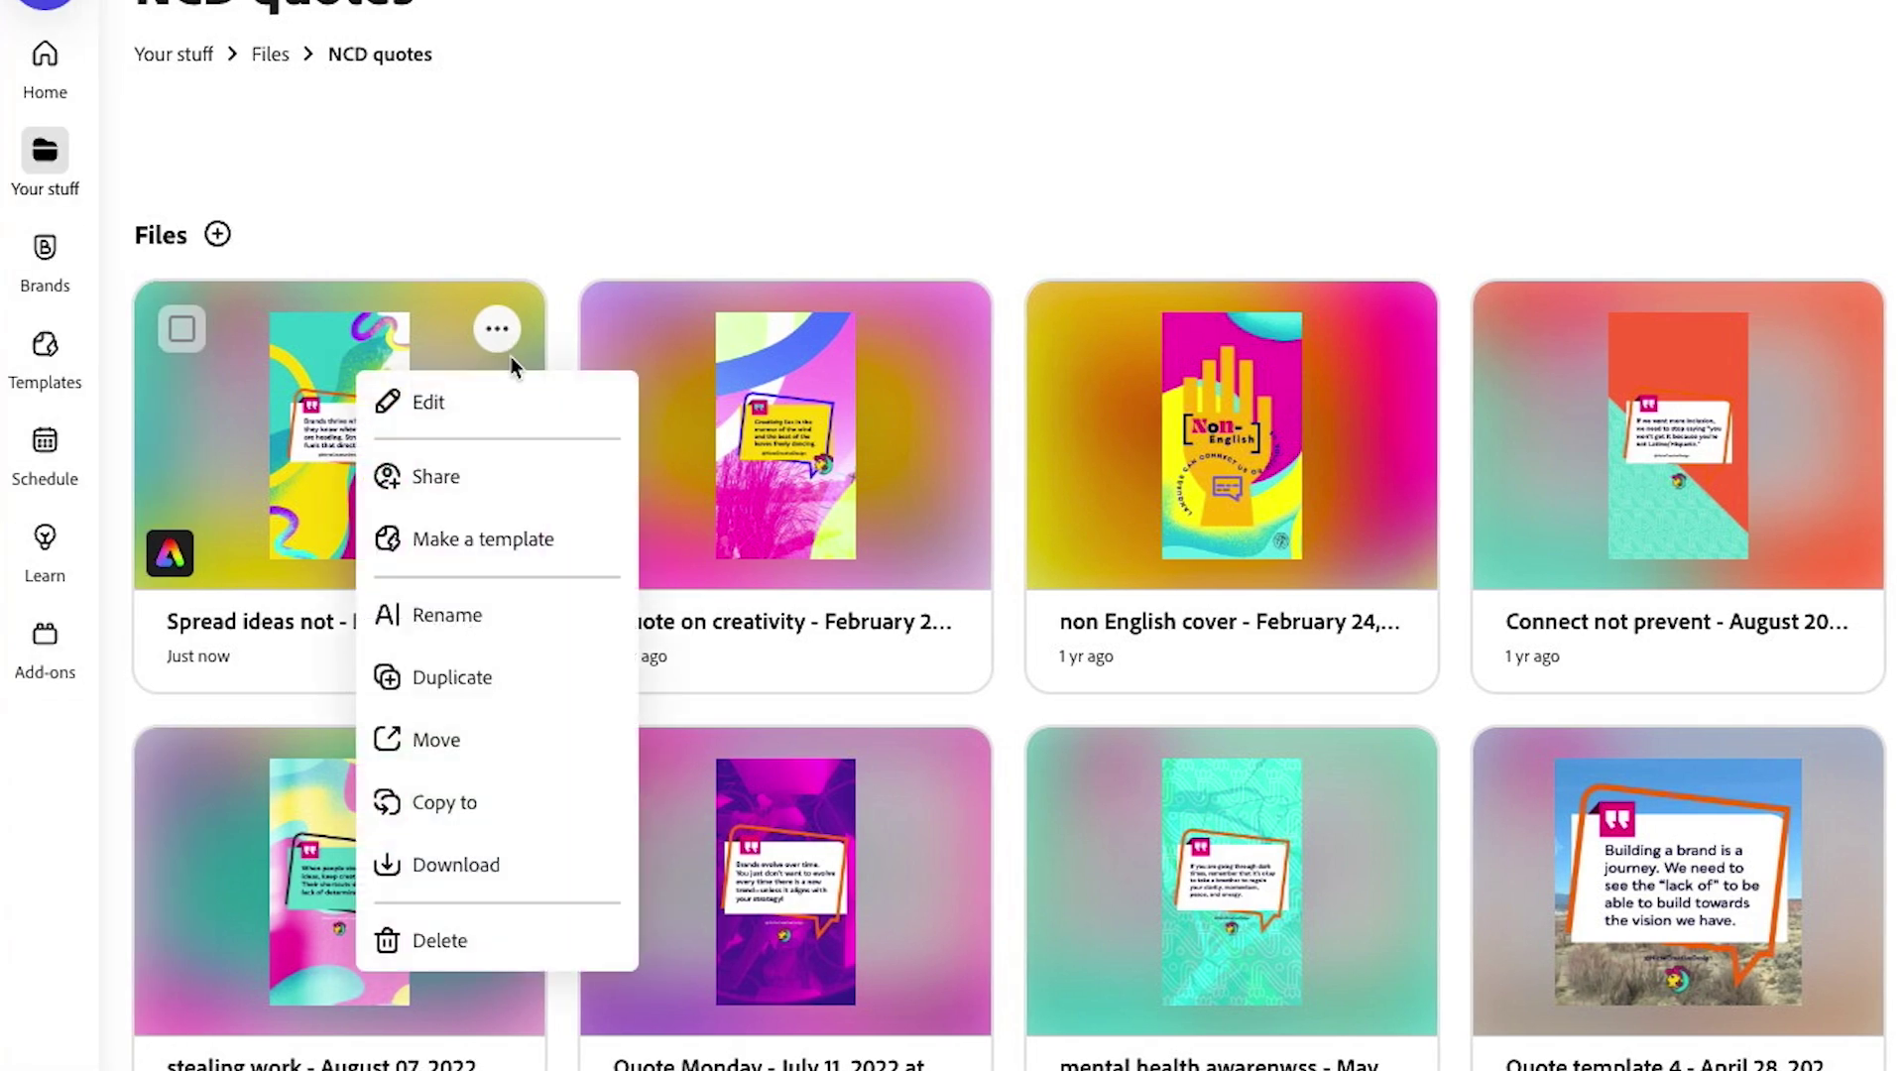
left_click(436, 744)
left_click(1166, 346)
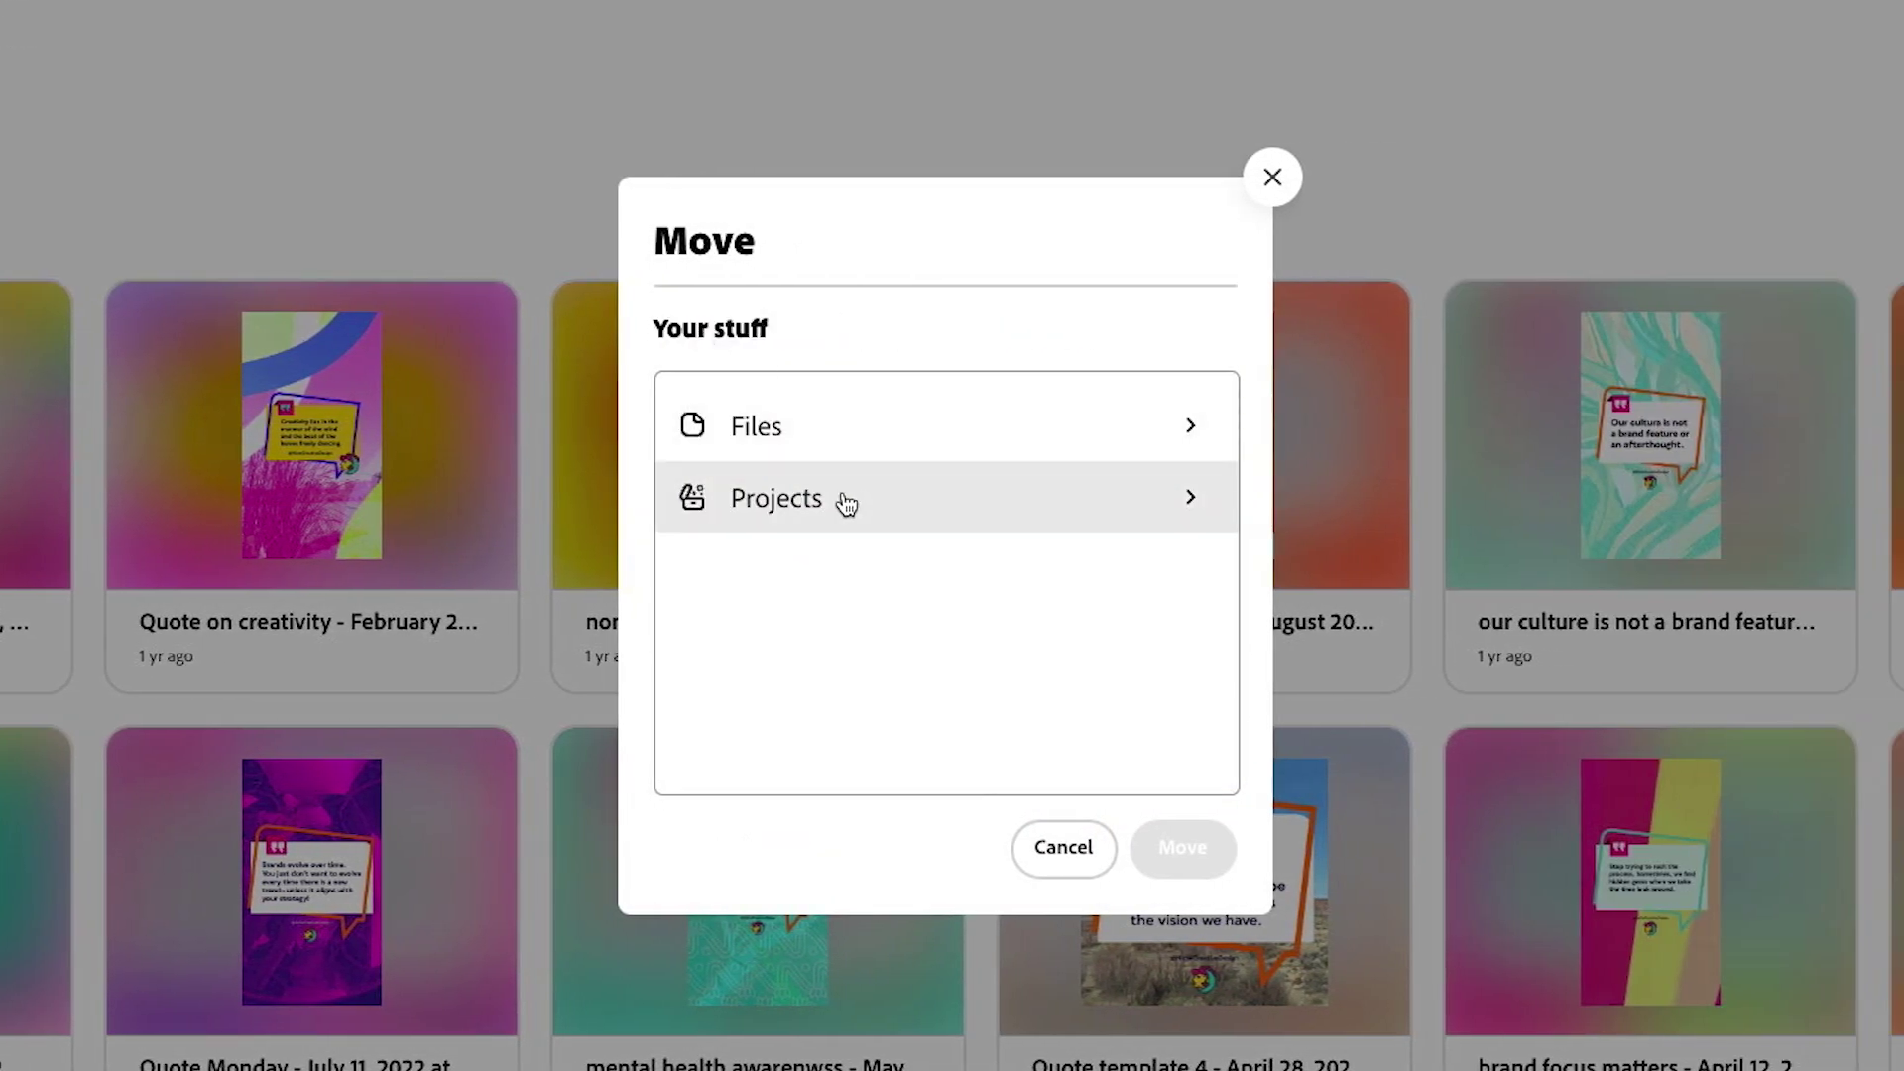
left_click(1158, 500)
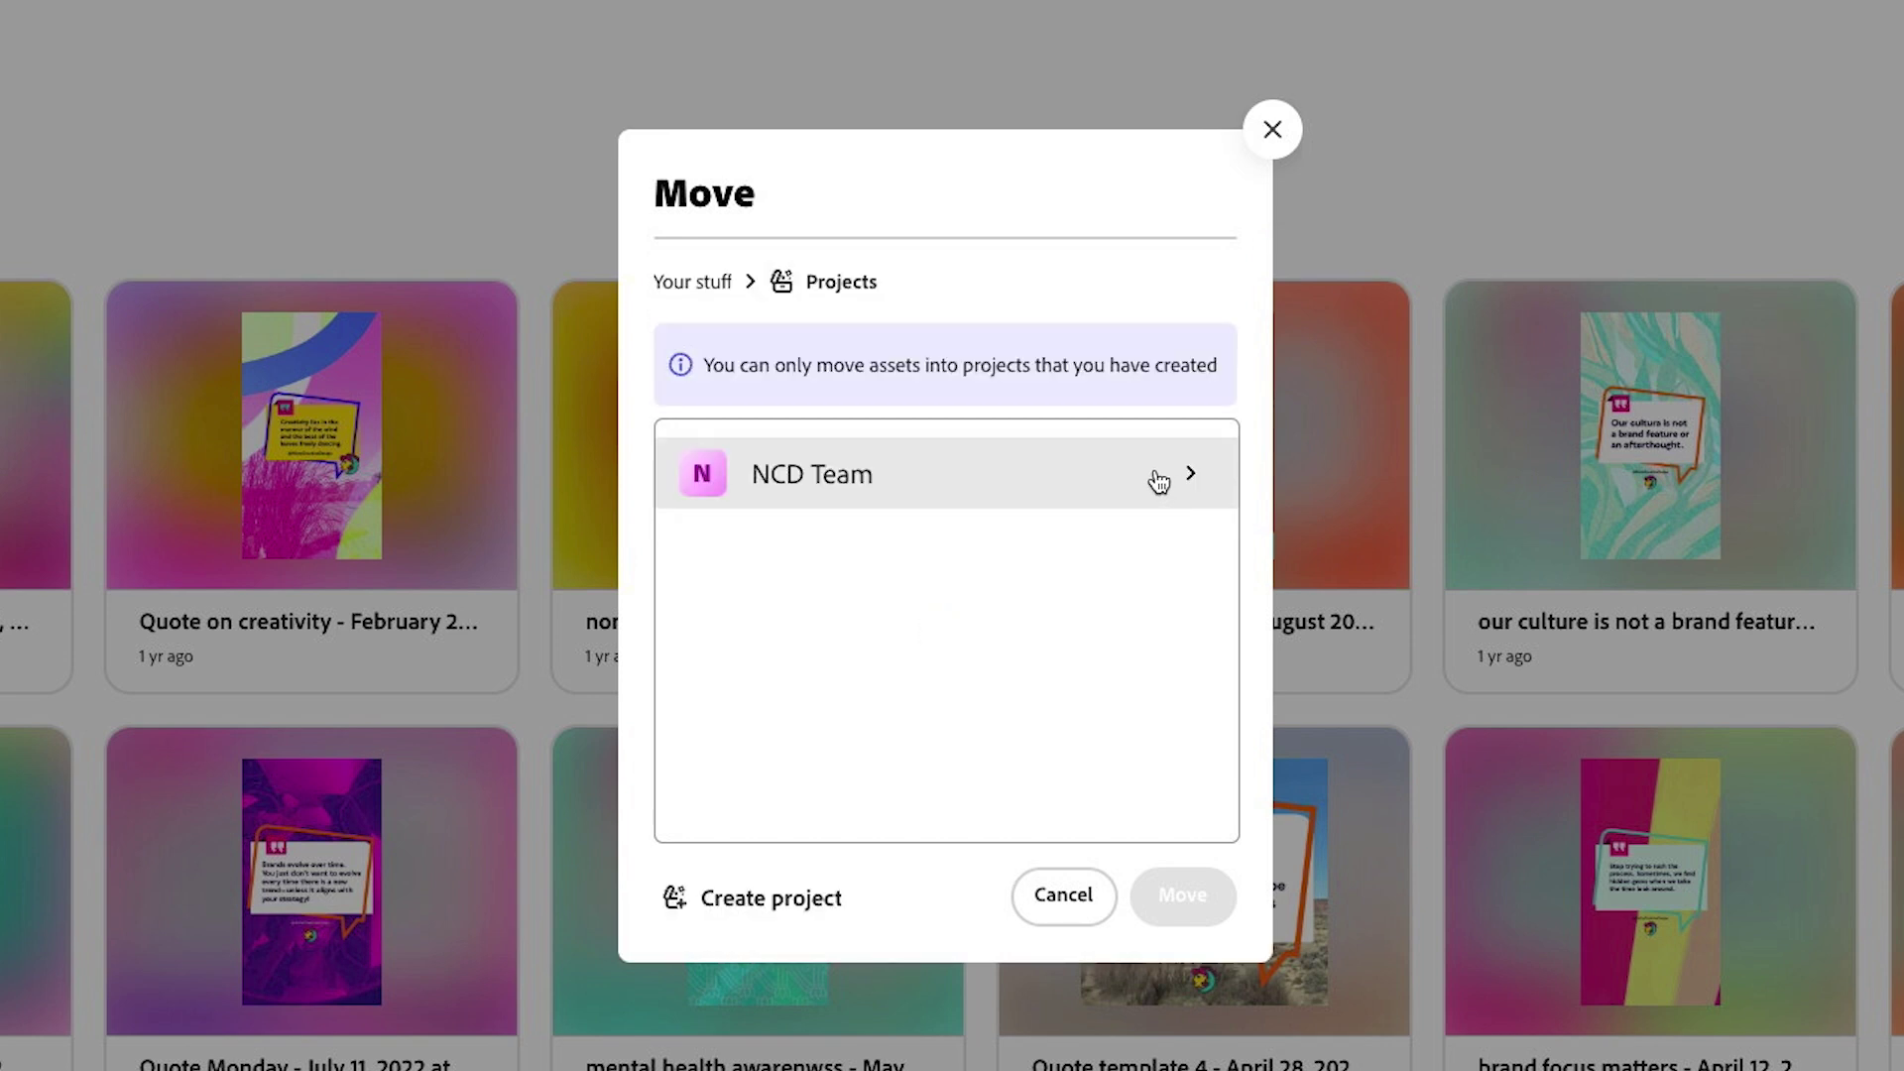
left_click(1155, 482)
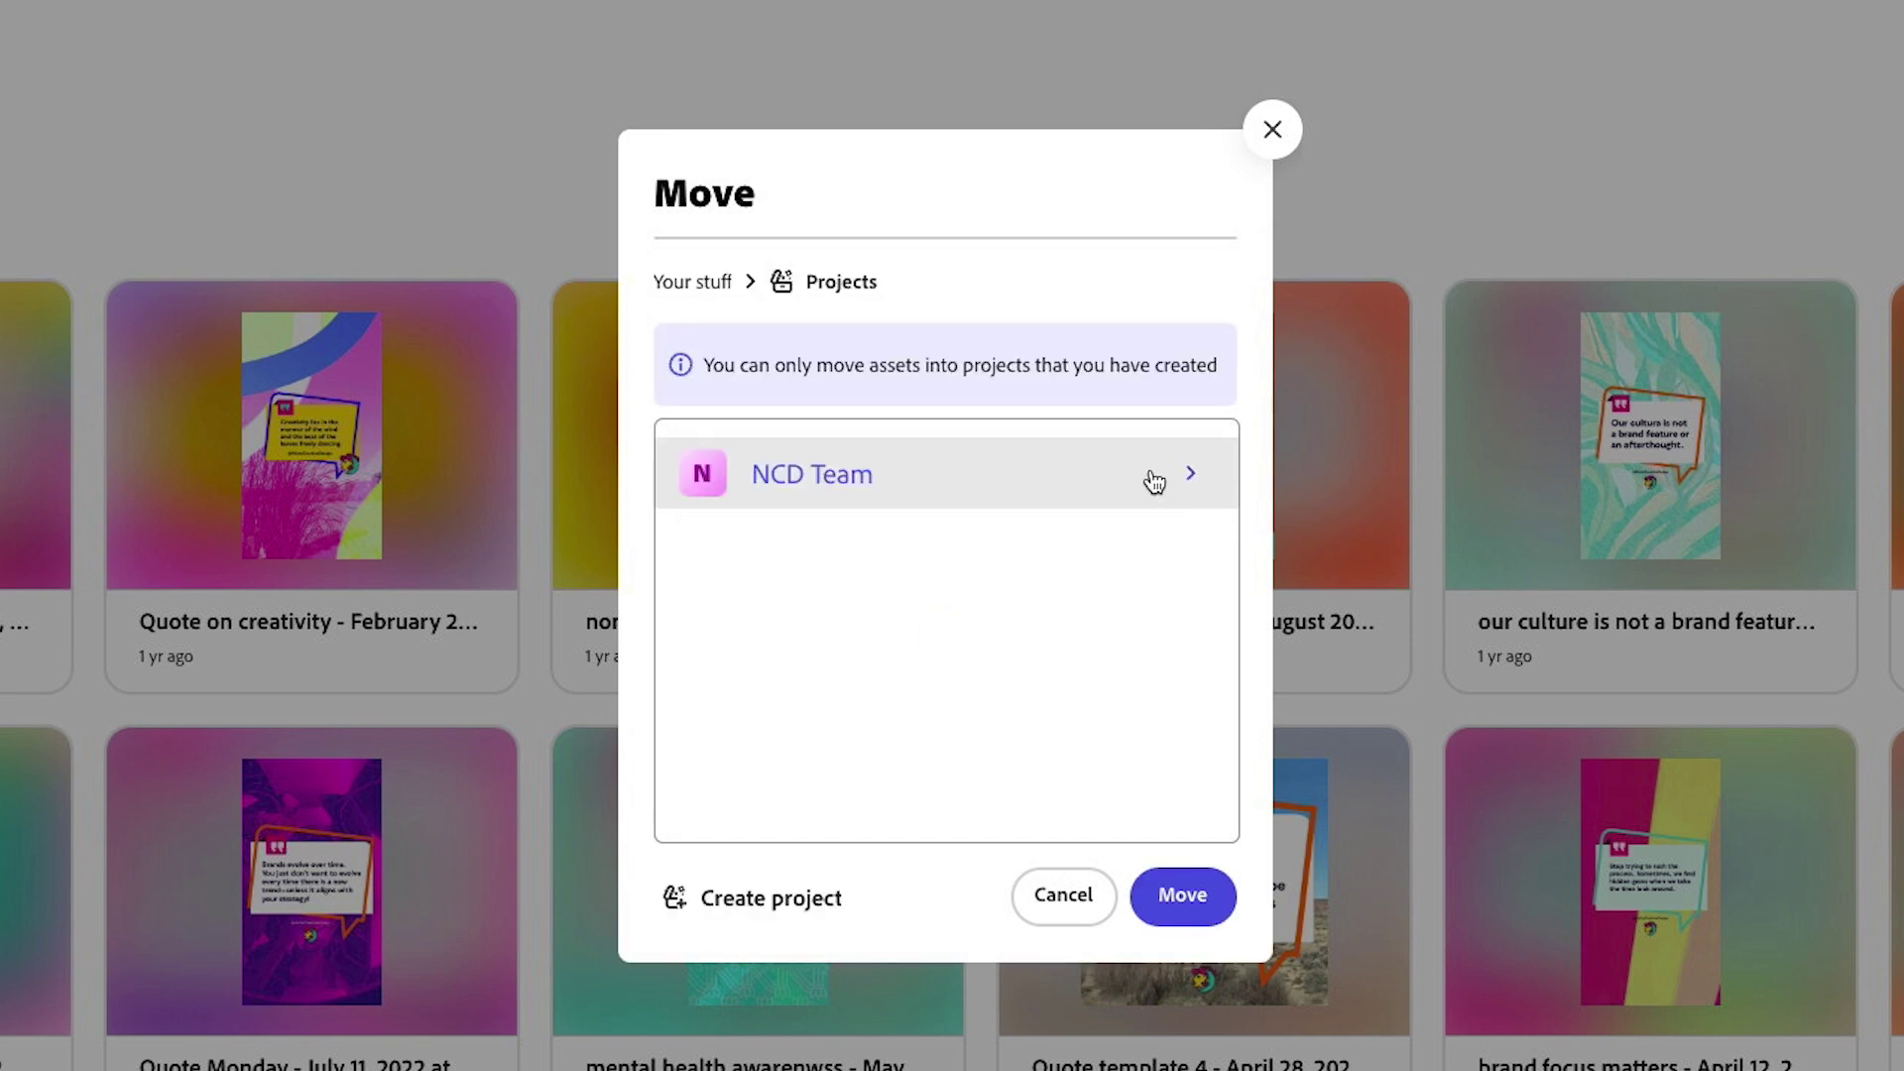
left_click(1190, 475)
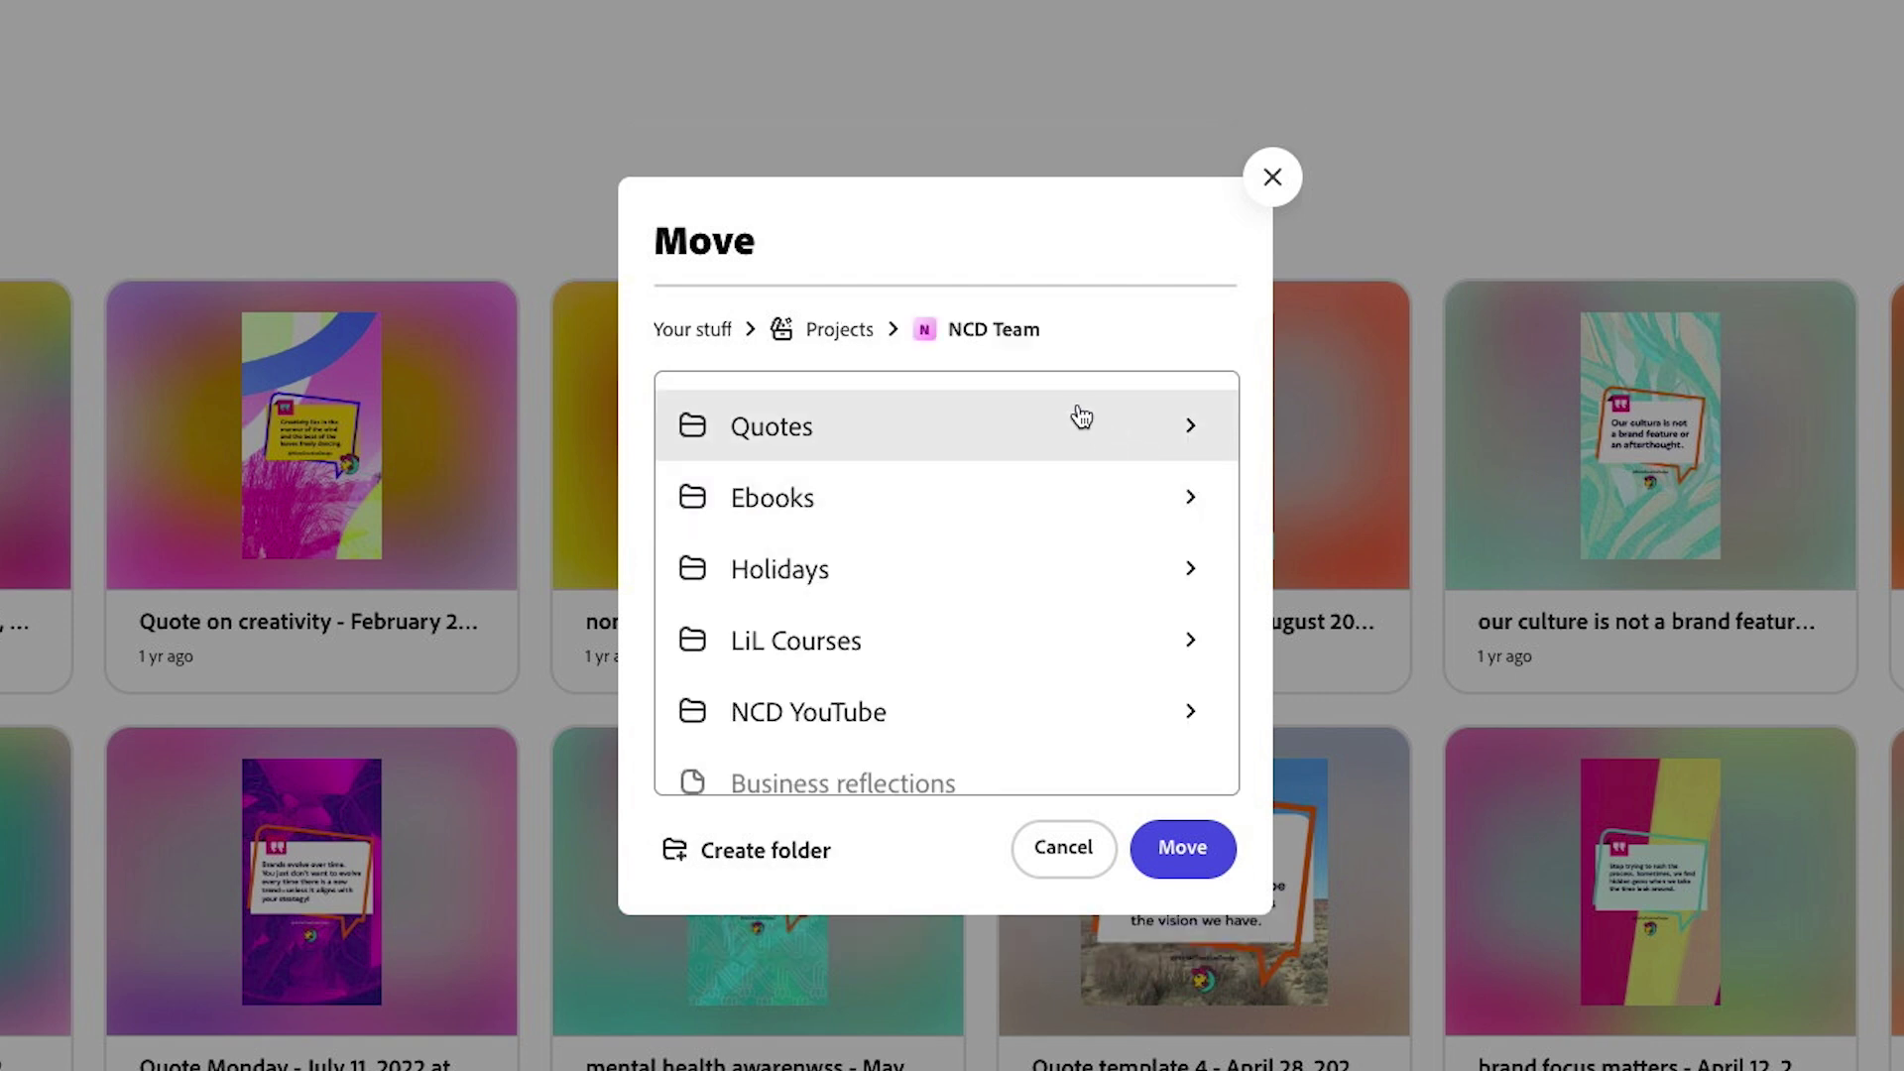
left_click(1120, 426)
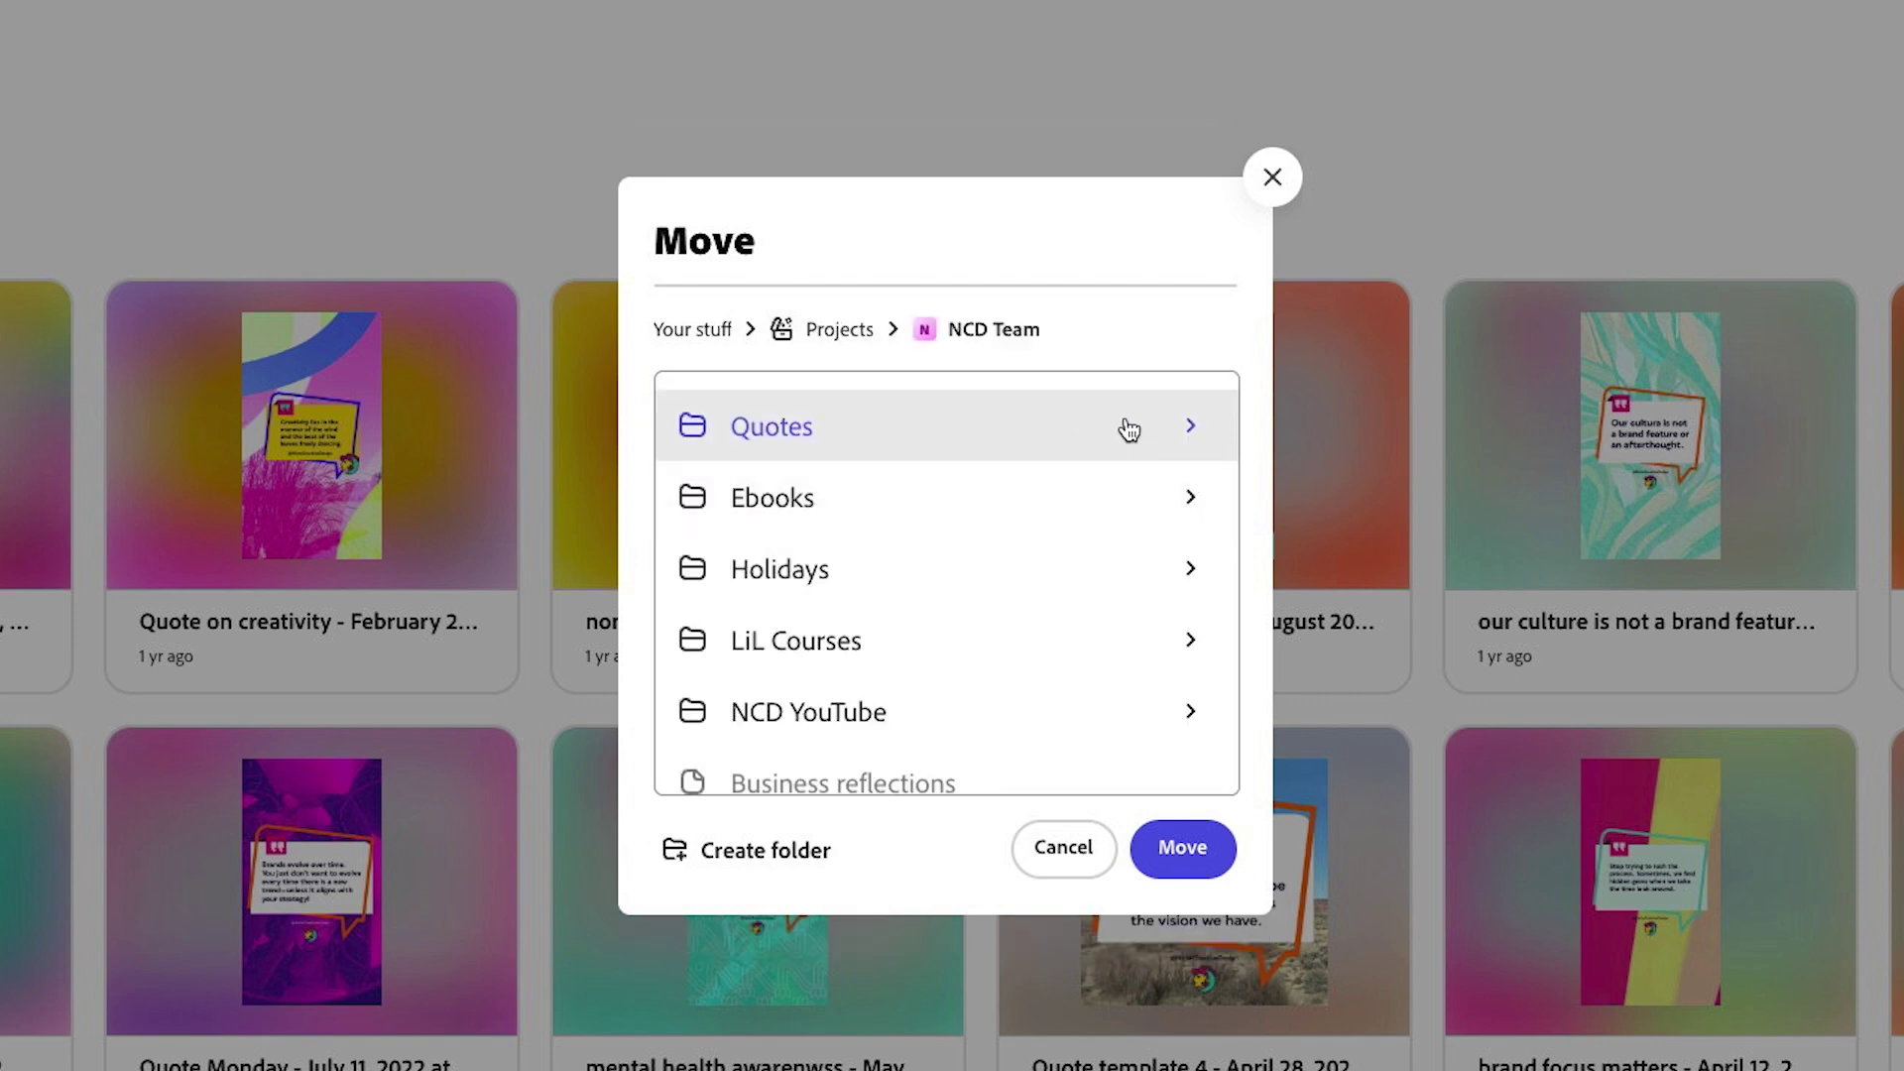
left_click(1180, 849)
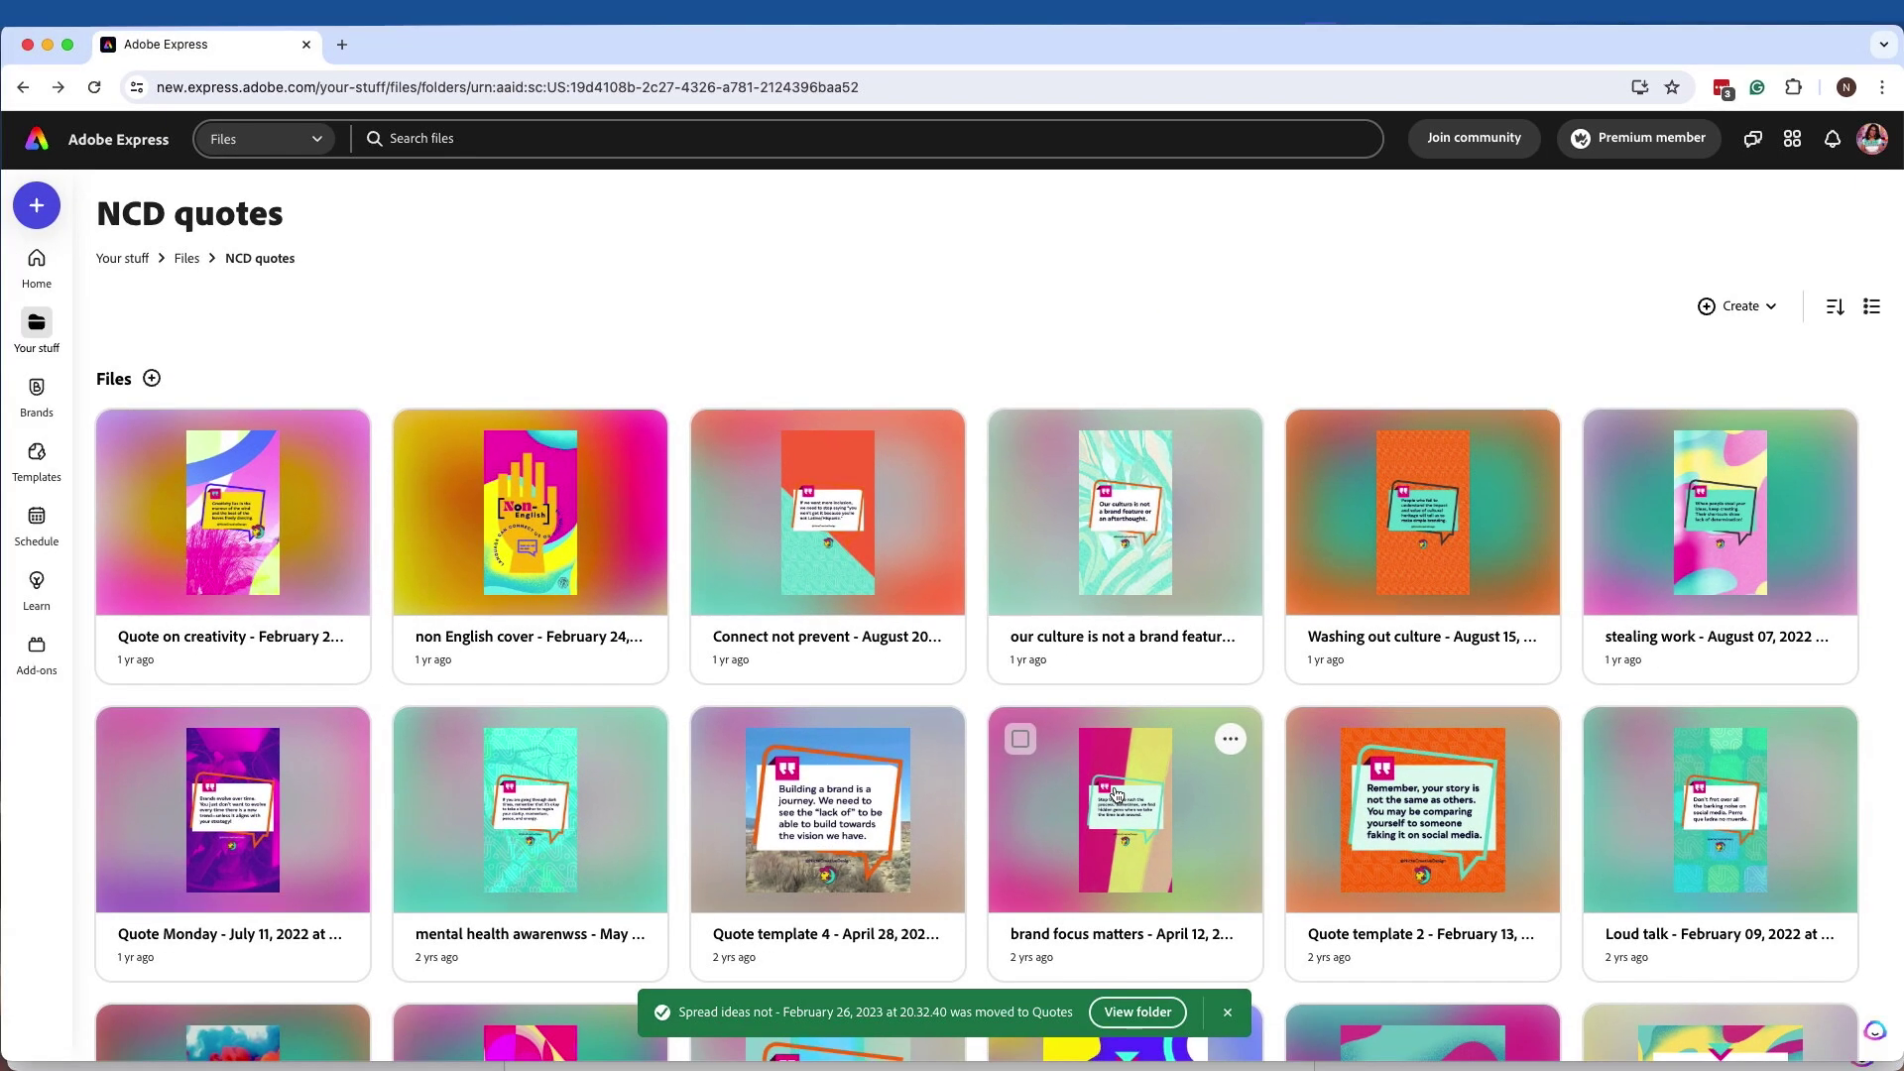